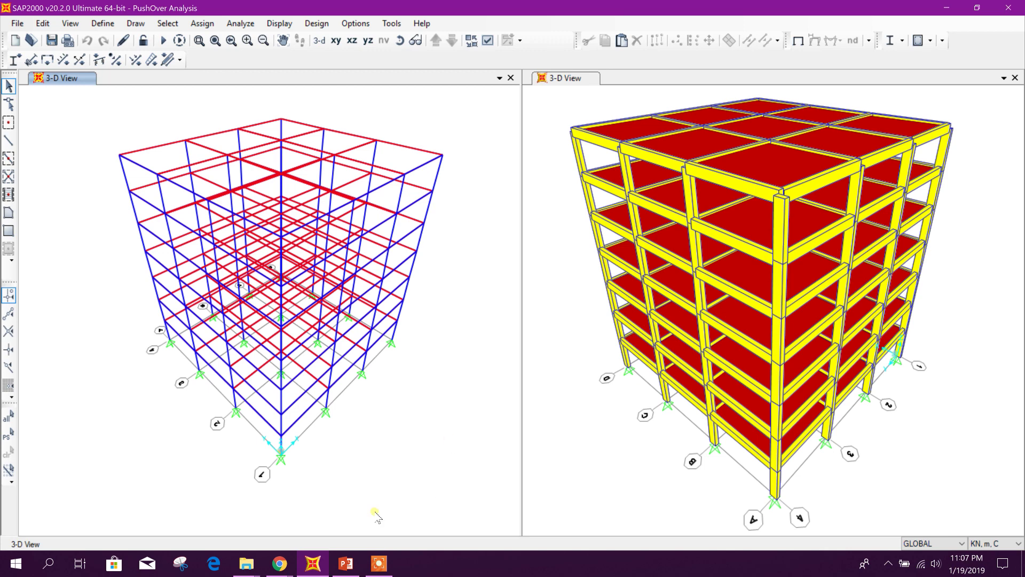
Review step 1 of the analysis steps on the PowerPoint slide.
left_click(347, 570)
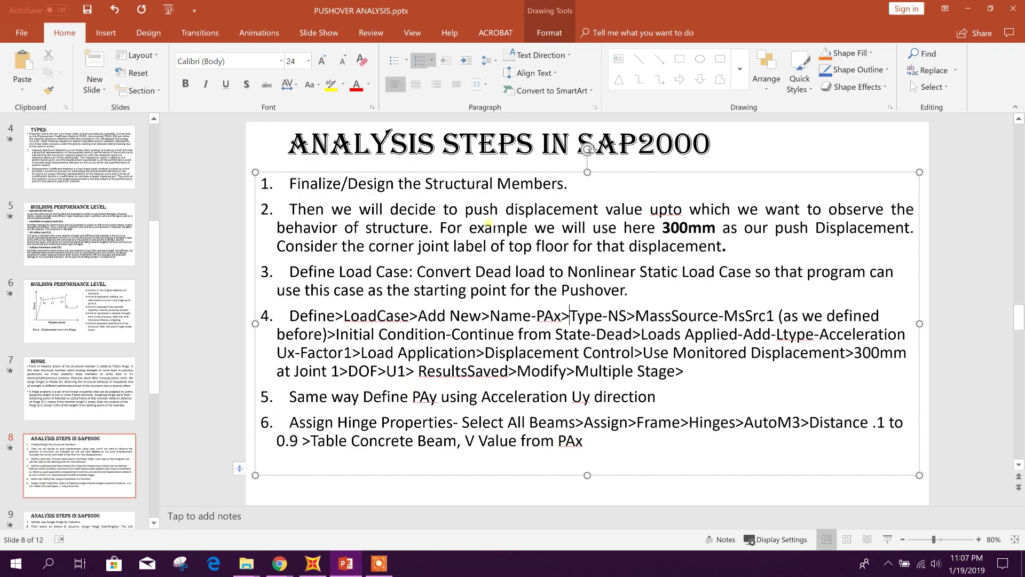
left_click_drag(583, 187, 292, 184)
left_click(592, 255)
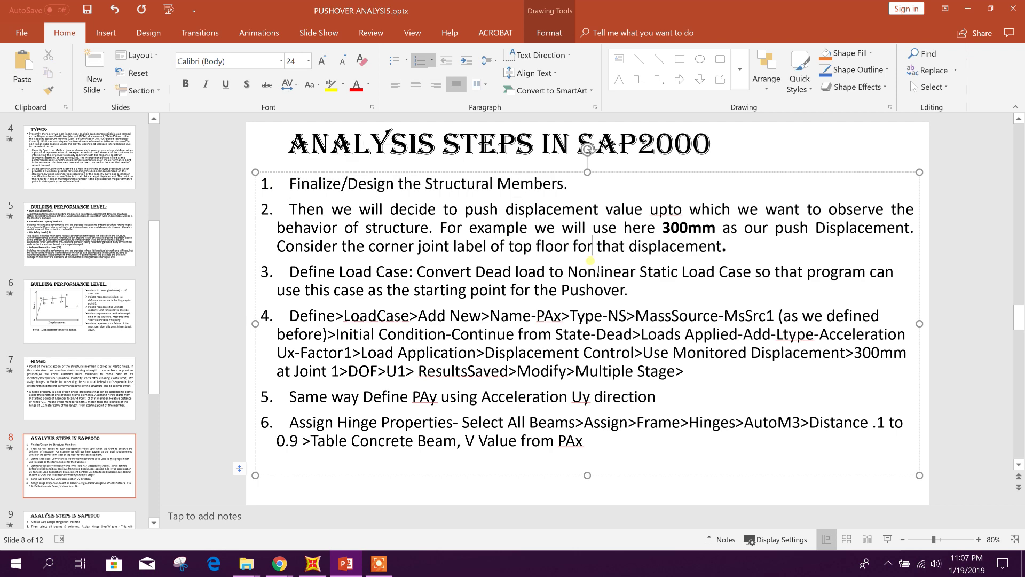
Run the analysis for all load cases and view the full analysis log.
left_click(312, 563)
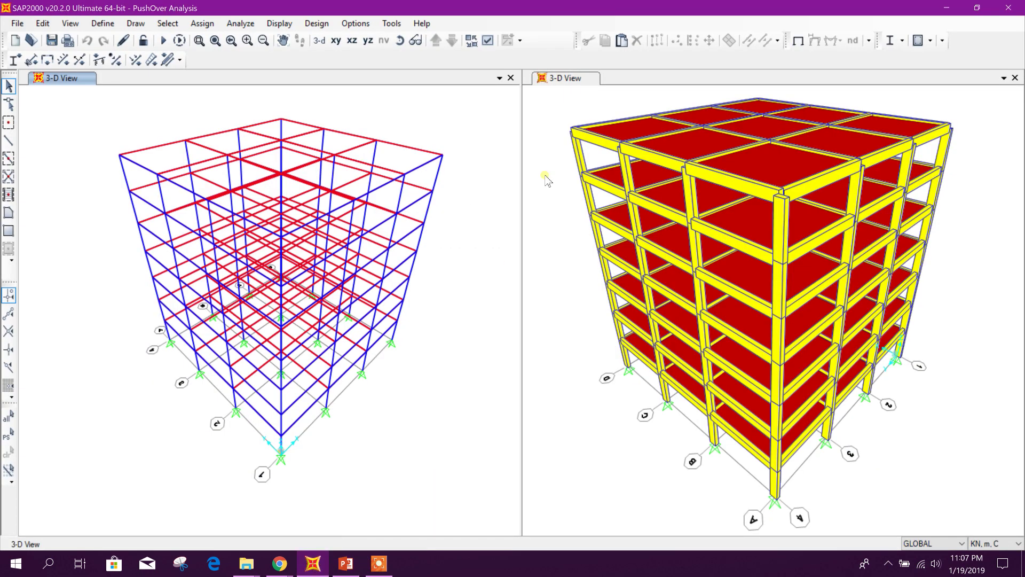
left_click(179, 41)
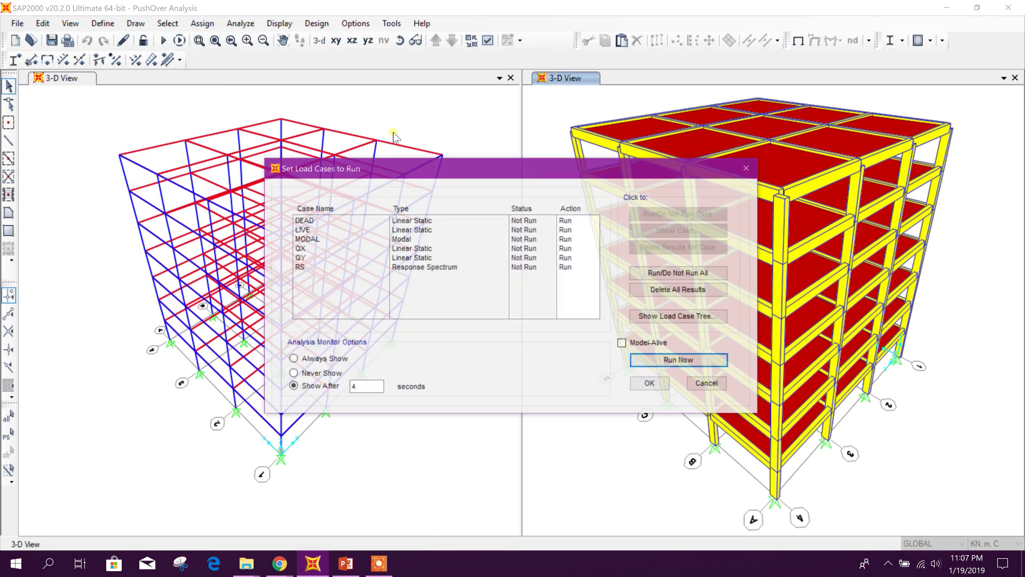
left_click(648, 365)
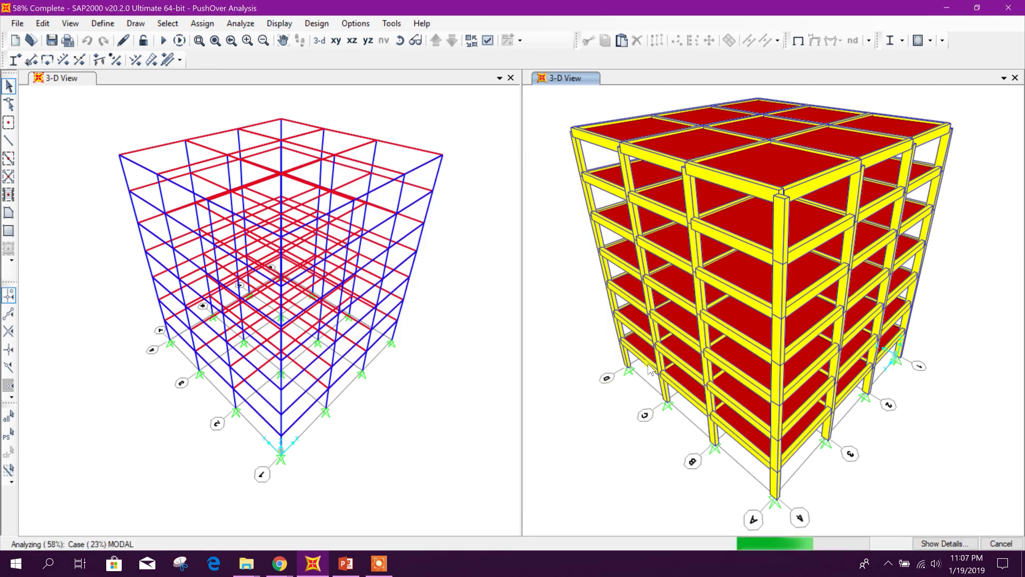
left_click(944, 543)
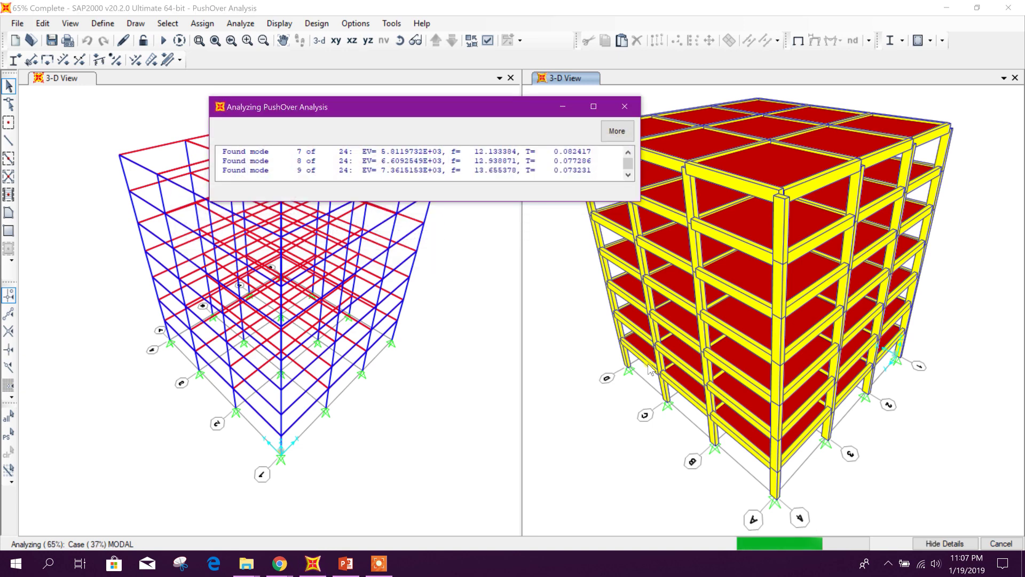
left_click(609, 135)
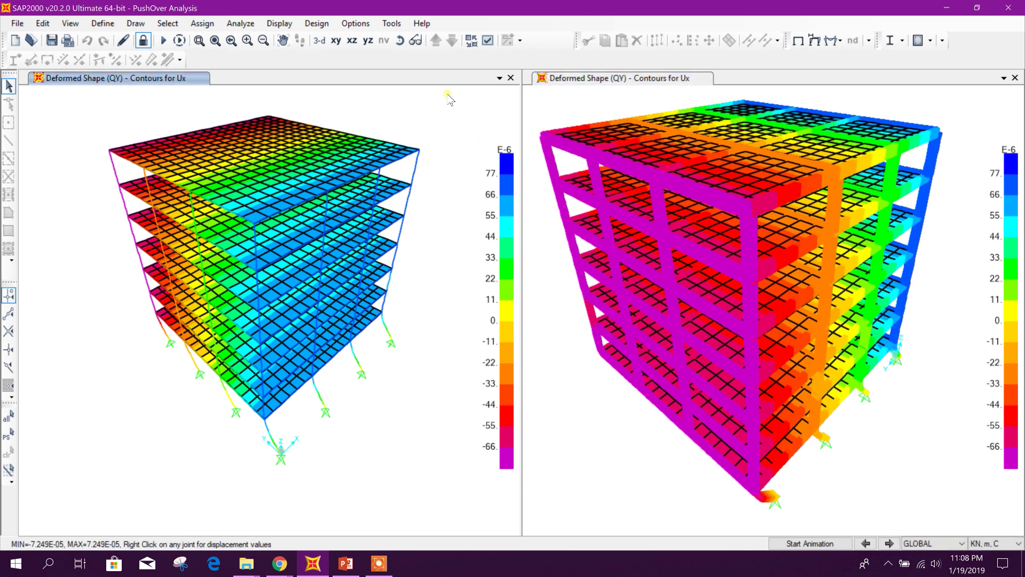
Return both 3-D views to the undeformed model.
left_click(798, 40)
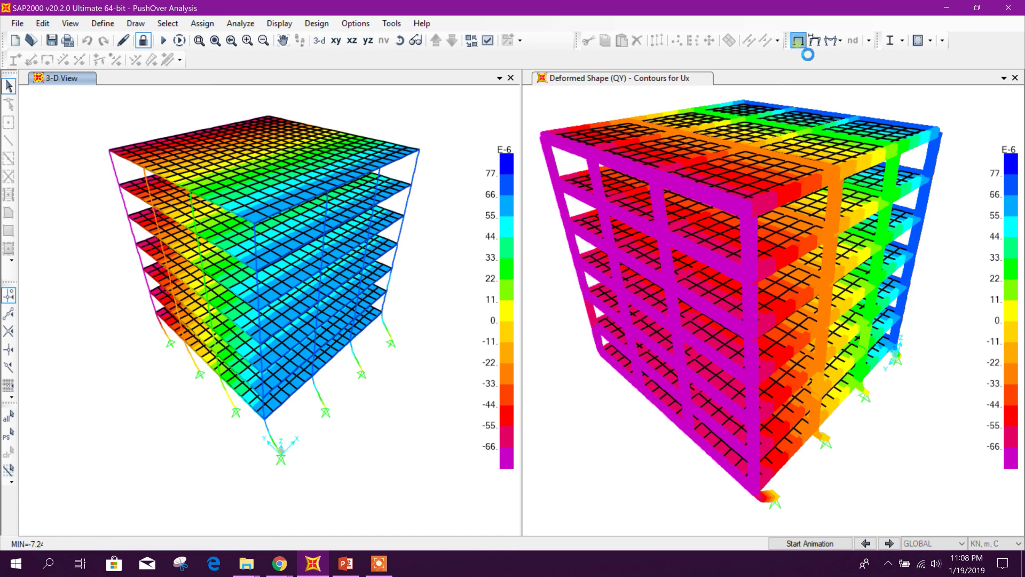
left_click(563, 112)
key("F6")
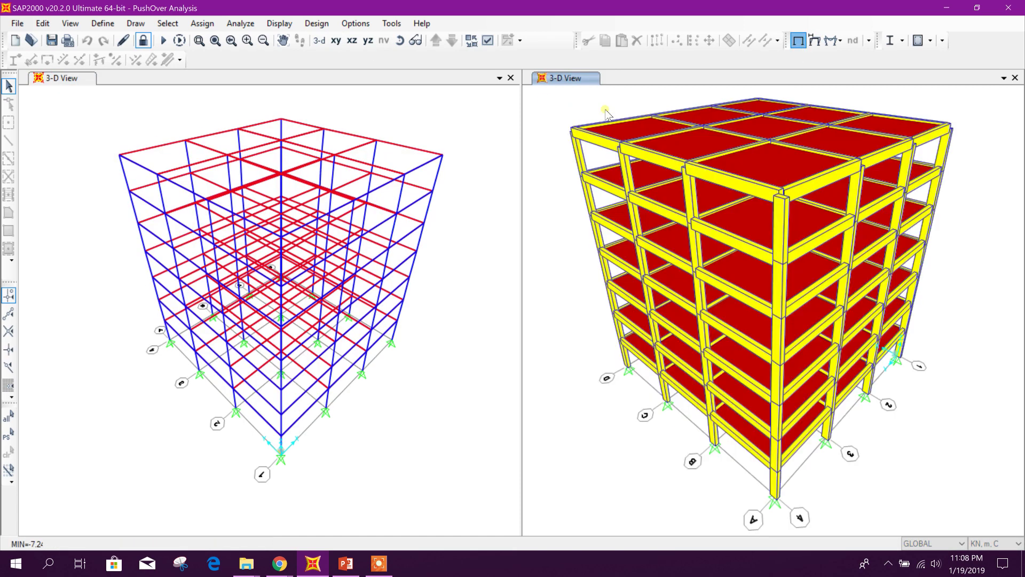
left_click(424, 123)
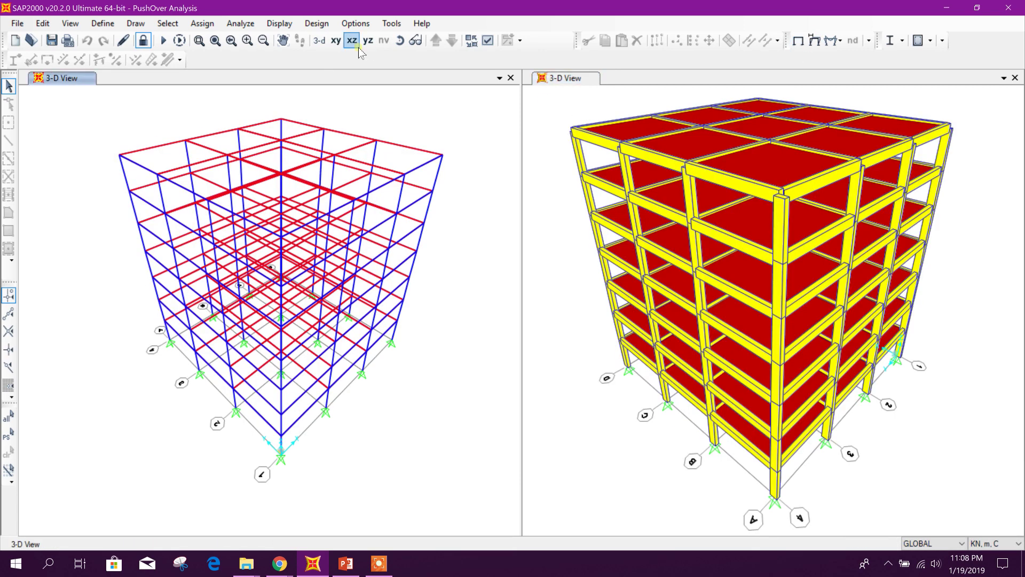
Accept the ACI 318-14 concrete frame design preferences and start the concrete design.
left_click(317, 23)
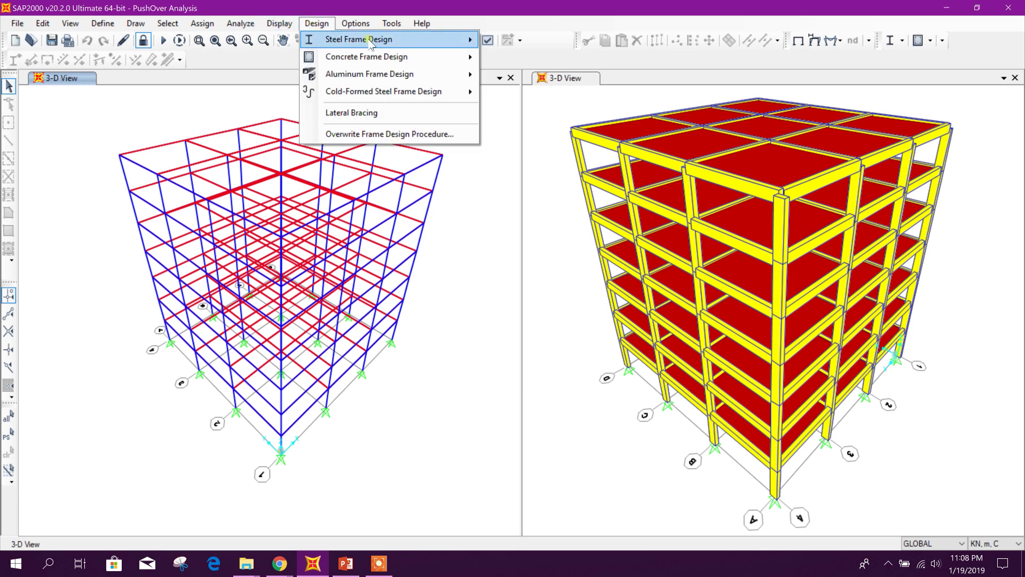
mouse_move(374, 58)
left_click(546, 58)
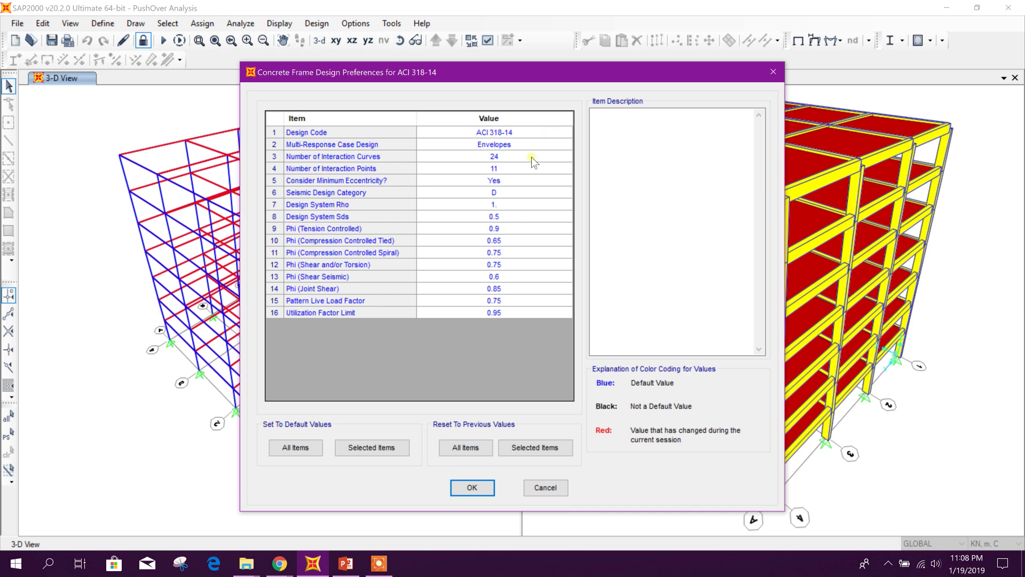
left_click(471, 487)
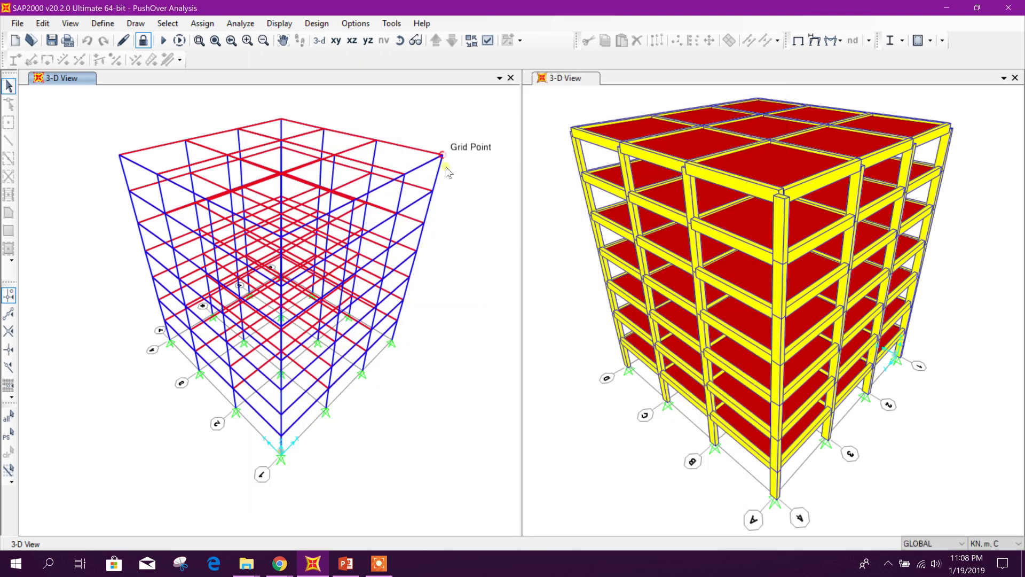
left_click(918, 40)
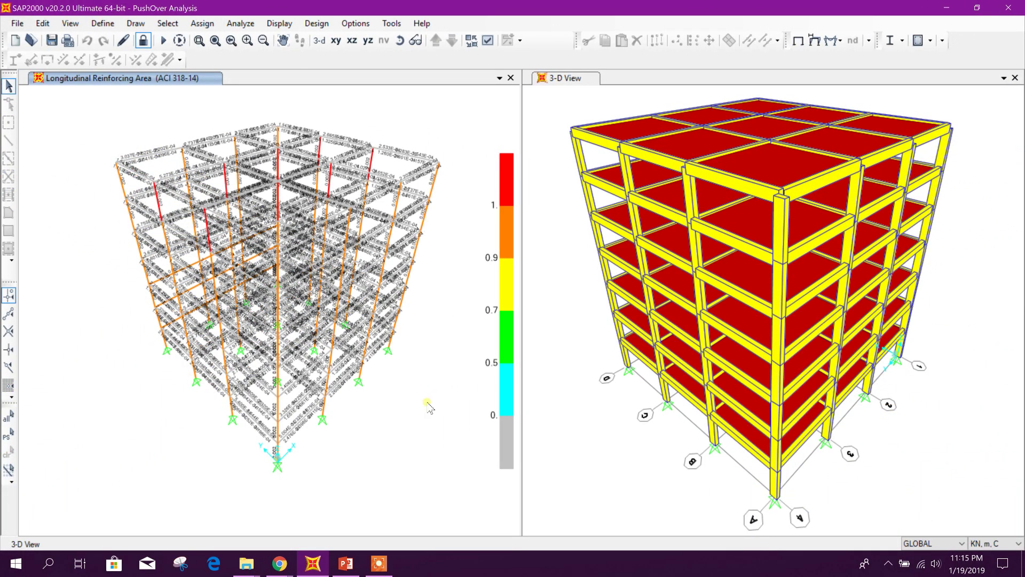
middle_click_drag(427, 407, 434, 441)
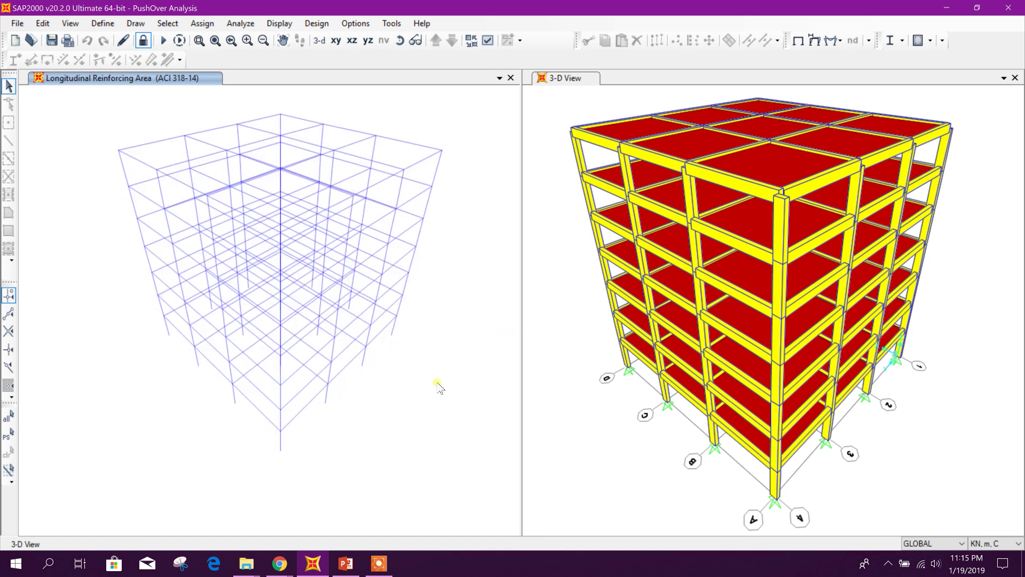
middle_click_drag(455, 260, 425, 325)
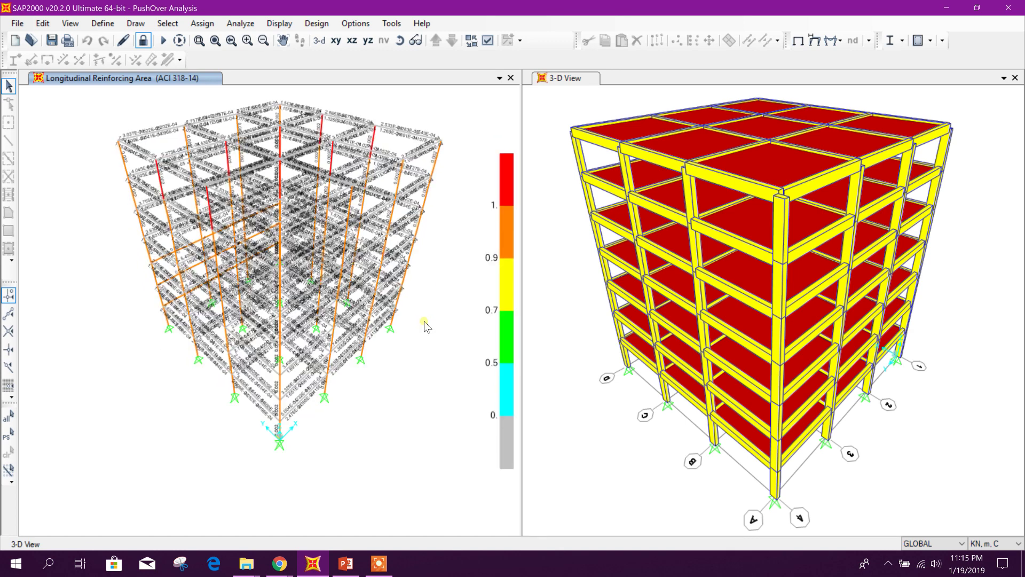
middle_click_drag(442, 226, 443, 236)
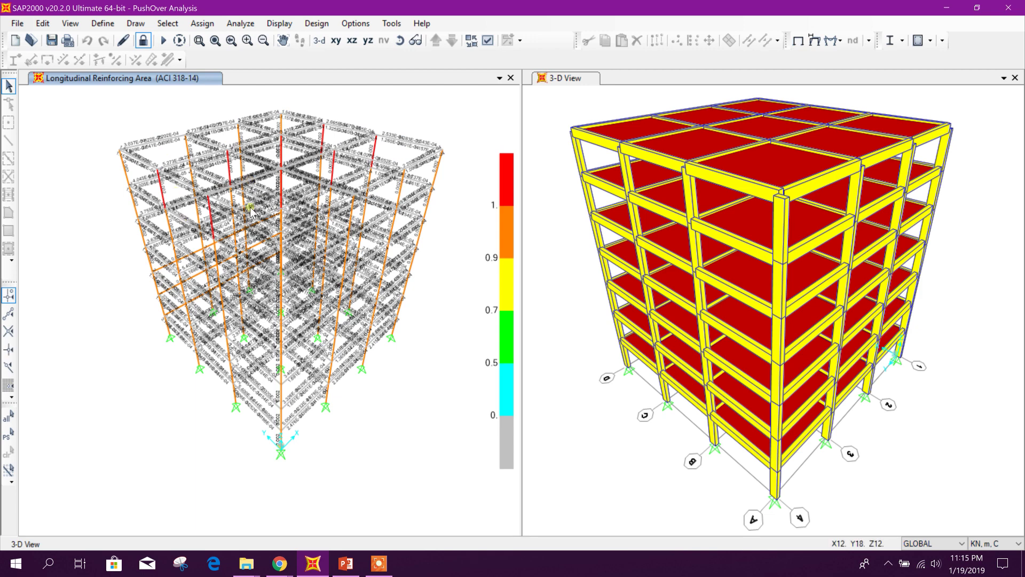
middle_click_drag(445, 339, 447, 340)
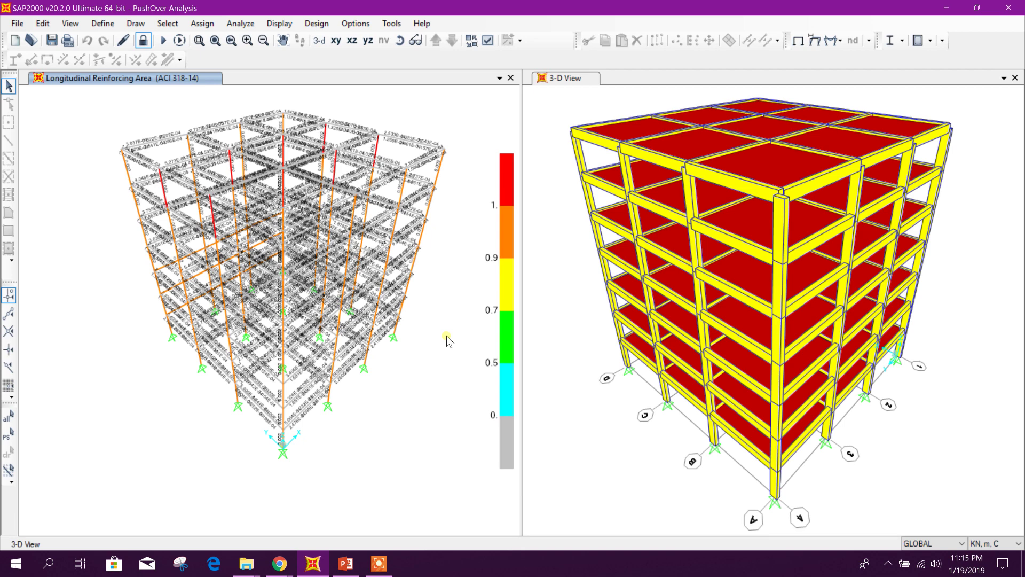
middle_click_drag(426, 389, 424, 407)
middle_click_drag(431, 355, 426, 350)
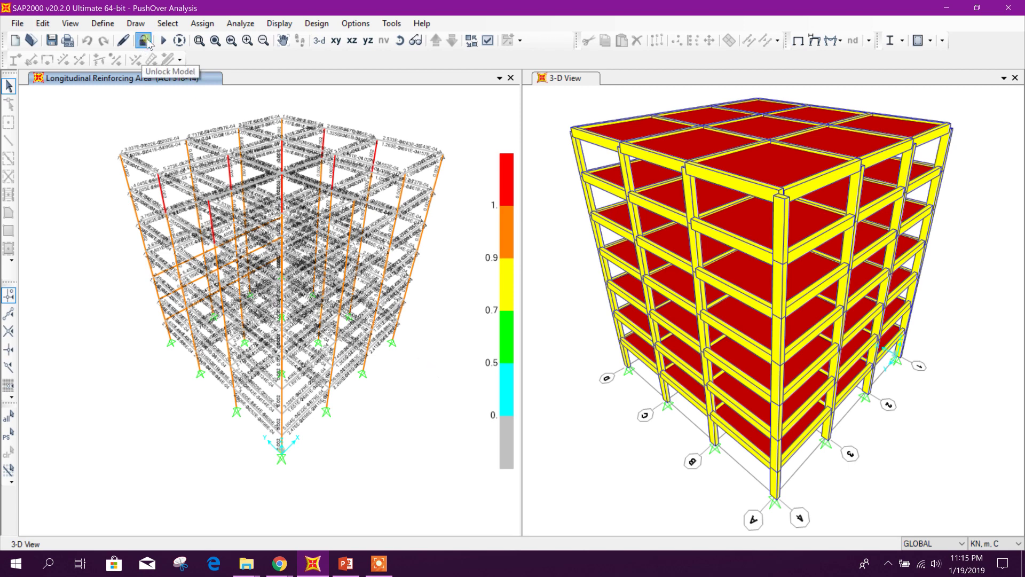
Unlock the model, confirming deletion of the analysis results.
left_click(145, 41)
left_click(528, 332)
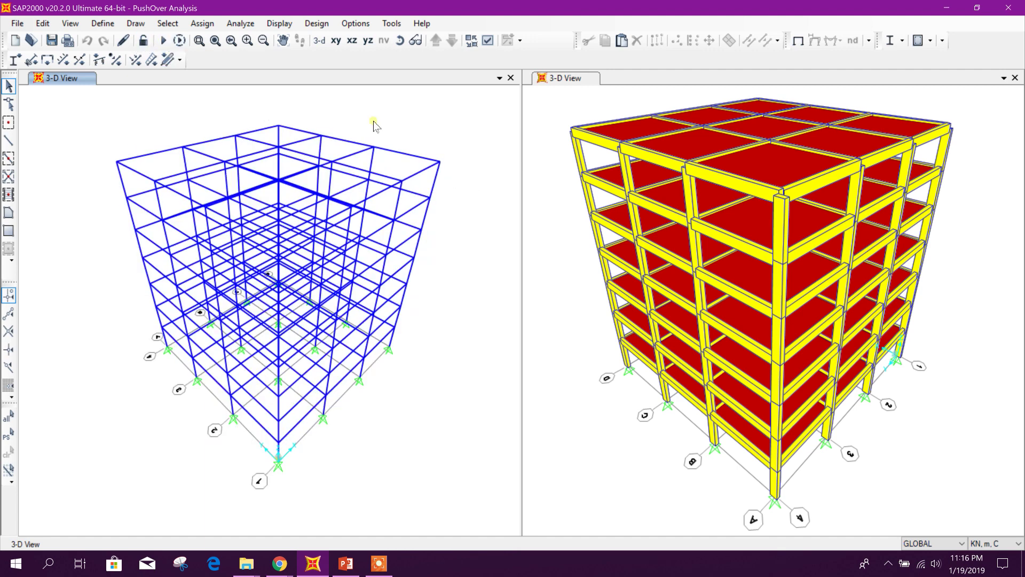
left_click(287, 11)
left_click(461, 266)
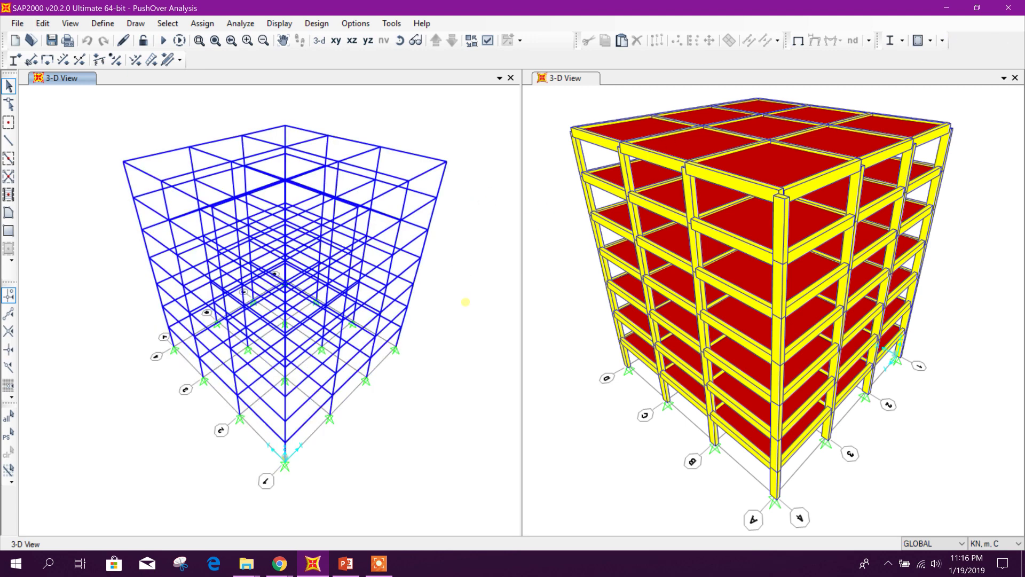
left_click(464, 301)
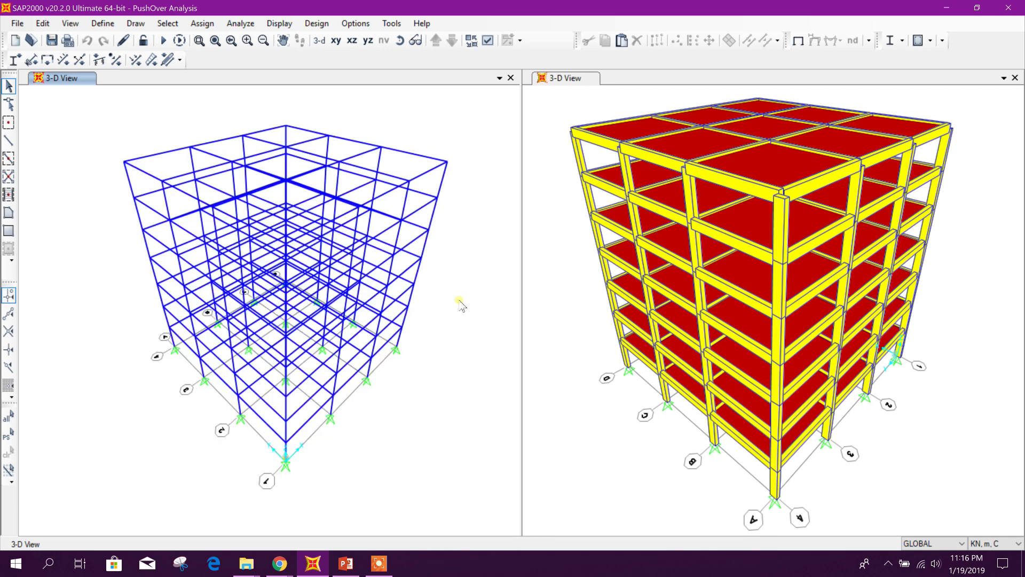
Review step 3 on the PowerPoint analysis-steps slide.
left_click(346, 563)
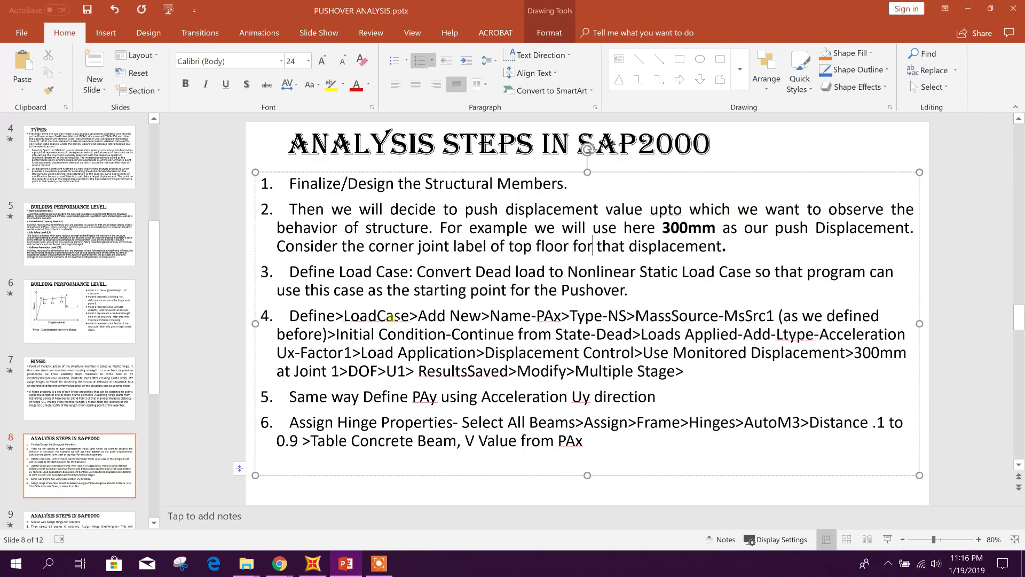
left_click(365, 289)
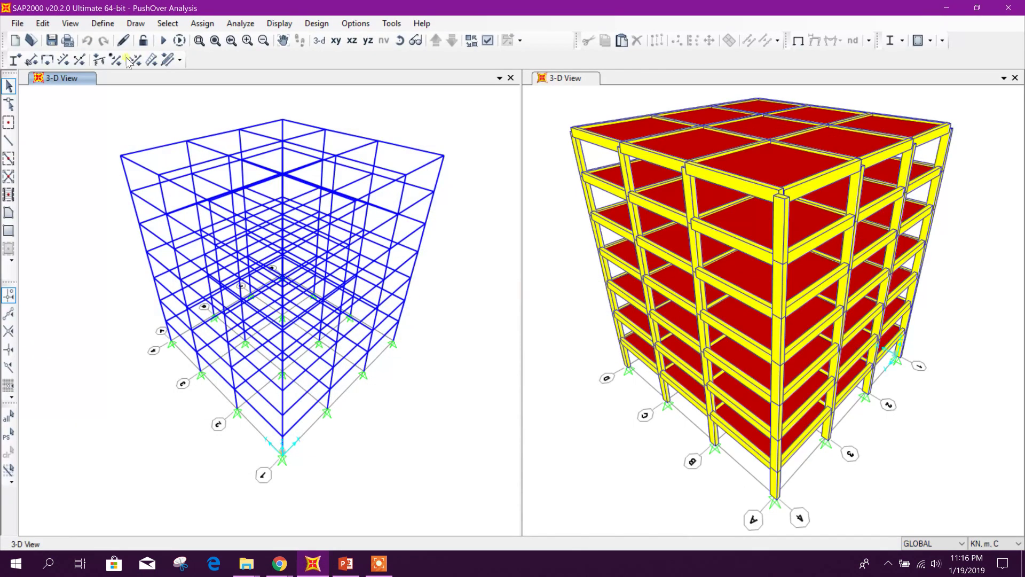
left_click(103, 23)
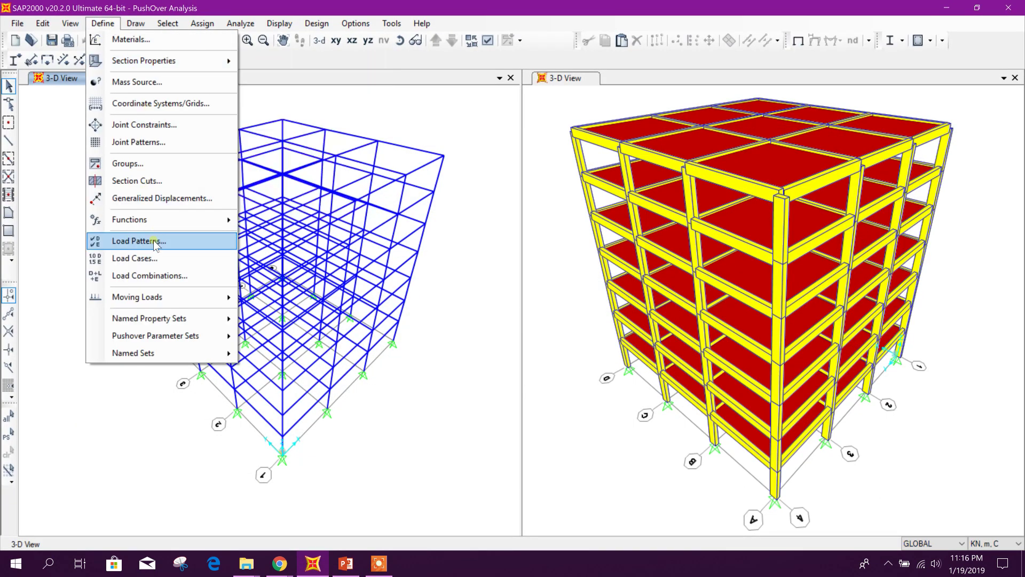
Change the DEAD load case to a Nonlinear Static analysis.
left_click(135, 258)
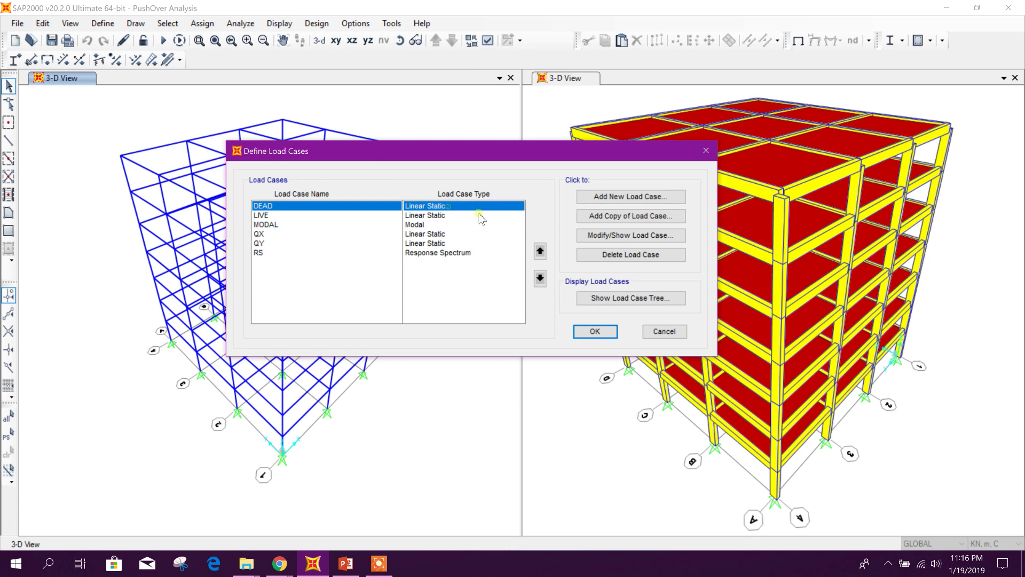
left_click(606, 239)
left_click(651, 132)
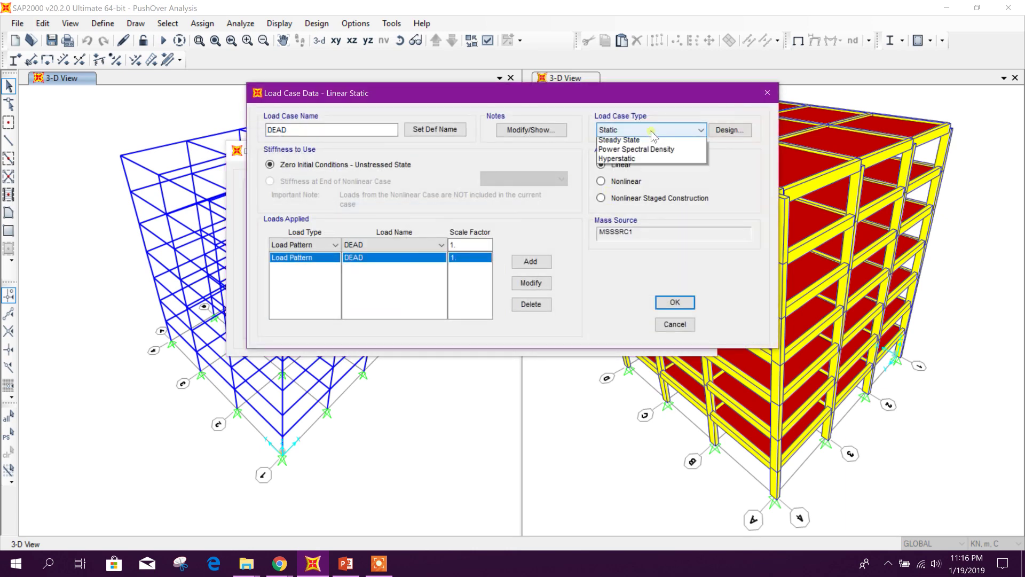
left_click(649, 130)
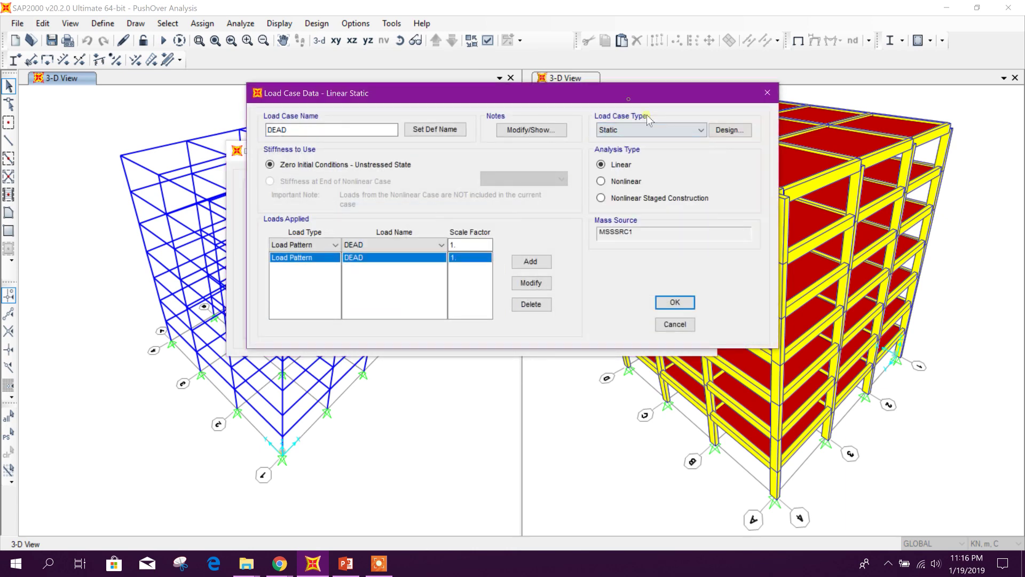
left_click(626, 182)
left_click_drag(444, 93, 369, 64)
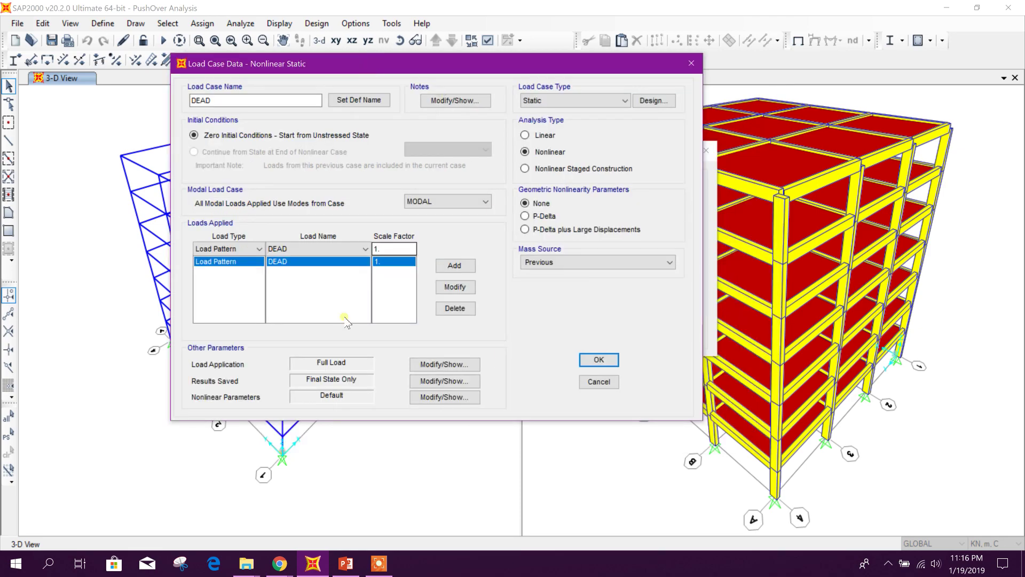
left_click(346, 563)
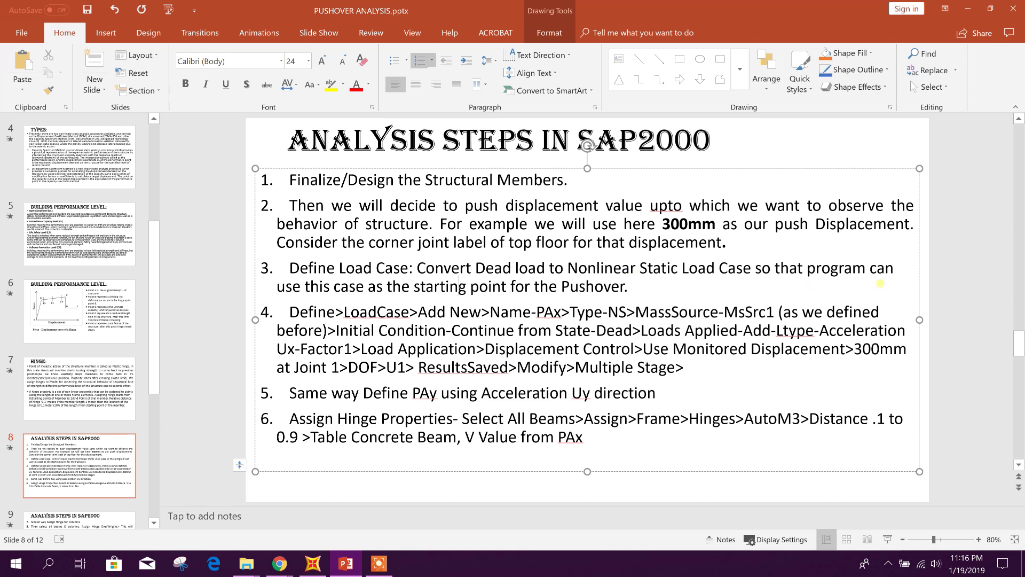
Highlight 'this case' in step 3 on the slide, then return to SAP2000.
left_click_drag(304, 286, 367, 286)
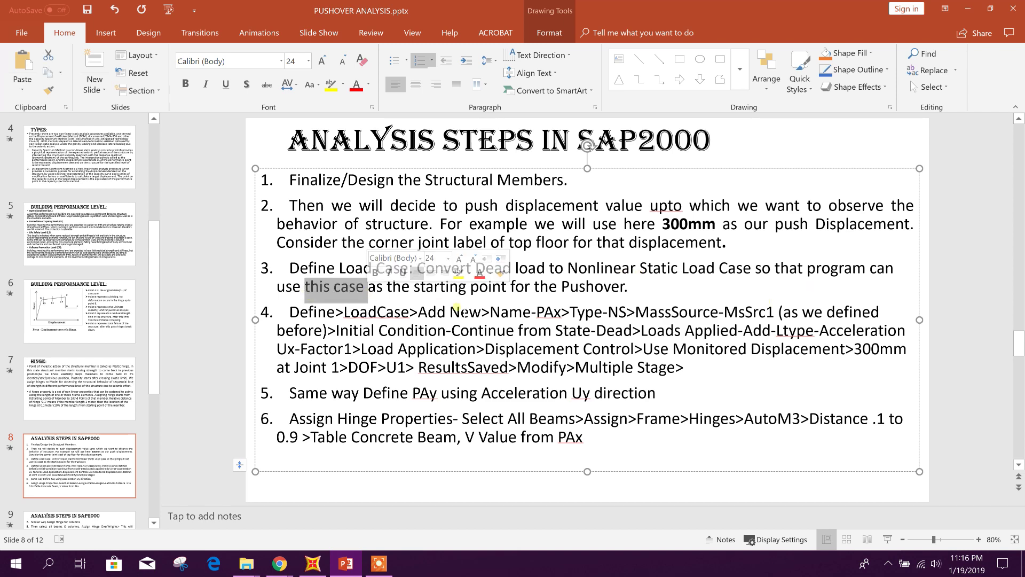
left_click(660, 302)
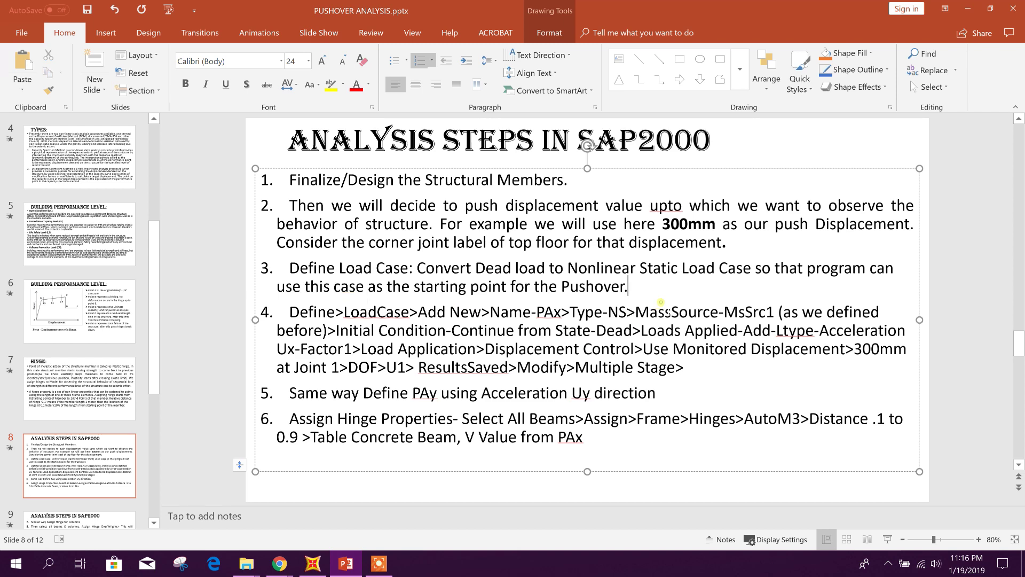
left_click(313, 563)
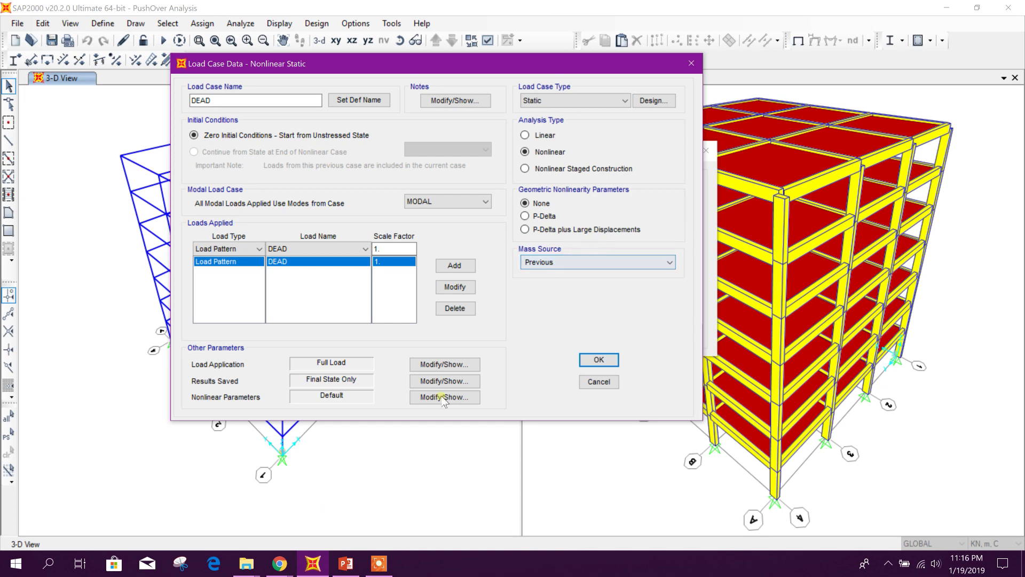
Save DEAD as a Nonlinear Static case and glance at the analysis-steps slide.
left_click(599, 359)
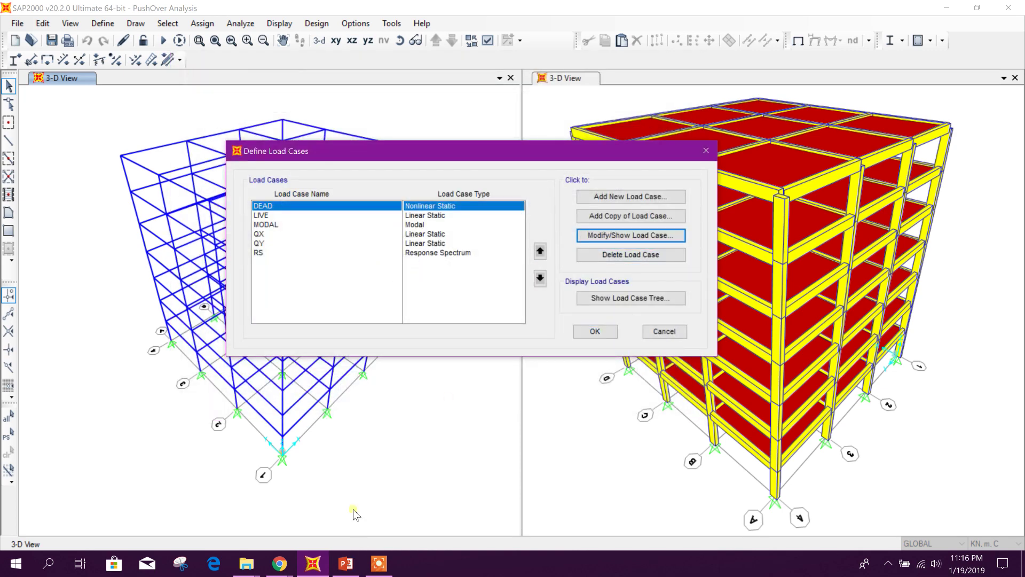
left_click(345, 563)
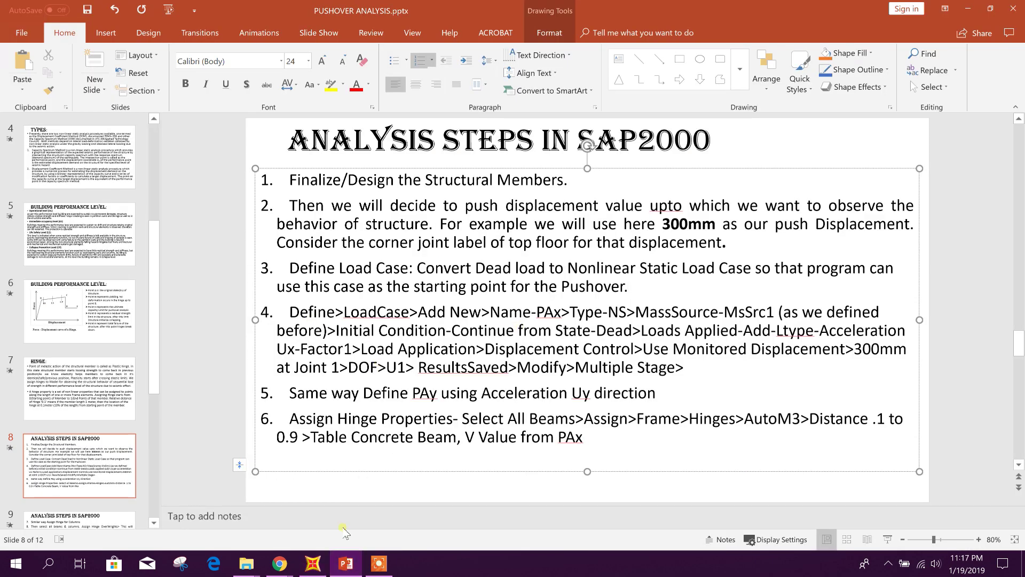
left_click(312, 563)
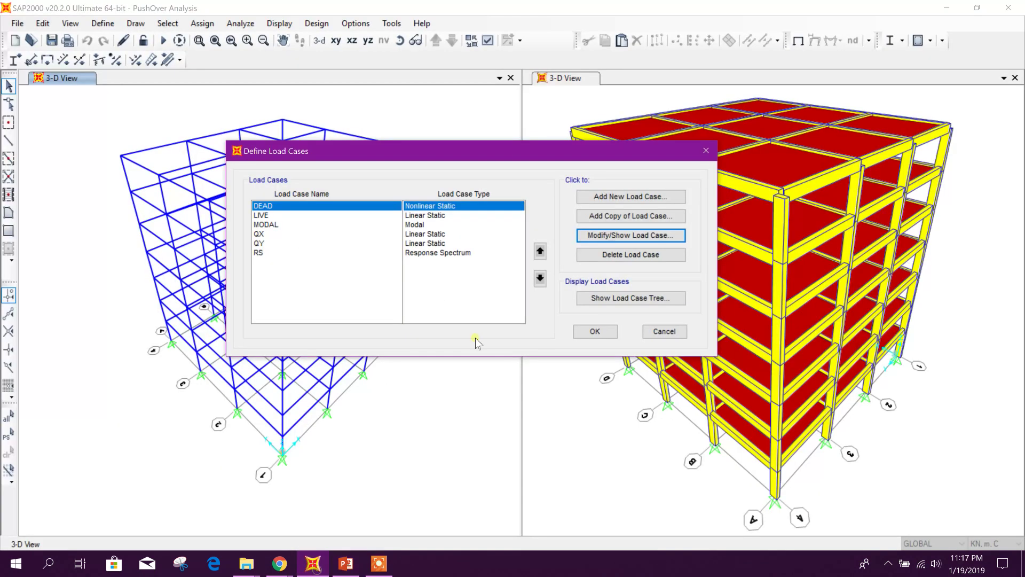
Create a new nonlinear load case PAx that continues from the DEAD state.
left_click(643, 197)
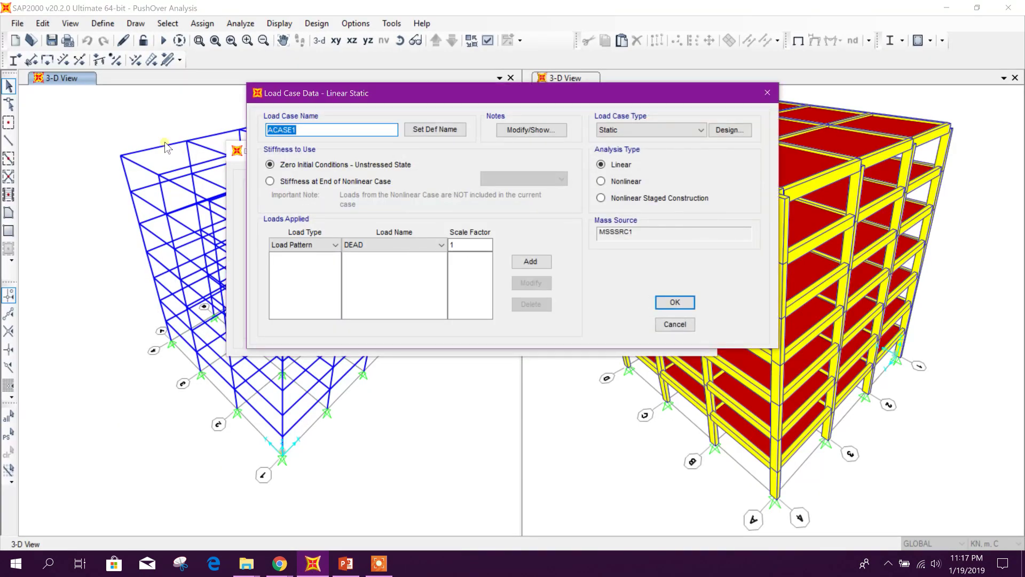
type("PAx")
left_click_drag(374, 92, 320, 74)
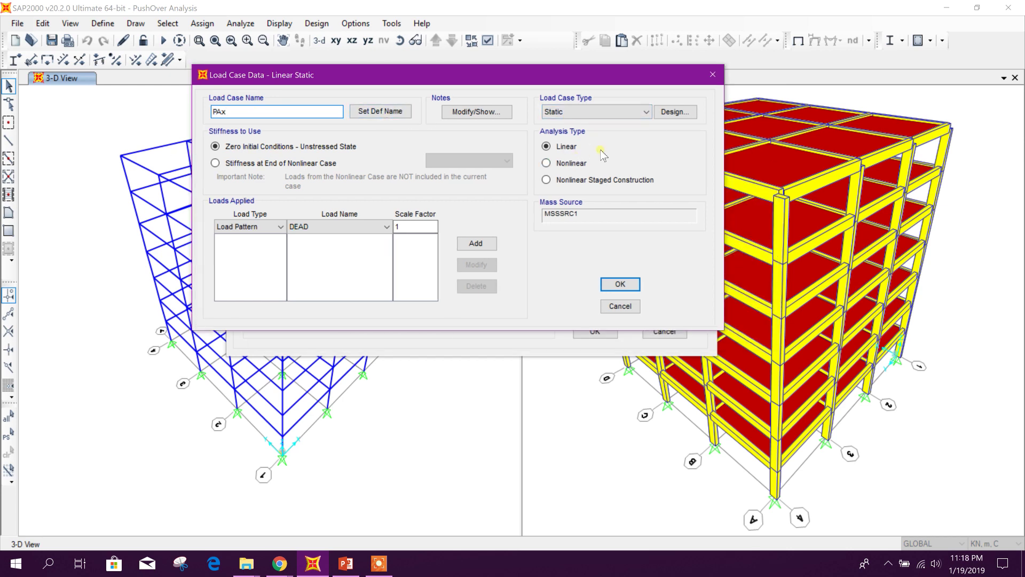
left_click(567, 165)
left_click_drag(511, 80, 535, 37)
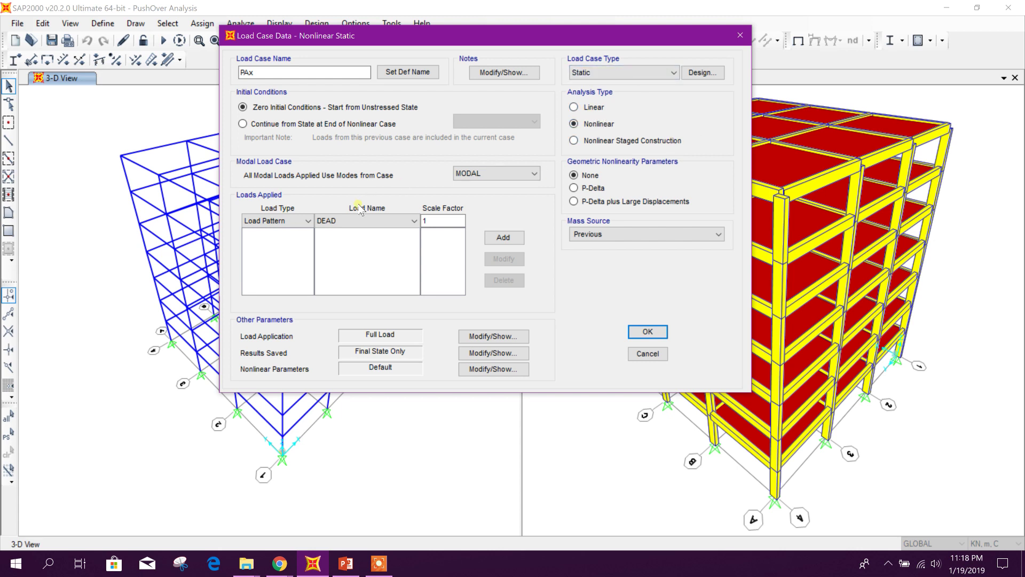
left_click(337, 124)
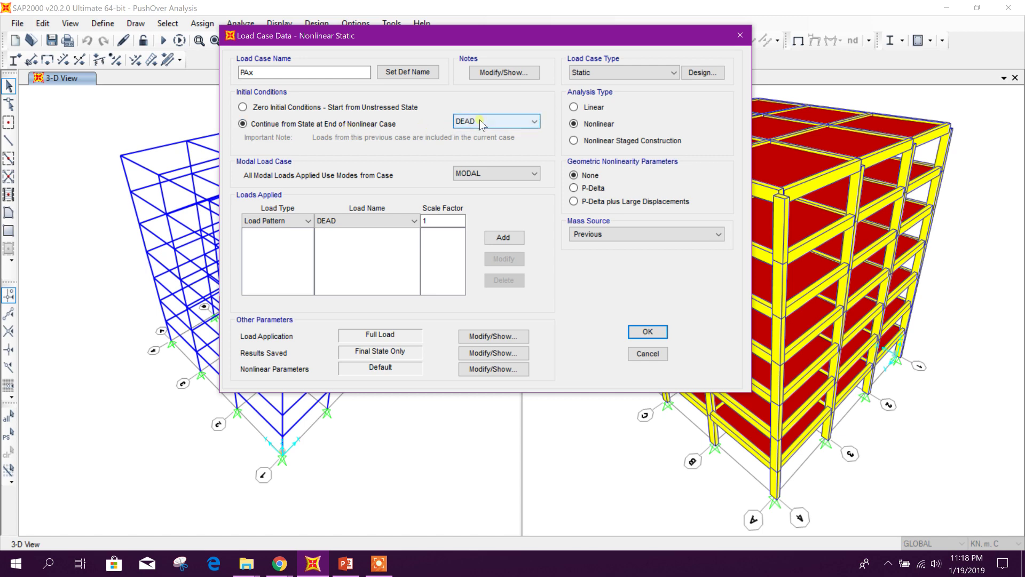
left_click(519, 122)
left_click(488, 135)
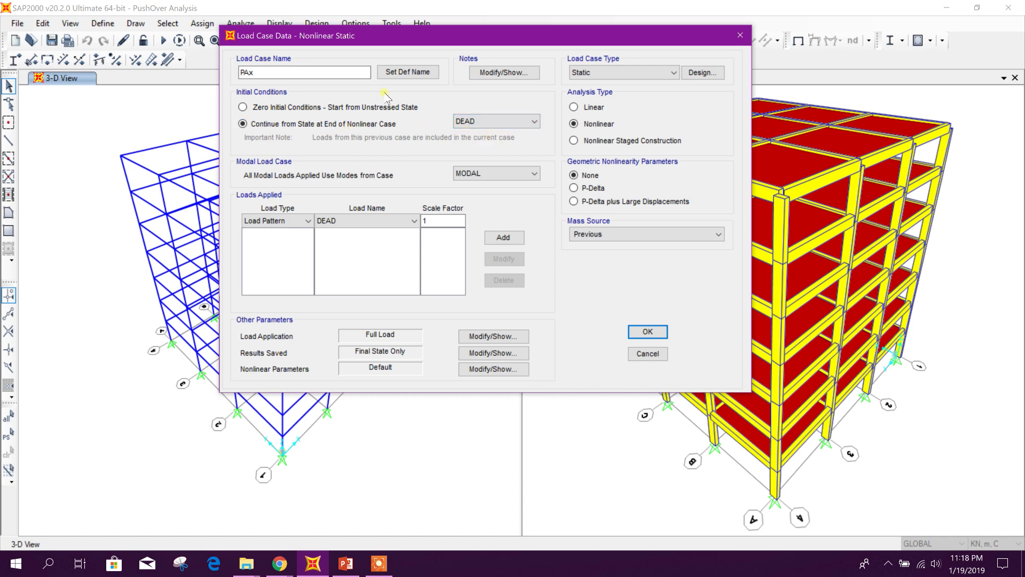
left_click_drag(385, 36, 615, 230)
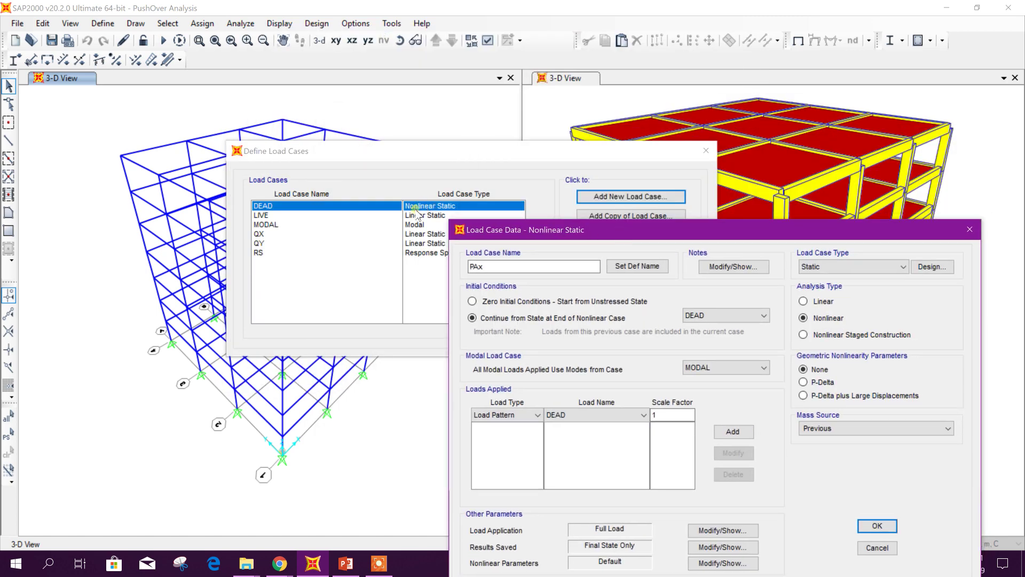
left_click_drag(492, 235, 552, 38)
Load PAx with a UX acceleration of factor 1, using mass source MSSSRC1.
left_click(395, 229)
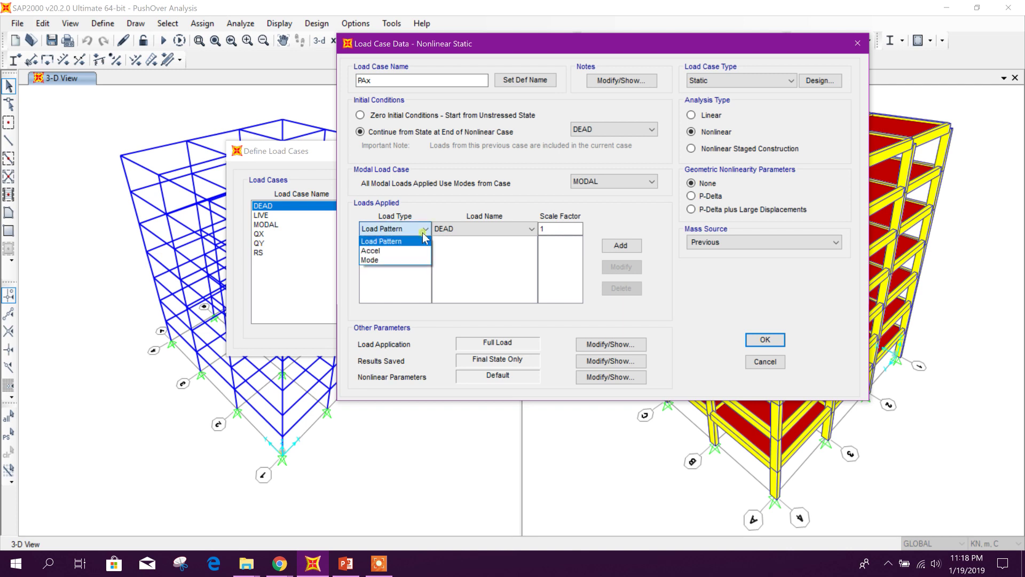
left_click(385, 246)
left_click(480, 229)
left_click(481, 241)
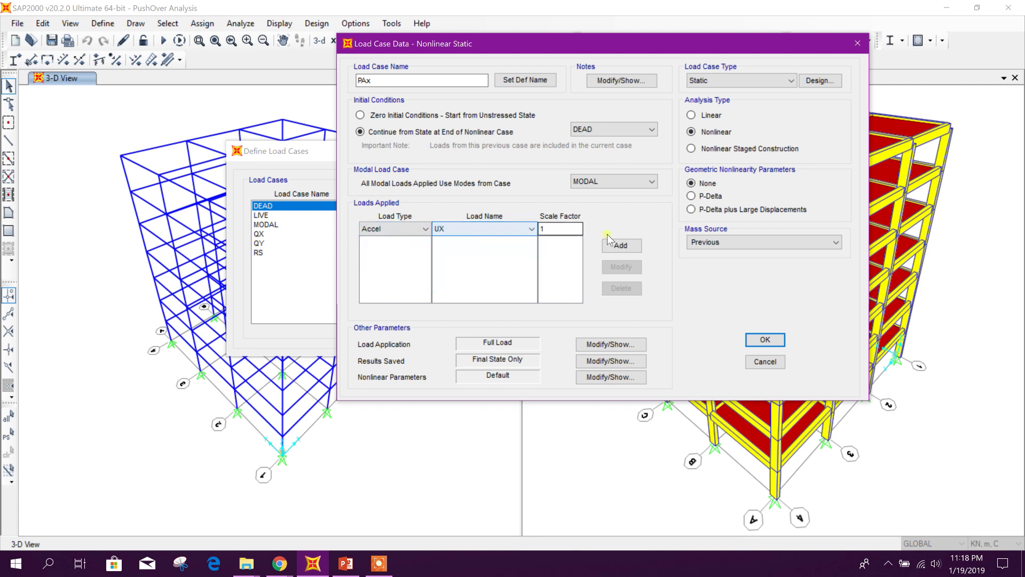
left_click(620, 245)
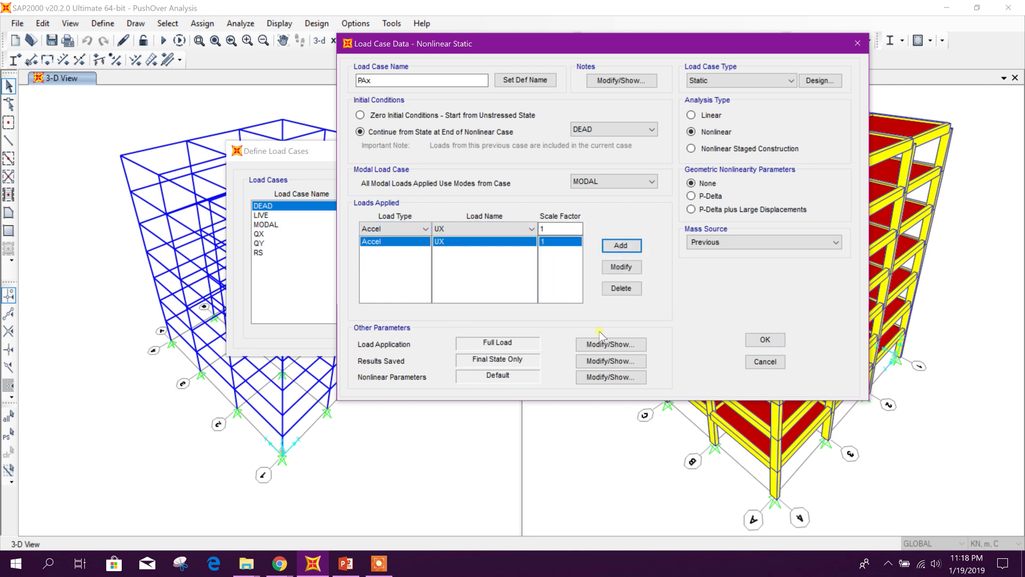
left_click(781, 243)
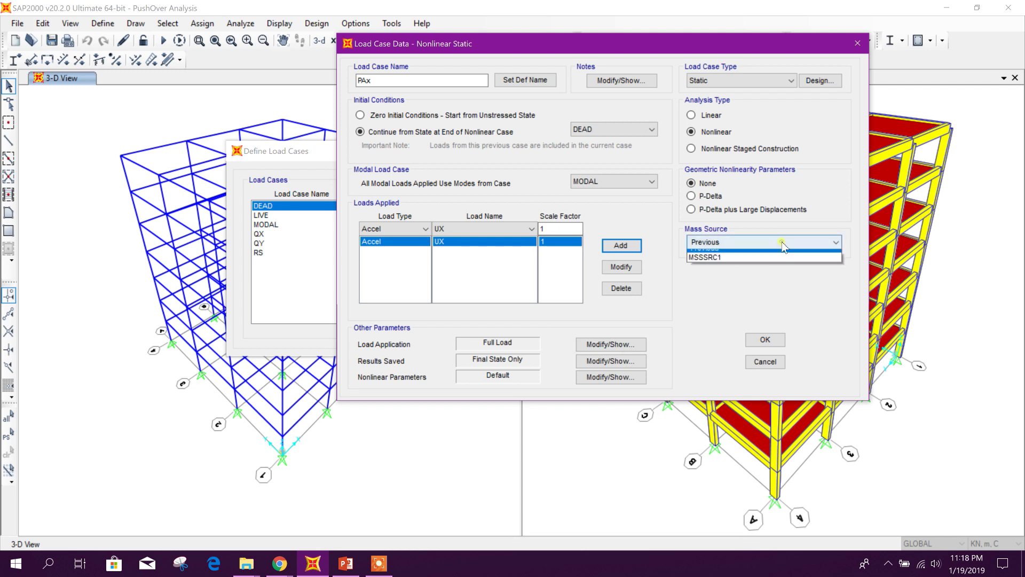
left_click(742, 257)
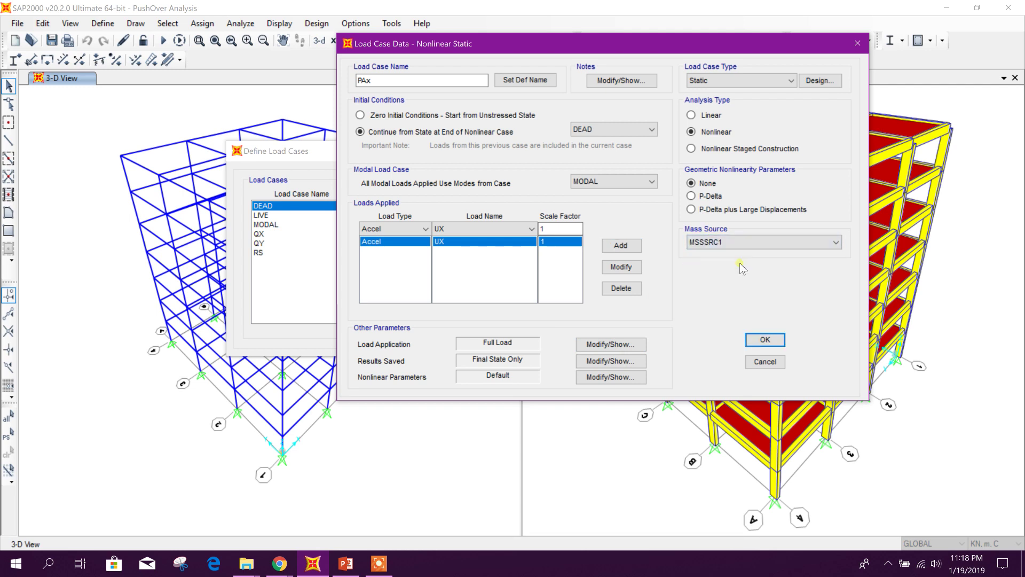
Set displacement control to 0.3 in U1 at joint 113 and save PAx.
left_click(617, 346)
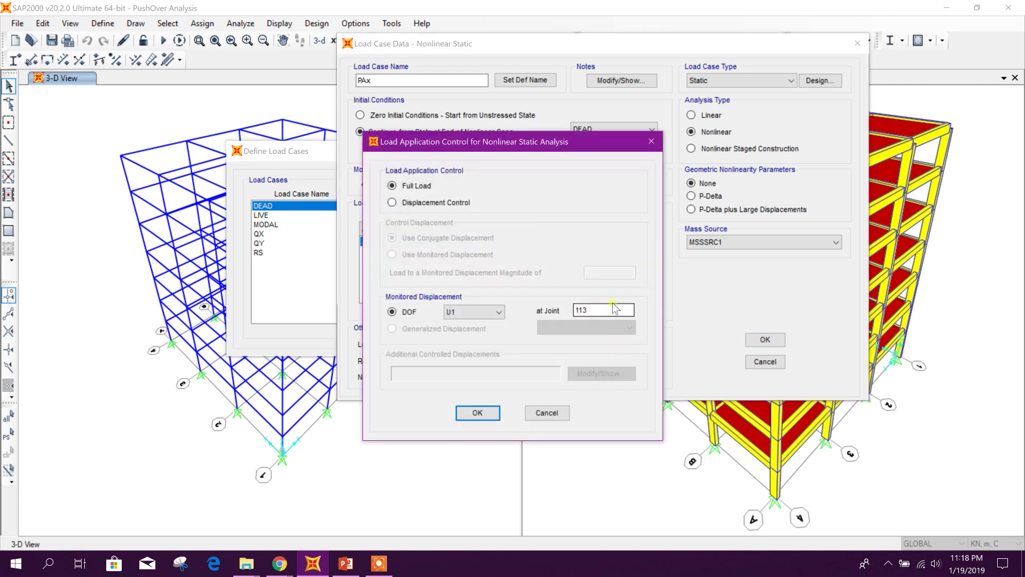
left_click(431, 203)
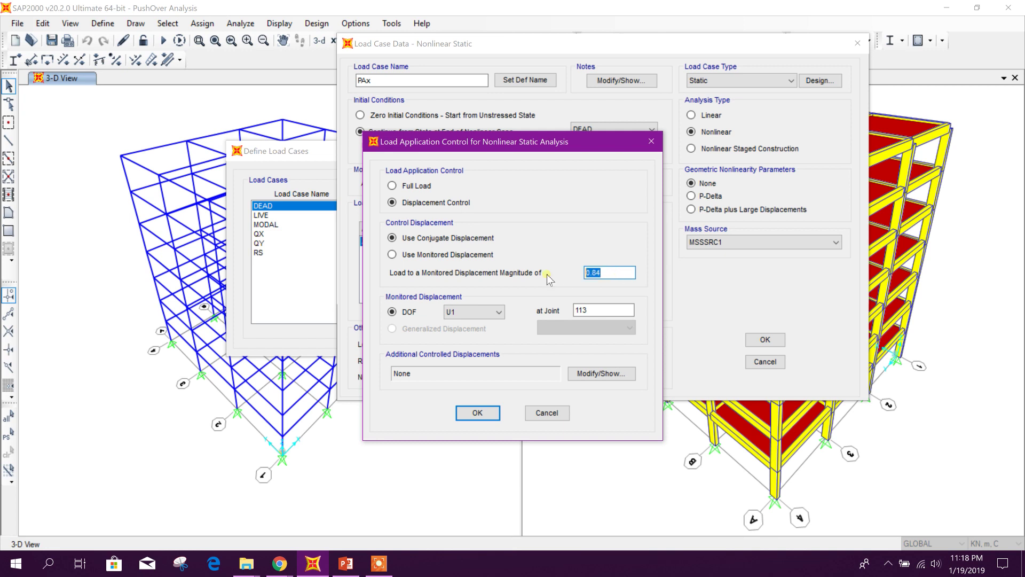
left_click(599, 272)
left_click(598, 311)
left_click(481, 311)
left_click(551, 328)
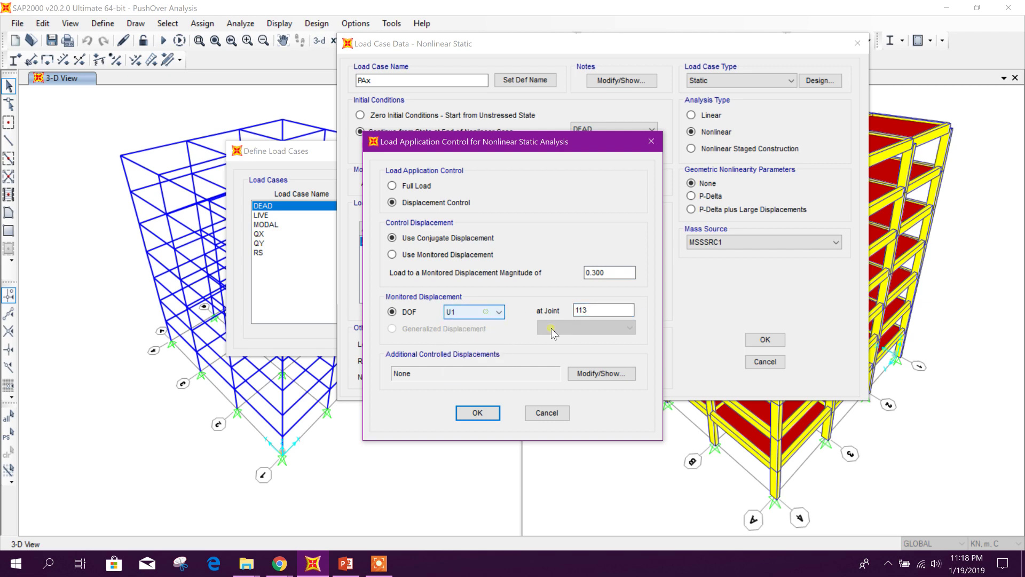
key("Return")
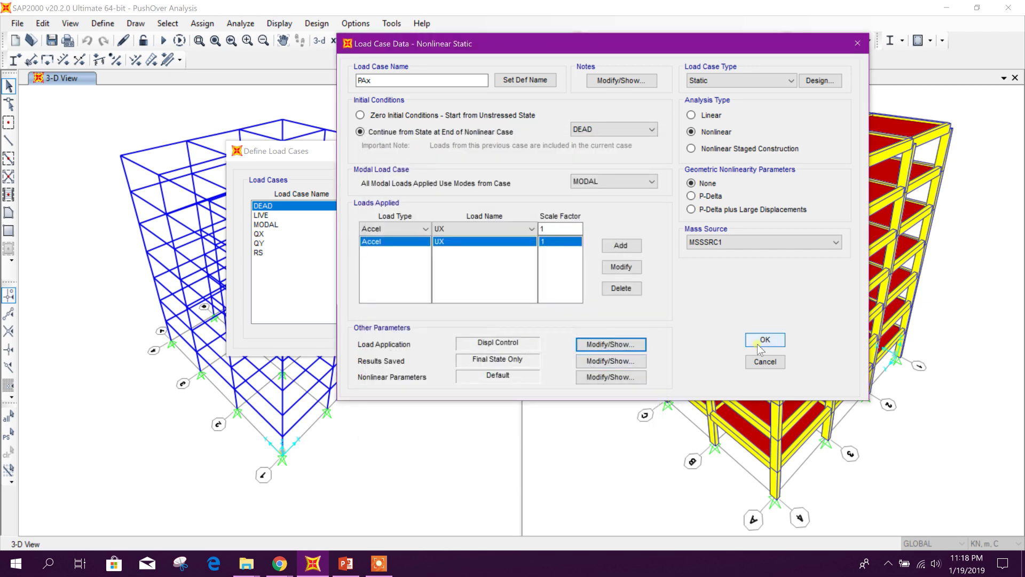
left_click(762, 340)
Look up the number of the top corner joint of the frame.
left_click(593, 330)
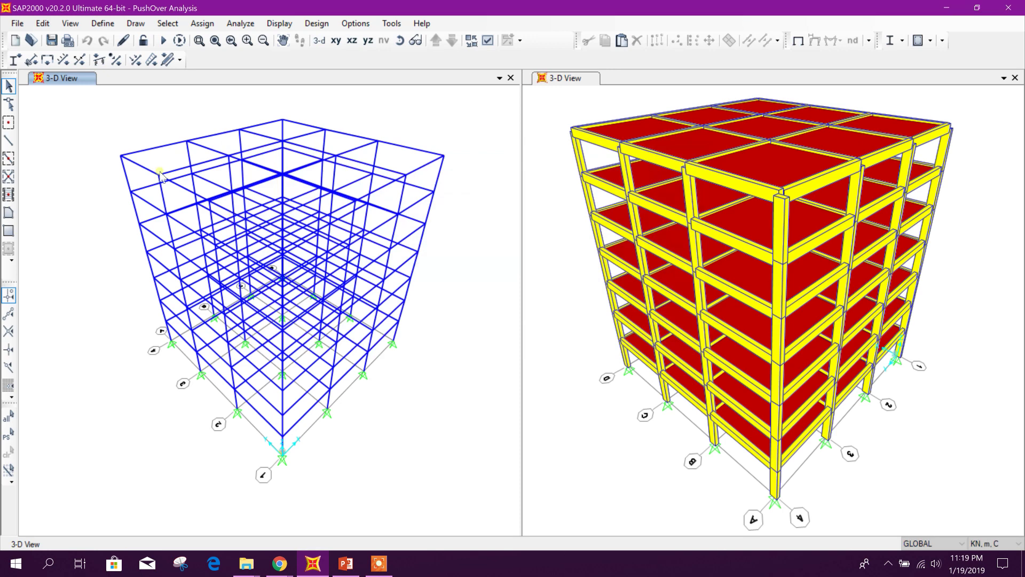
right_click(120, 156)
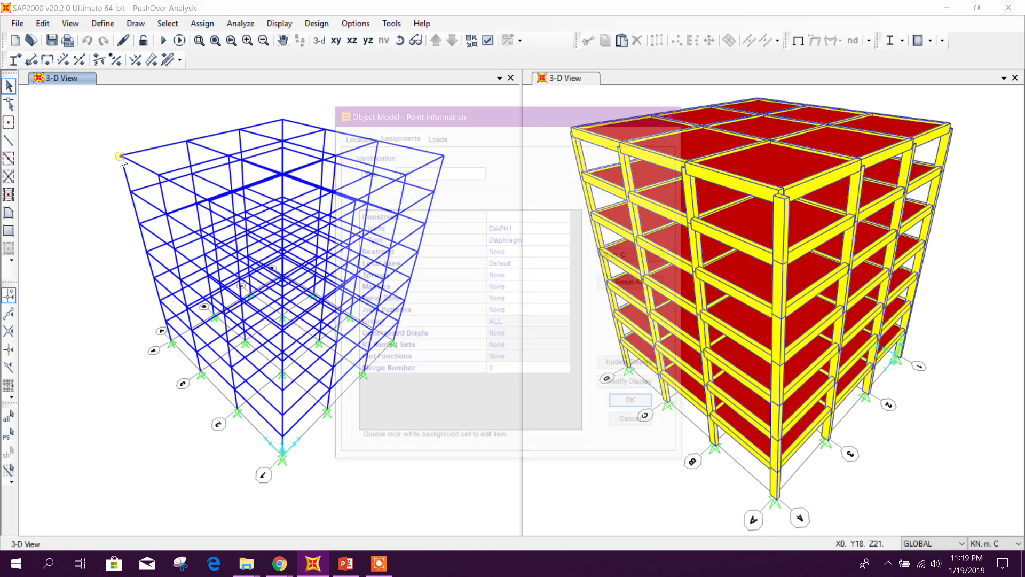
left_click(679, 114)
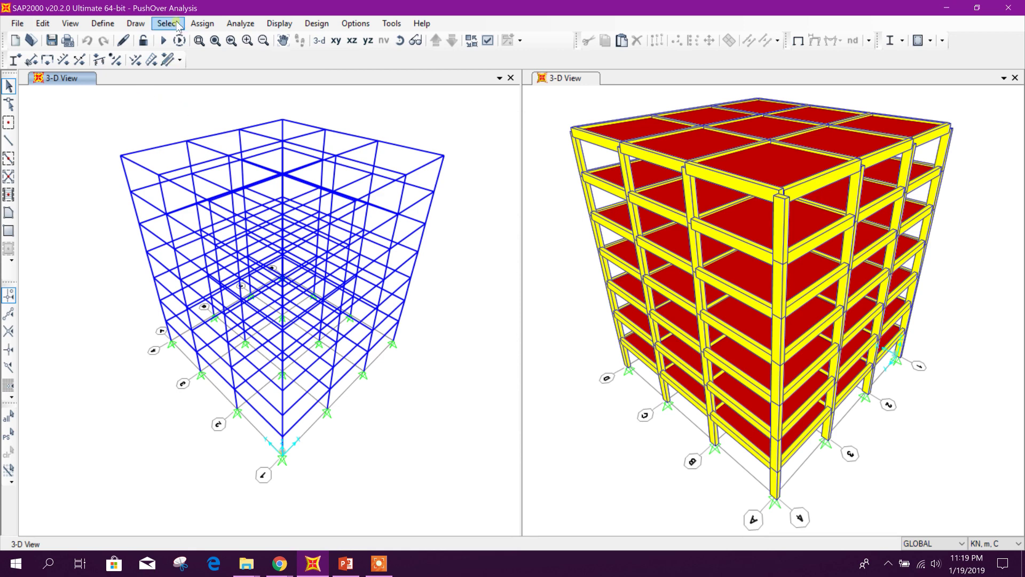
Reopen PAx and change its monitored joint from 113 to 116.
left_click(103, 24)
left_click(112, 28)
left_click(109, 26)
mouse_move(155, 60)
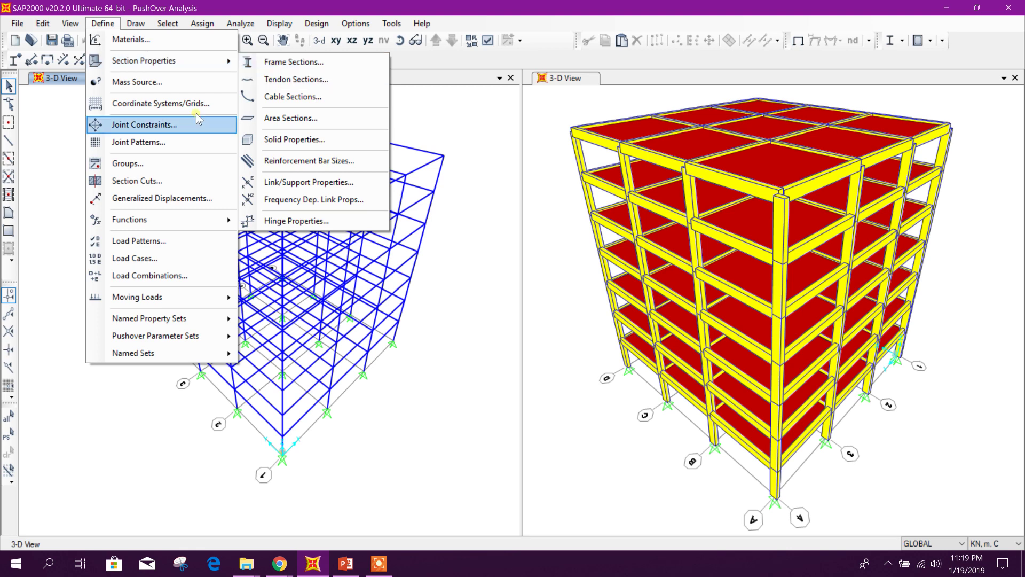
left_click(137, 257)
left_click(353, 299)
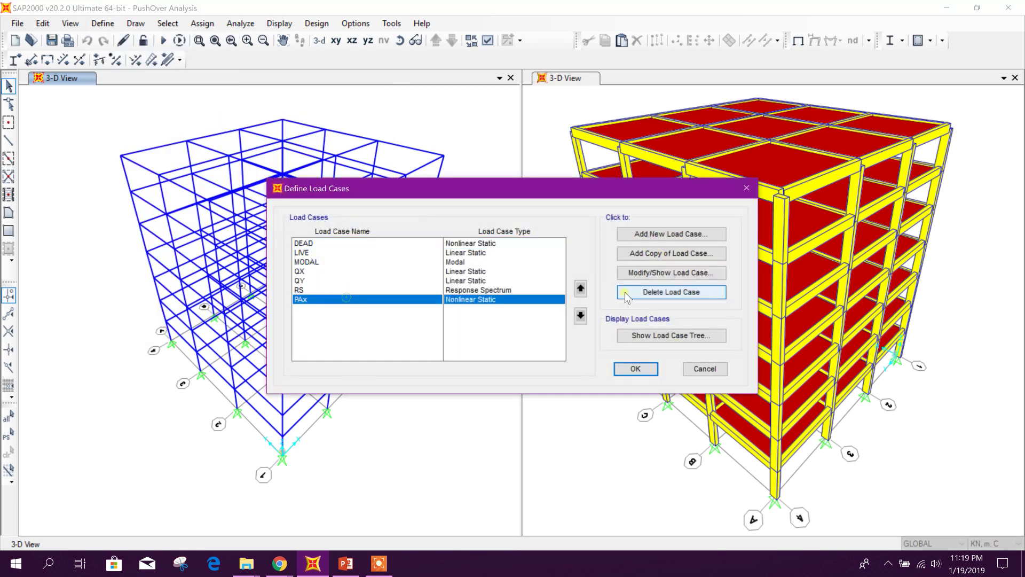
left_click(671, 272)
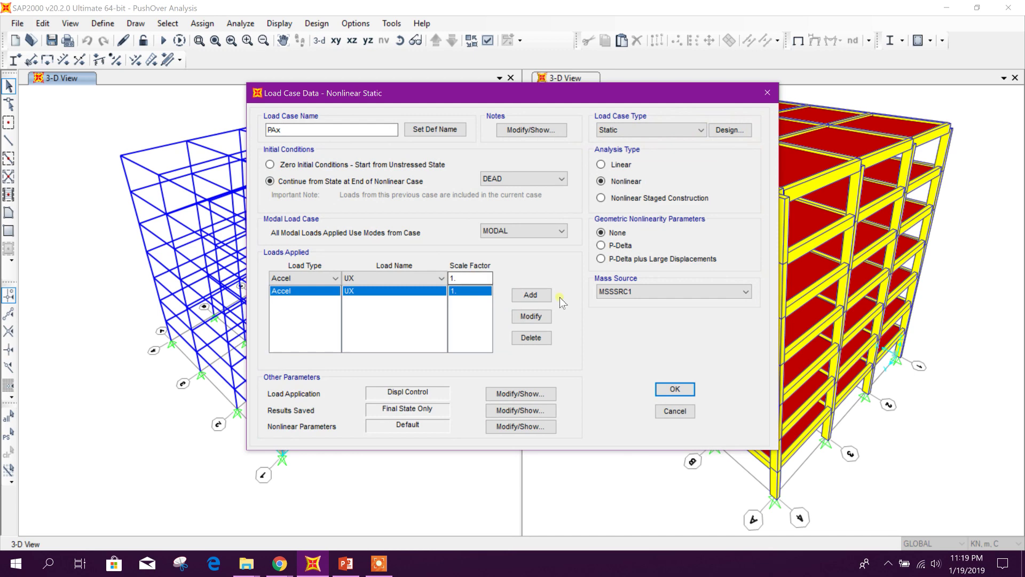
left_click(532, 393)
left_click_drag(594, 311, 563, 320)
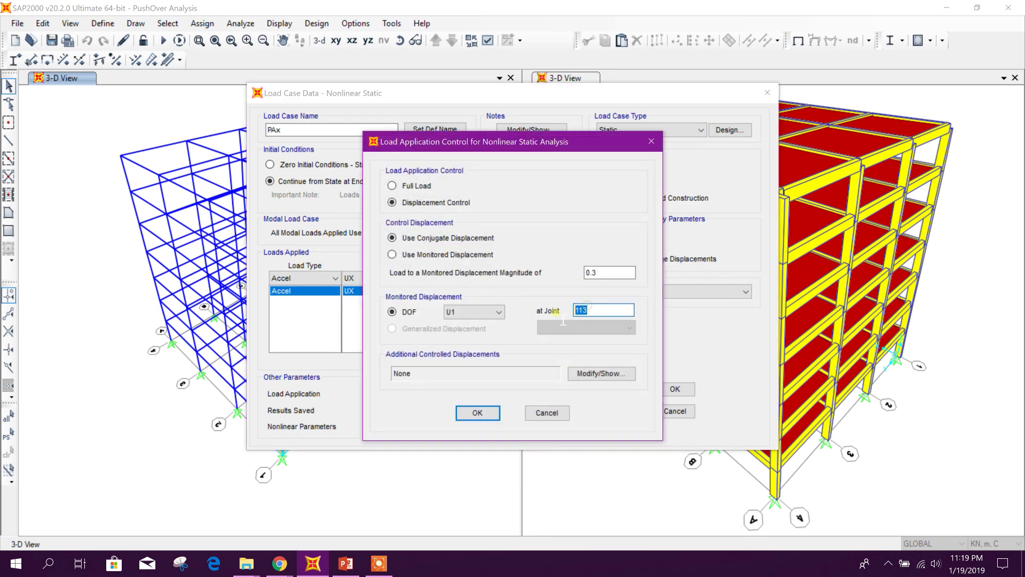
type("116")
left_click(487, 412)
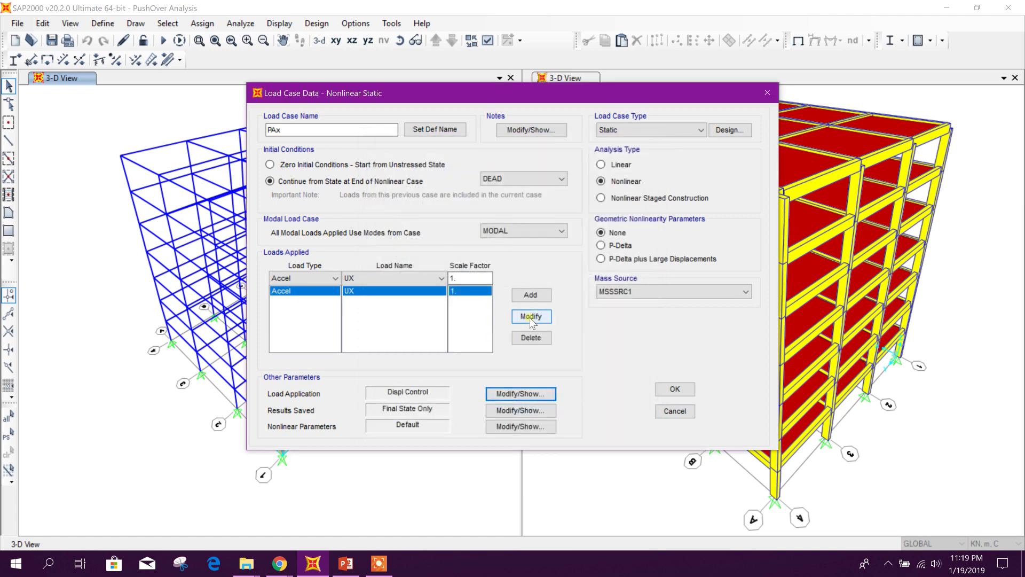
Save PAx results at multiple states, accept the nonlinear parameters, and save the case.
left_click(518, 411)
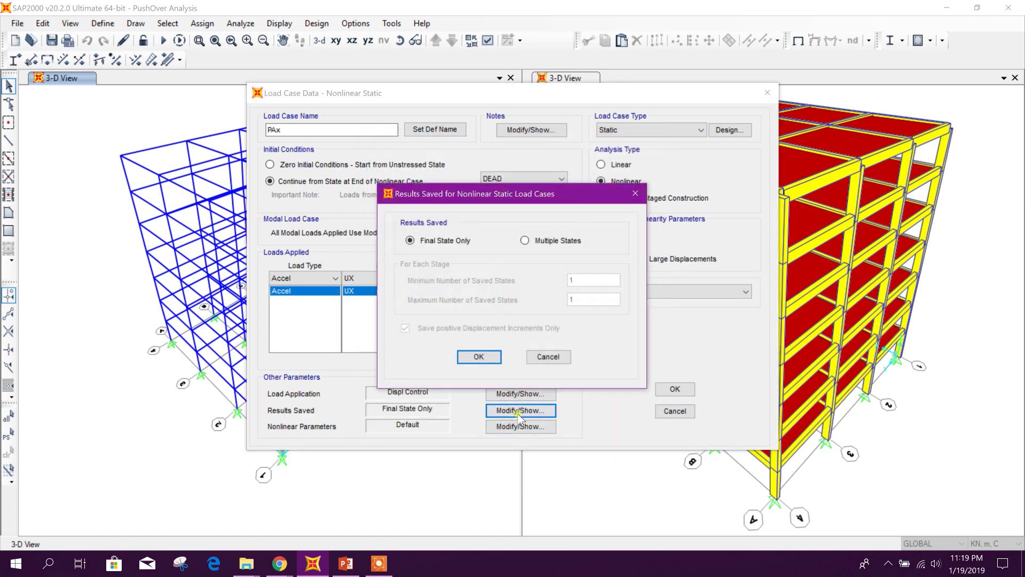
left_click(544, 242)
left_click(479, 357)
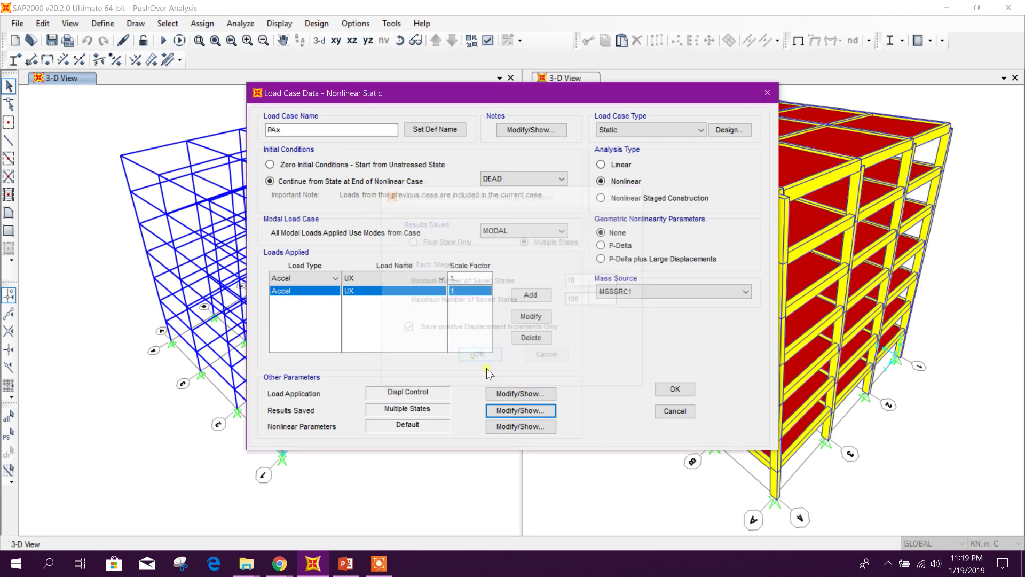
left_click(520, 426)
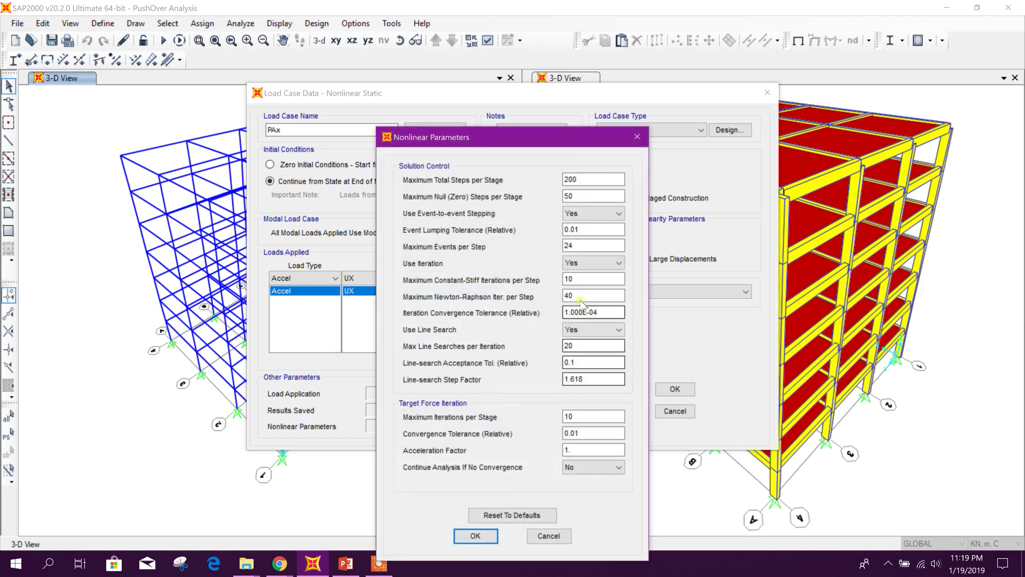
left_click(475, 536)
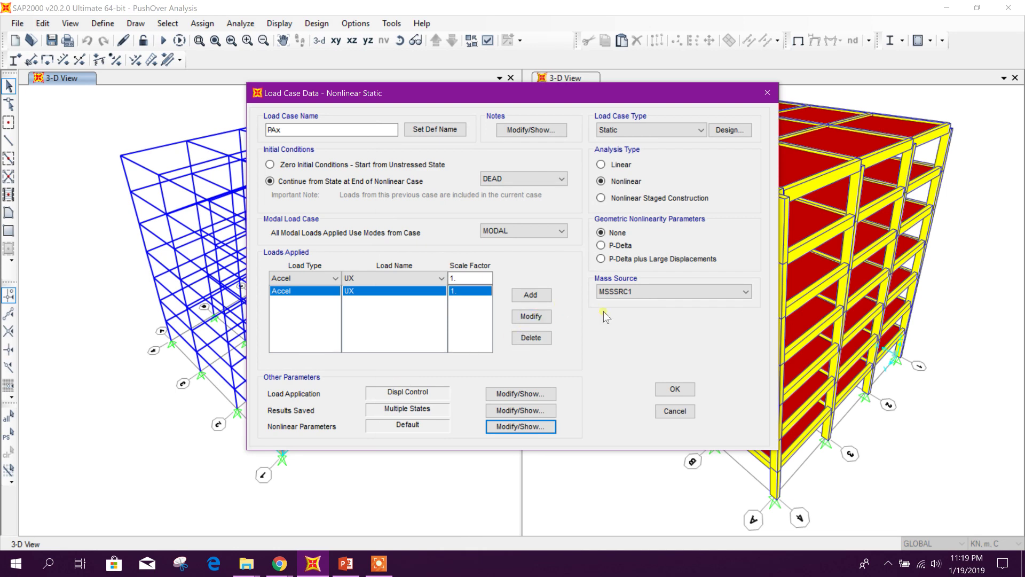
left_click(675, 389)
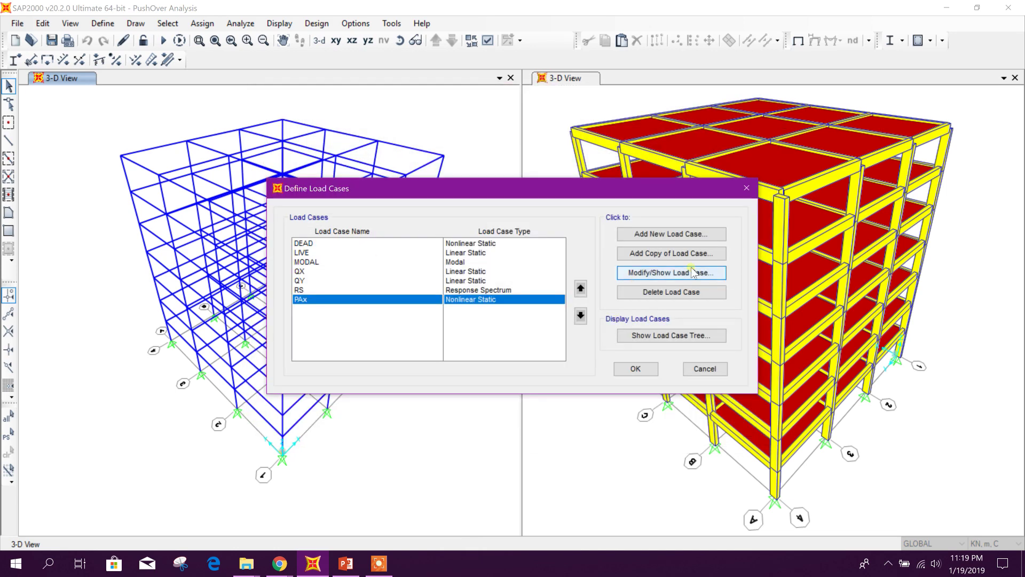
Copy PAx into a new case PAy loaded by UY acceleration and save it.
left_click(671, 253)
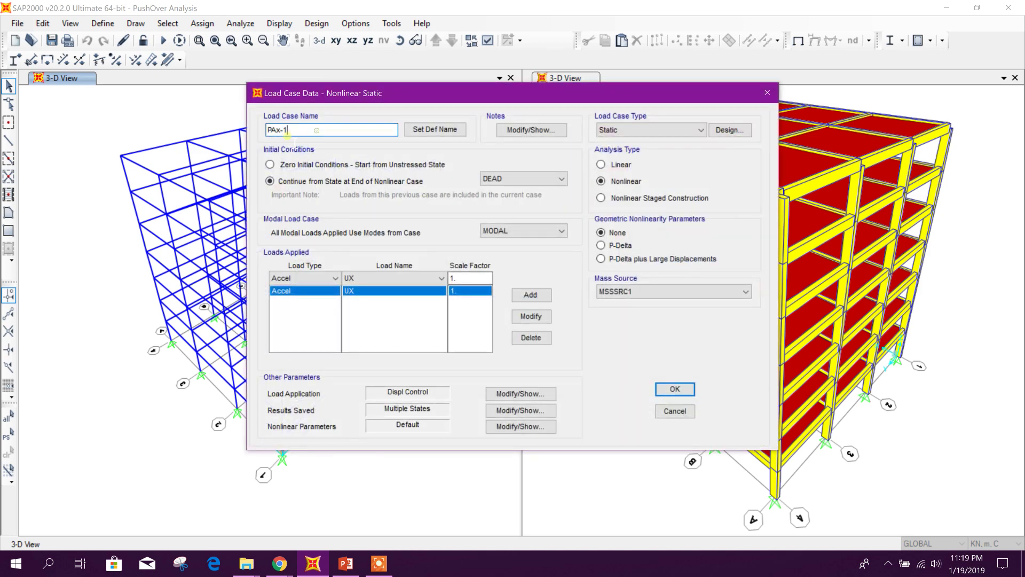
type("y")
left_click(403, 278)
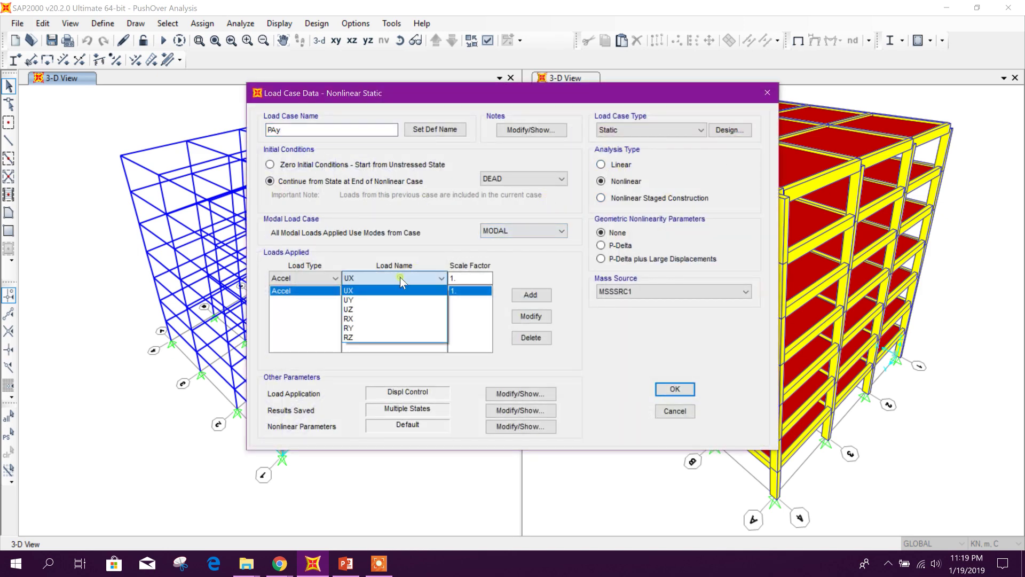
left_click(386, 302)
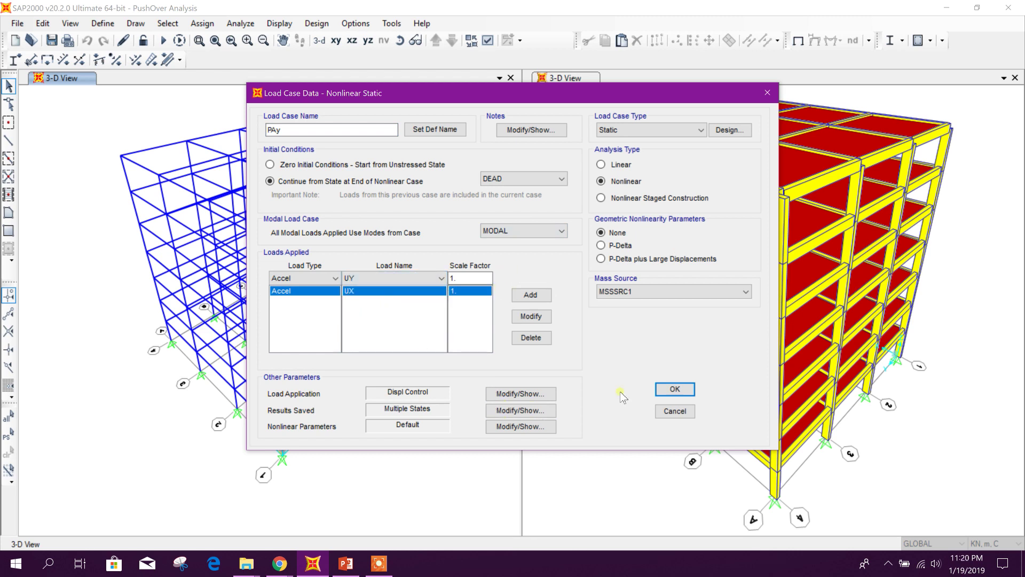
left_click(658, 390)
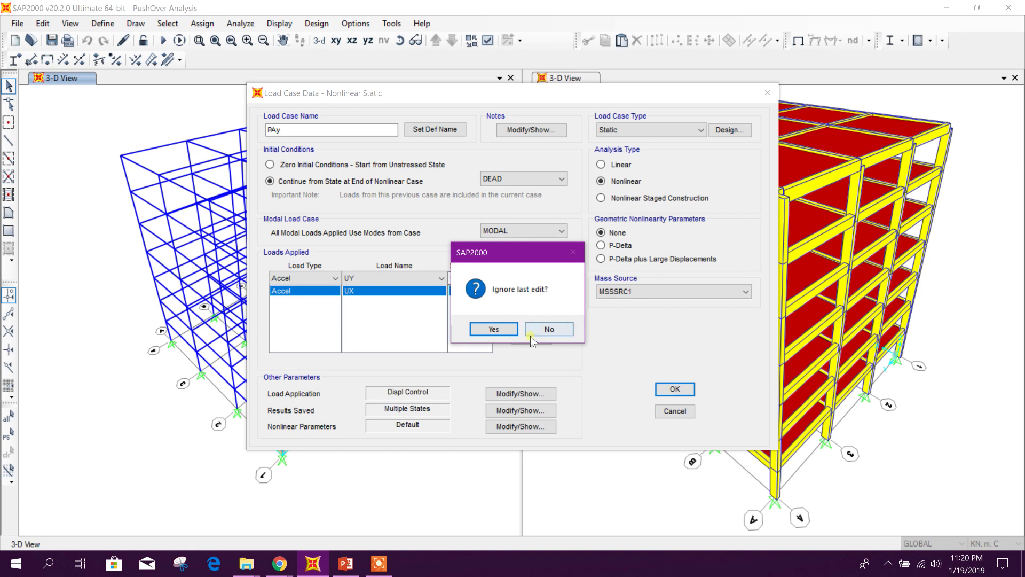
left_click(543, 330)
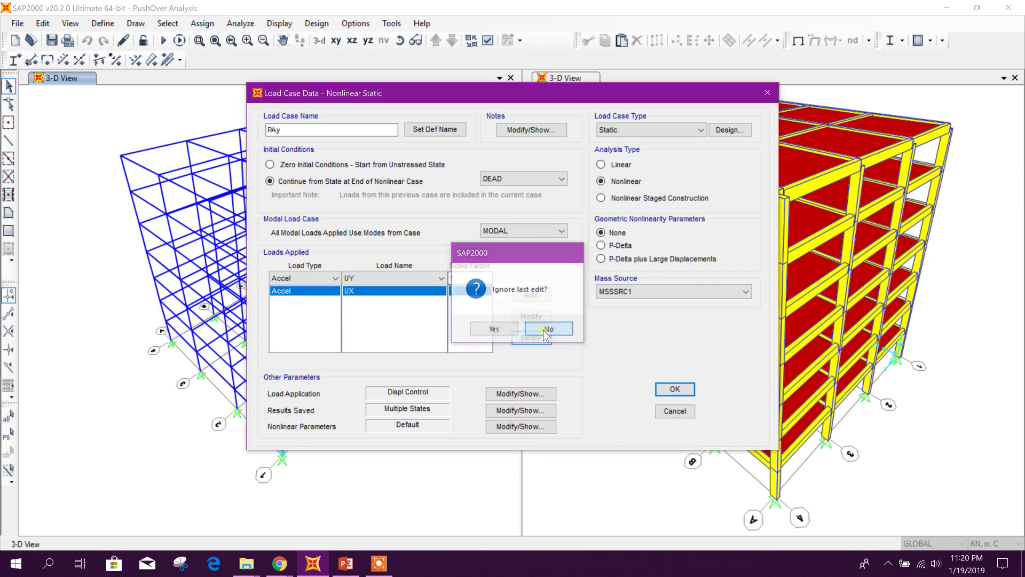
left_click(362, 278)
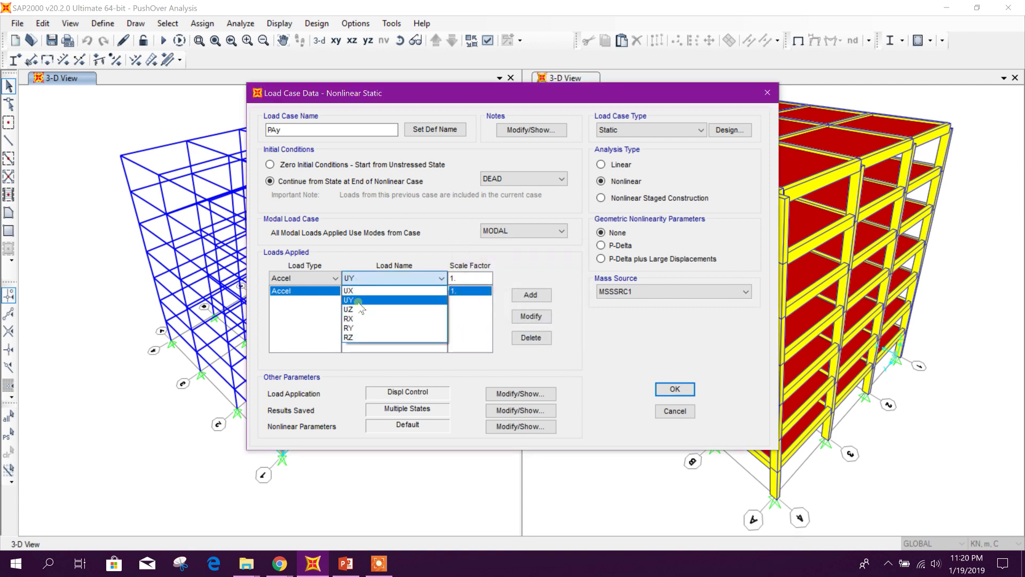
left_click(357, 300)
left_click(531, 316)
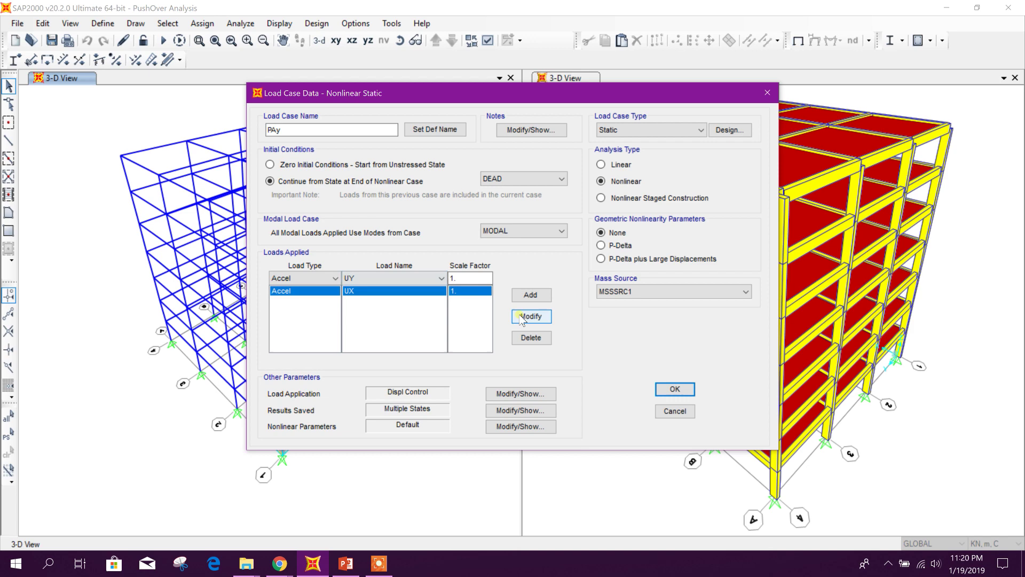
left_click(374, 291)
left_click(674, 388)
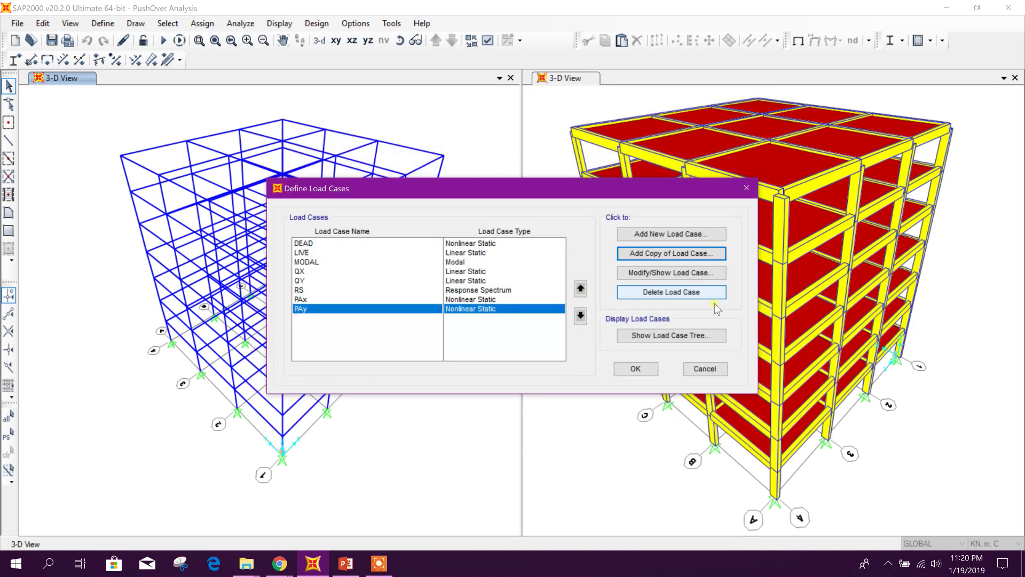
Close the load case list and review the hinge-assignment step in the notes.
left_click(633, 369)
left_click(346, 563)
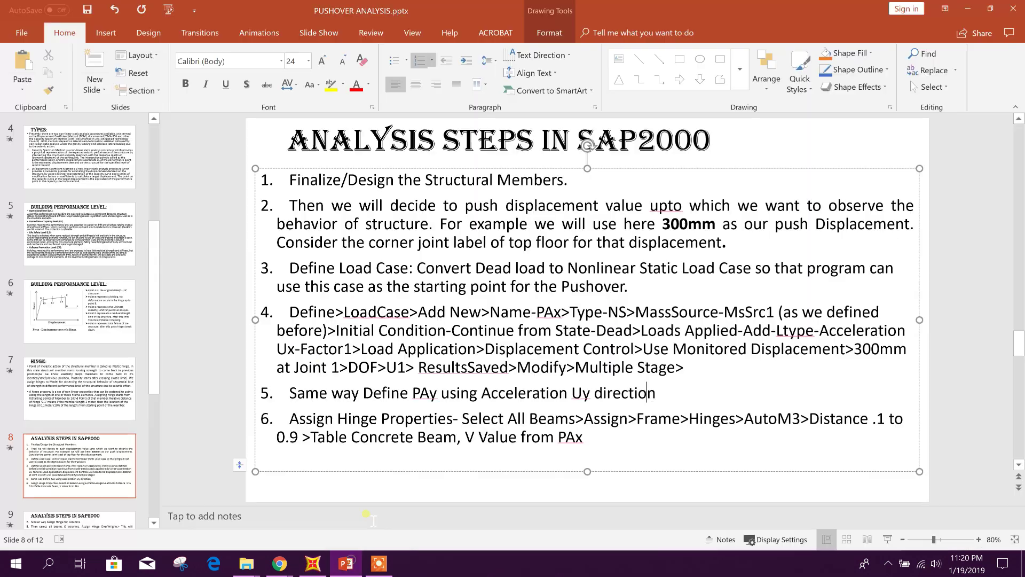
left_click_drag(289, 418, 461, 419)
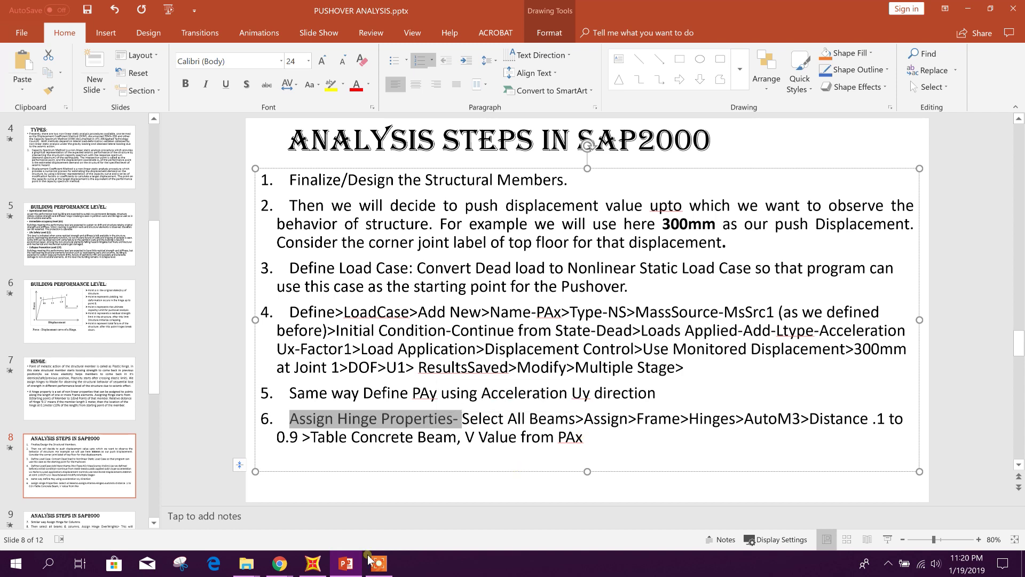
left_click(312, 563)
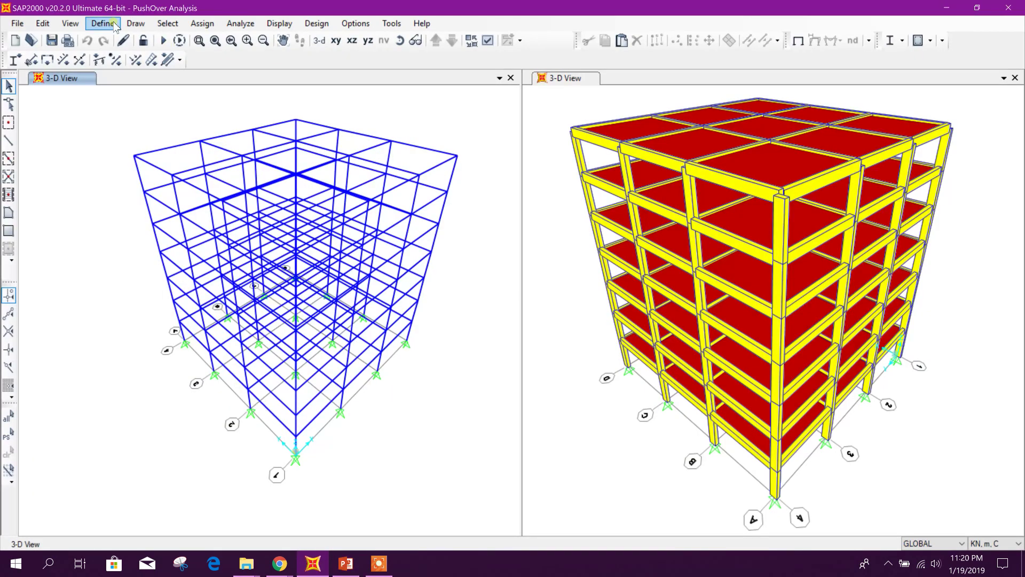
Select all frames with the B30x60 beam section.
left_click(167, 23)
mouse_move(184, 39)
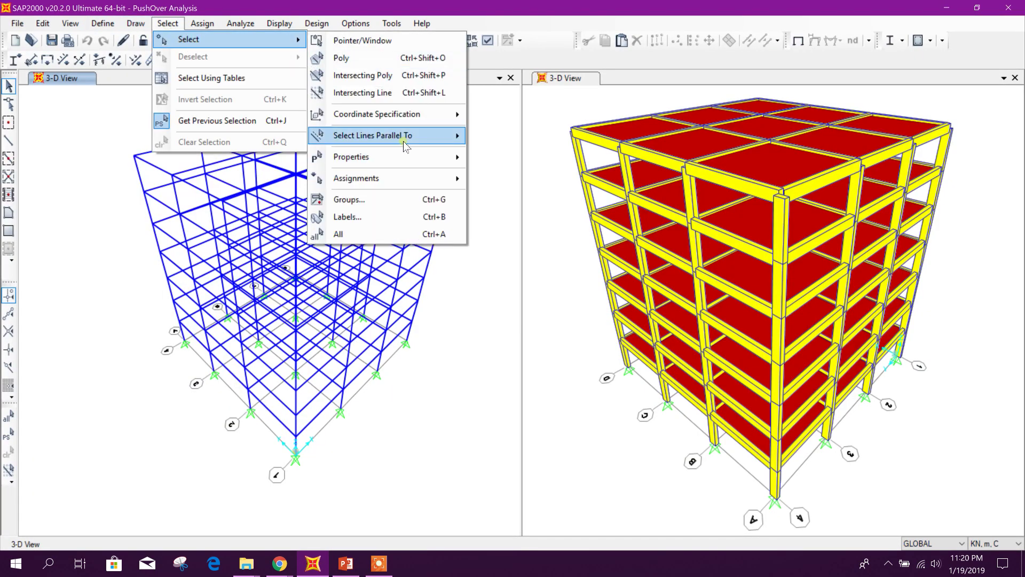
left_click(513, 176)
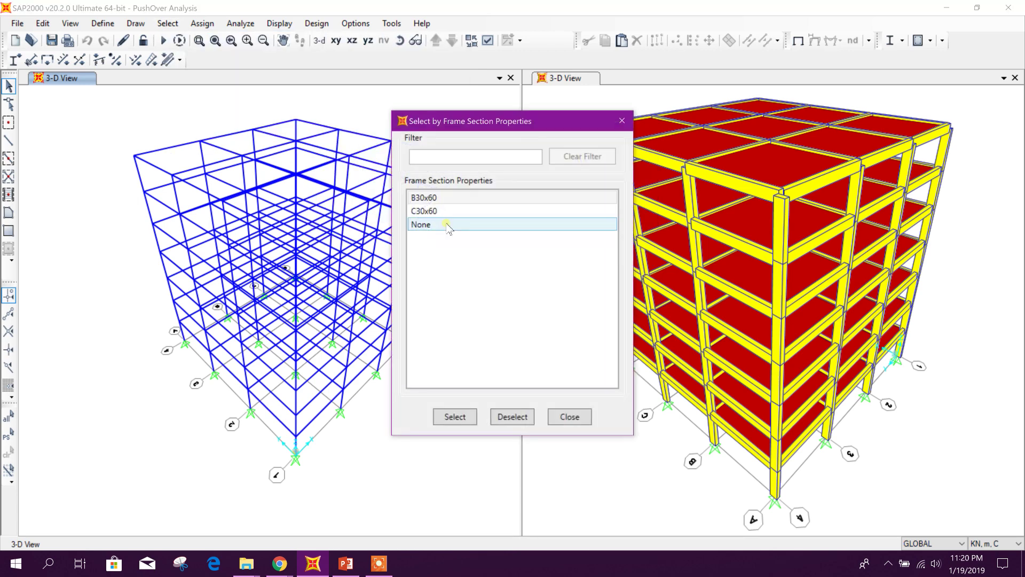
left_click(446, 198)
left_click(463, 420)
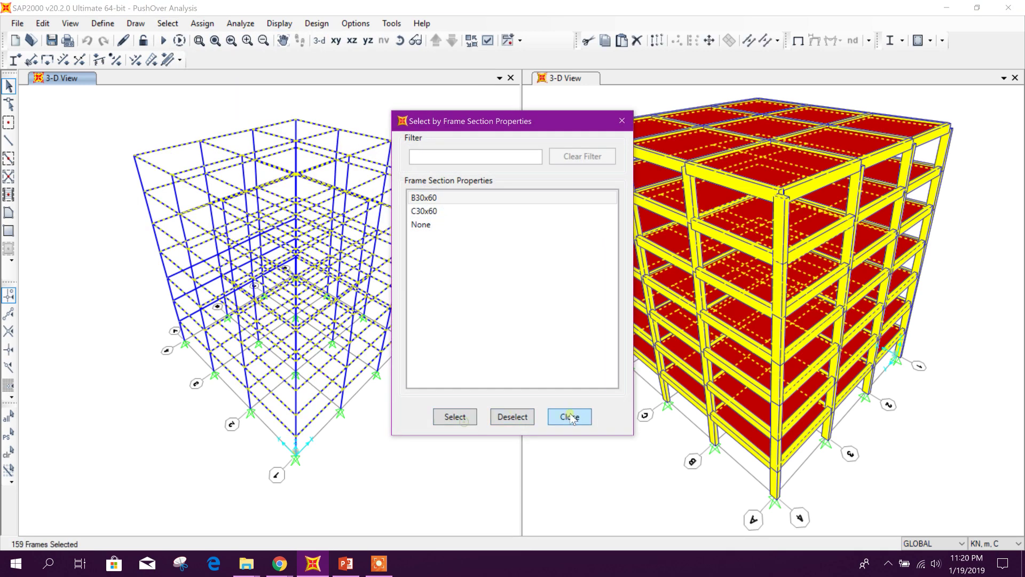
left_click(570, 417)
Open the frame hinge assignment for the selected B30x60 beams.
left_click(202, 24)
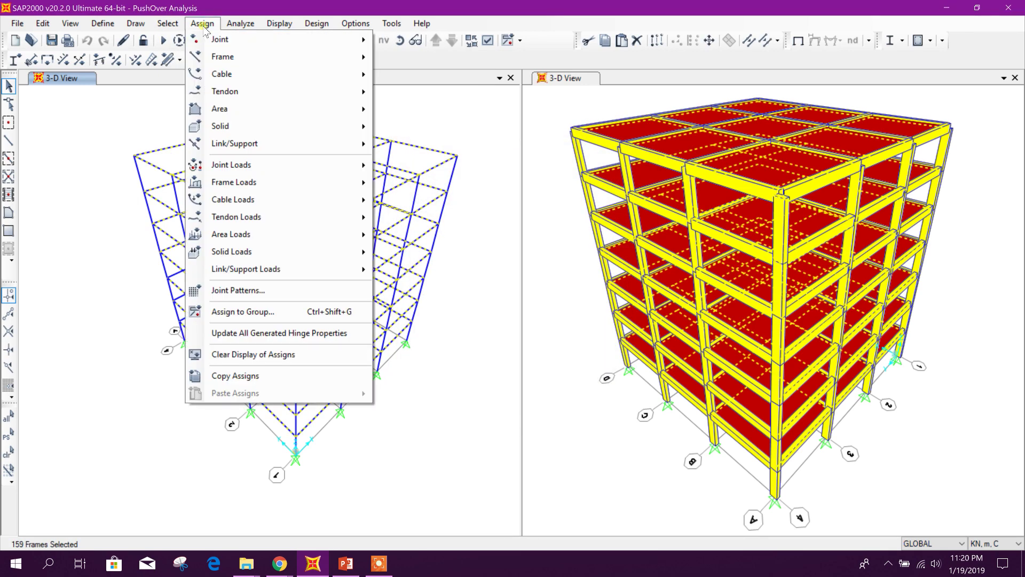
mouse_move(220, 44)
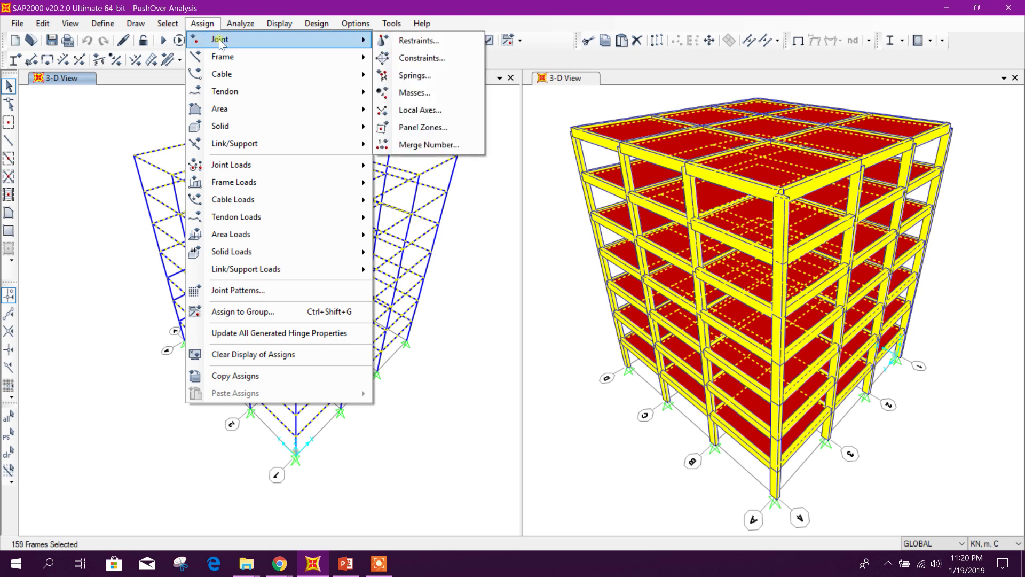
mouse_move(249, 172)
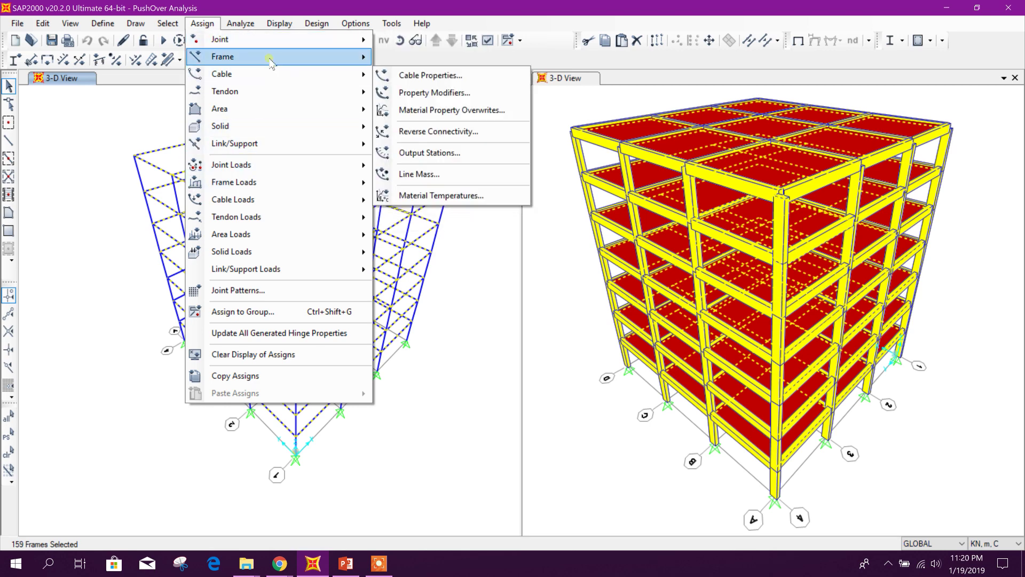
mouse_move(293, 57)
left_click(412, 287)
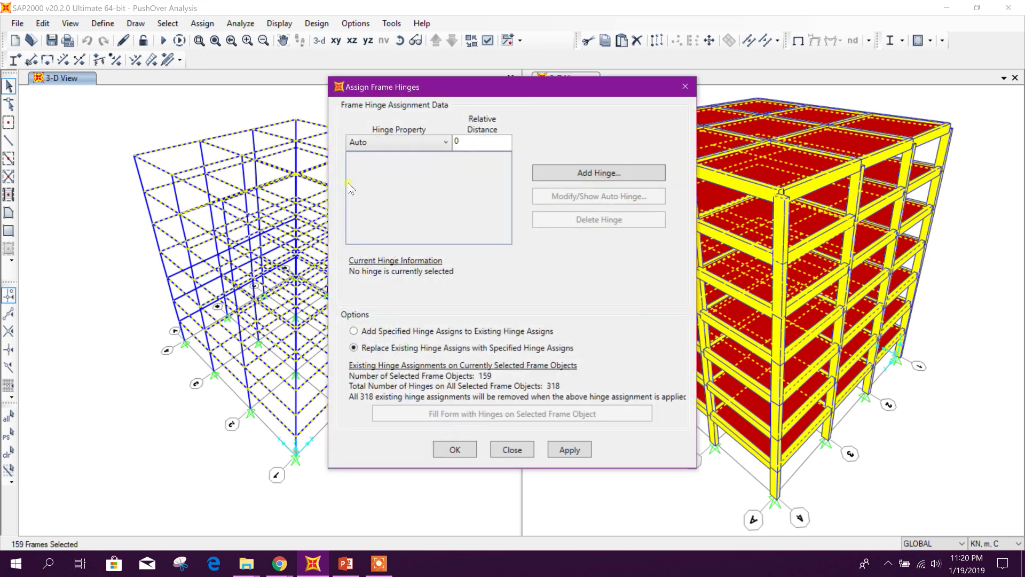
Add an Auto M3 beam hinge at 0.05 from Table 10-7 concrete beams, with V from PAx.
left_click(433, 145)
left_click(488, 142)
left_click_drag(474, 89, 489, 55)
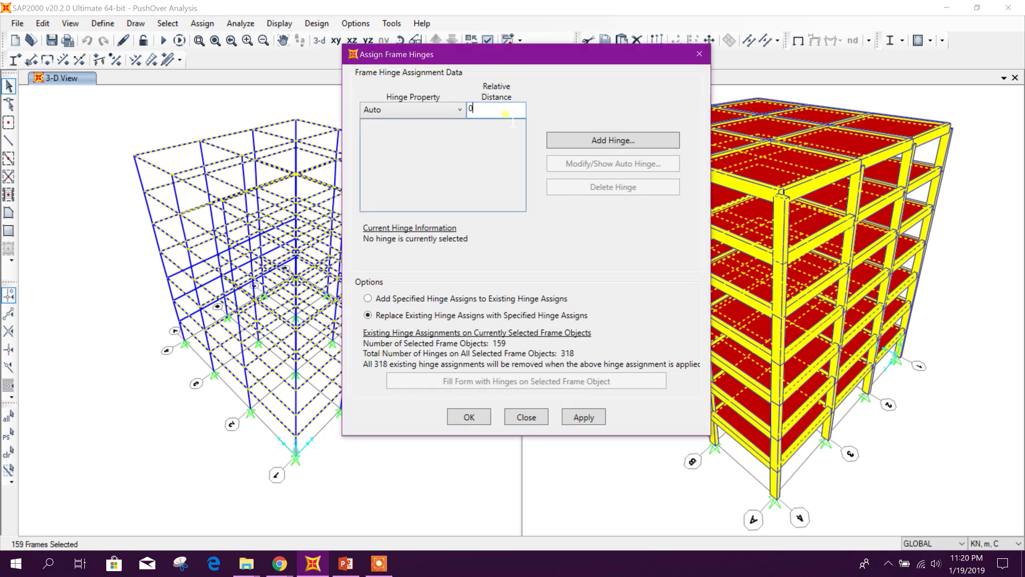
left_click_drag(521, 52, 528, 55)
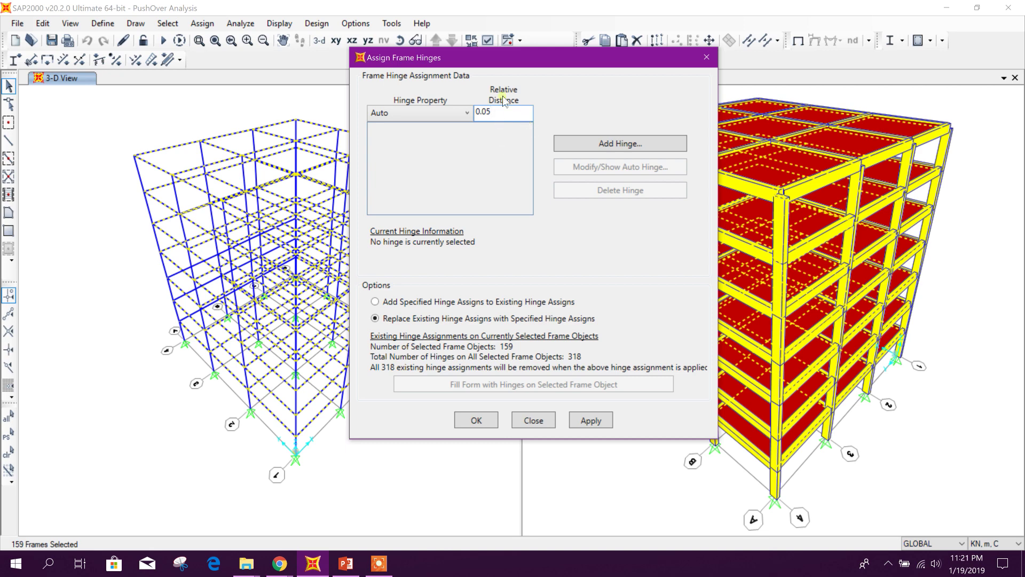
left_click_drag(481, 58, 451, 40)
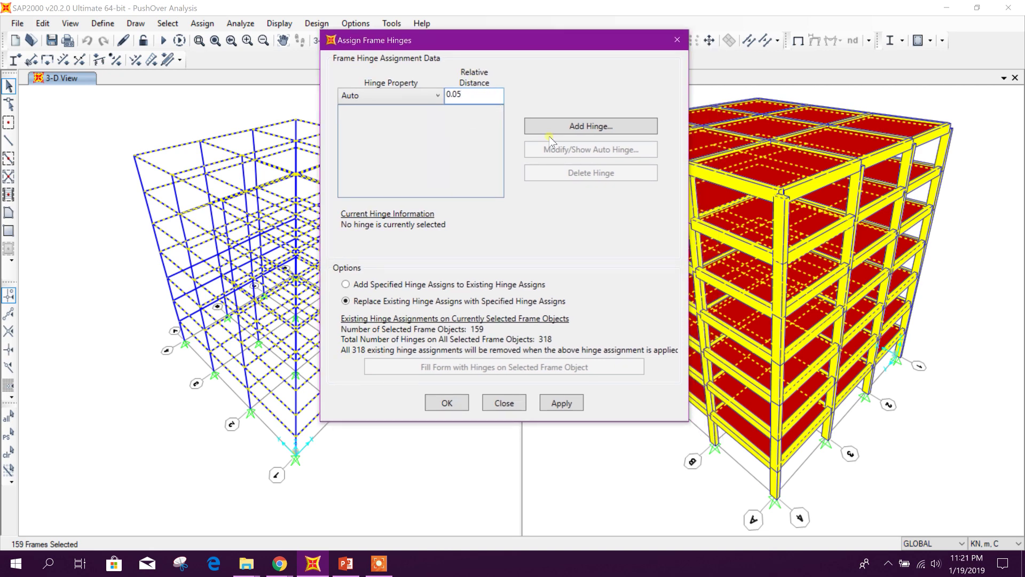
left_click(593, 130)
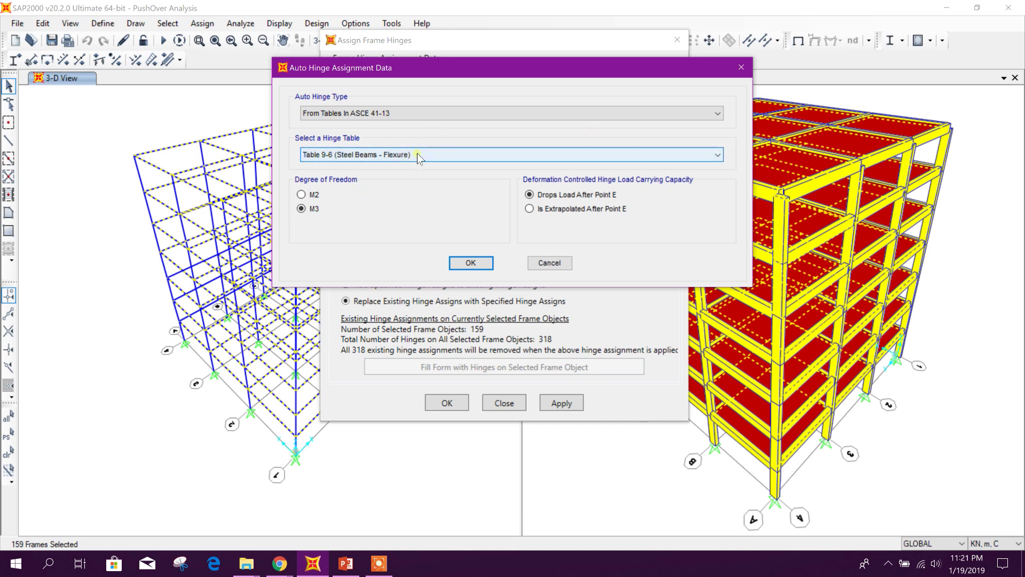
left_click(418, 154)
left_click(406, 168)
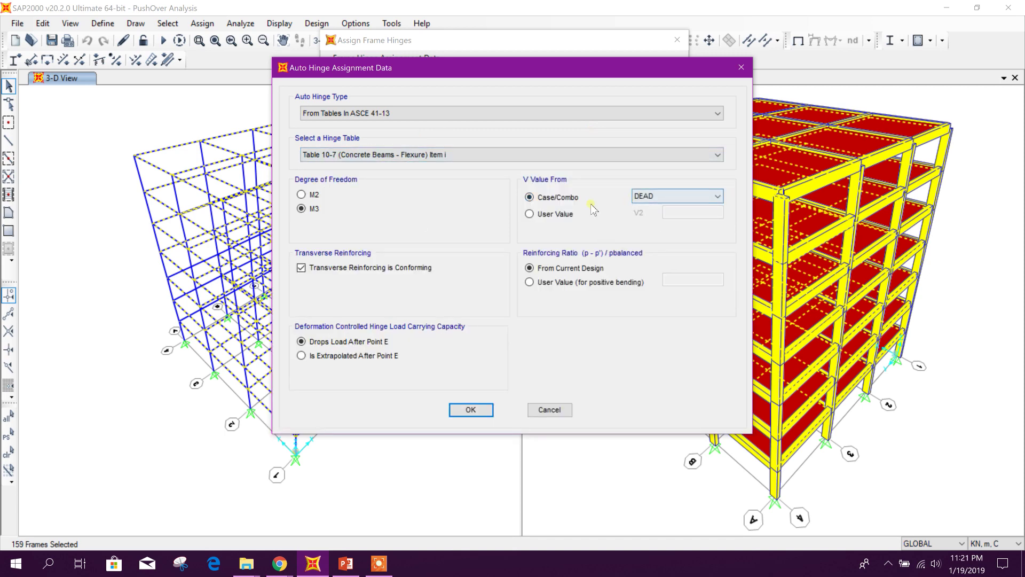
left_click(683, 196)
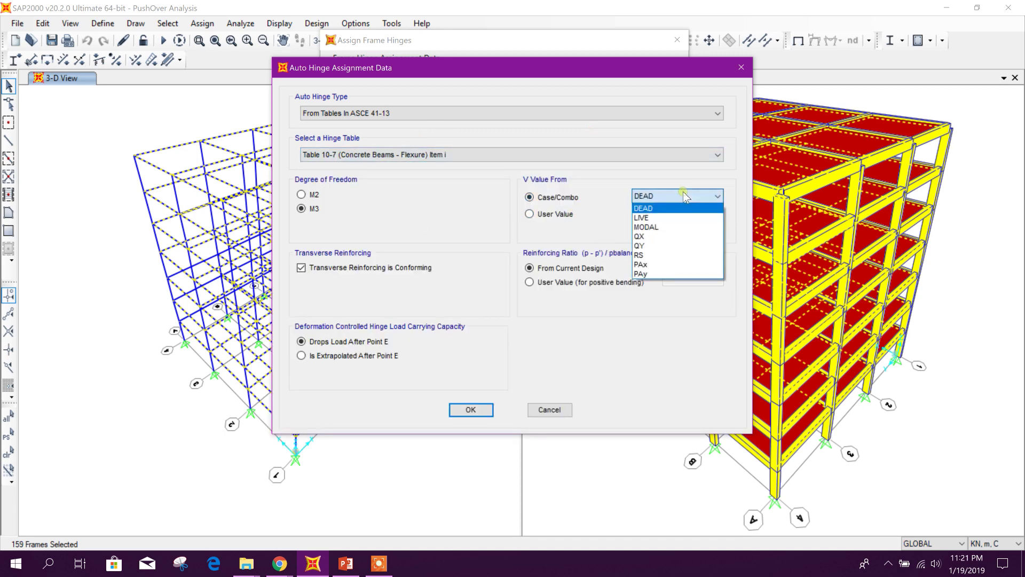
left_click(668, 264)
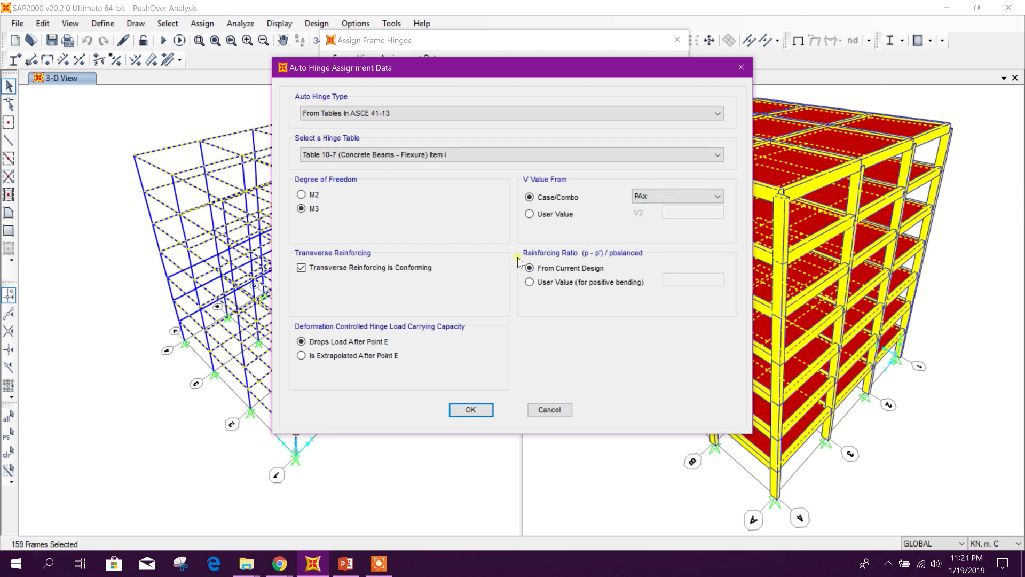
left_click(469, 410)
left_click(447, 72)
left_click_drag(447, 72, 484, 74)
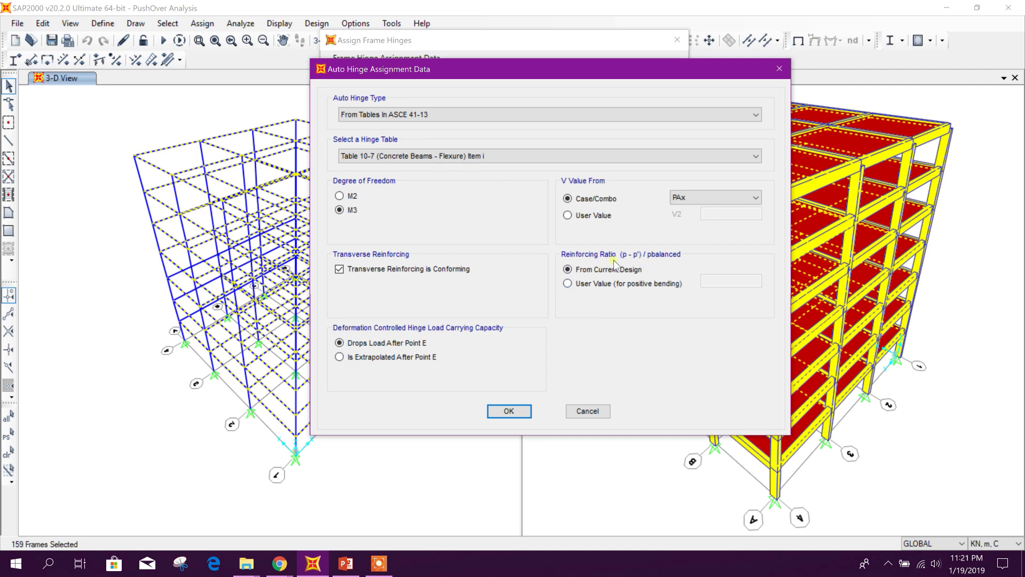
left_click(513, 408)
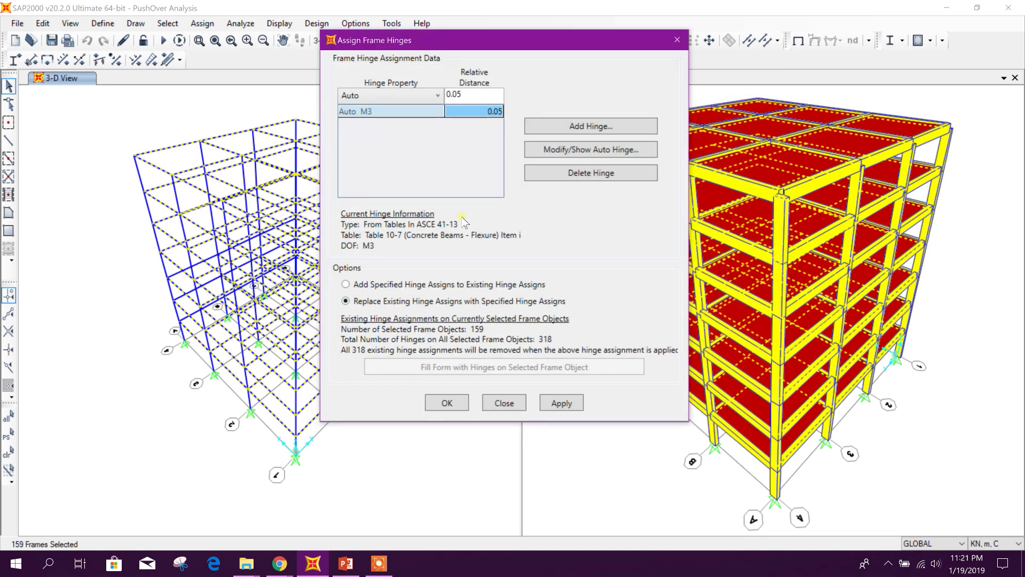
Add a second Auto M3 beam hinge at 0.05 with V taken from PAy.
left_click(573, 126)
left_click(667, 195)
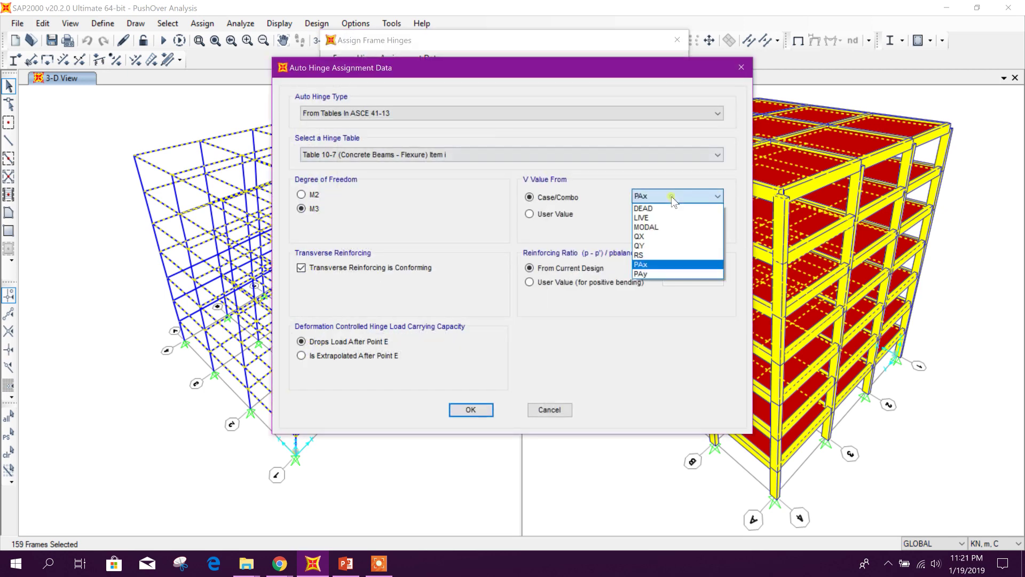
left_click(644, 264)
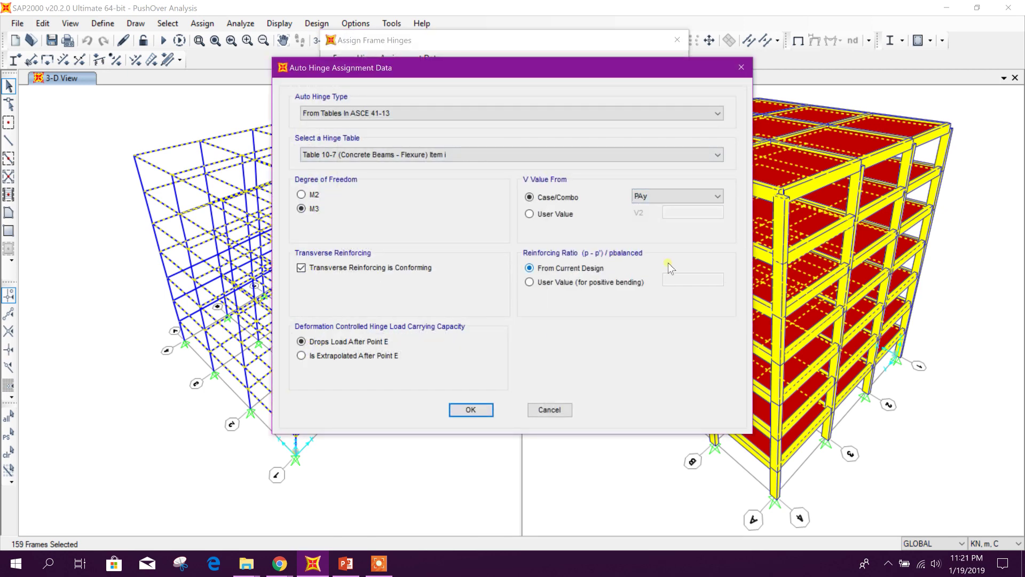
left_click(470, 409)
Change the relative distance to 0.95 and add an Auto M3 hinge there using PAx.
left_click_drag(464, 96, 461, 96)
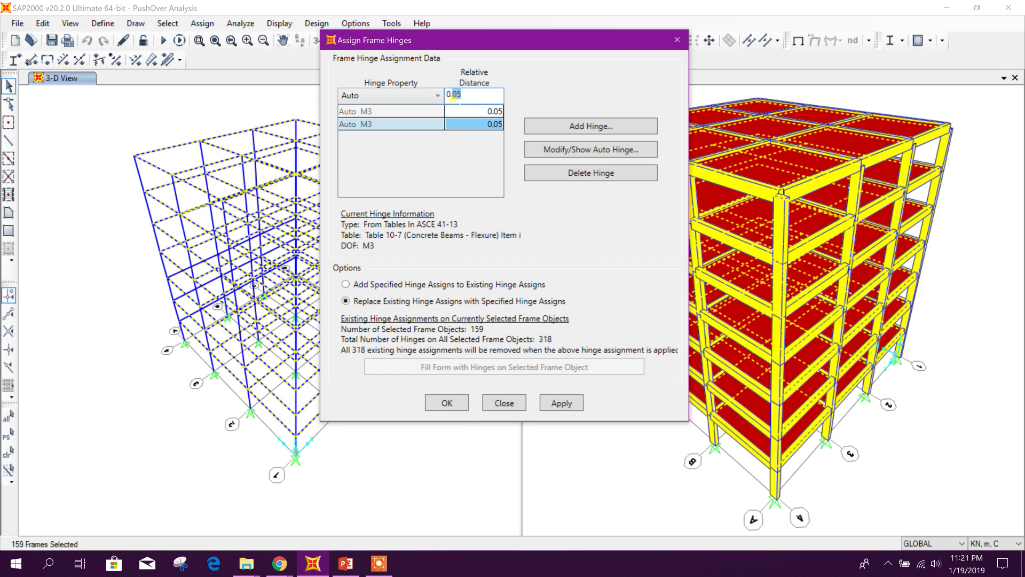
type("9")
left_click(573, 128)
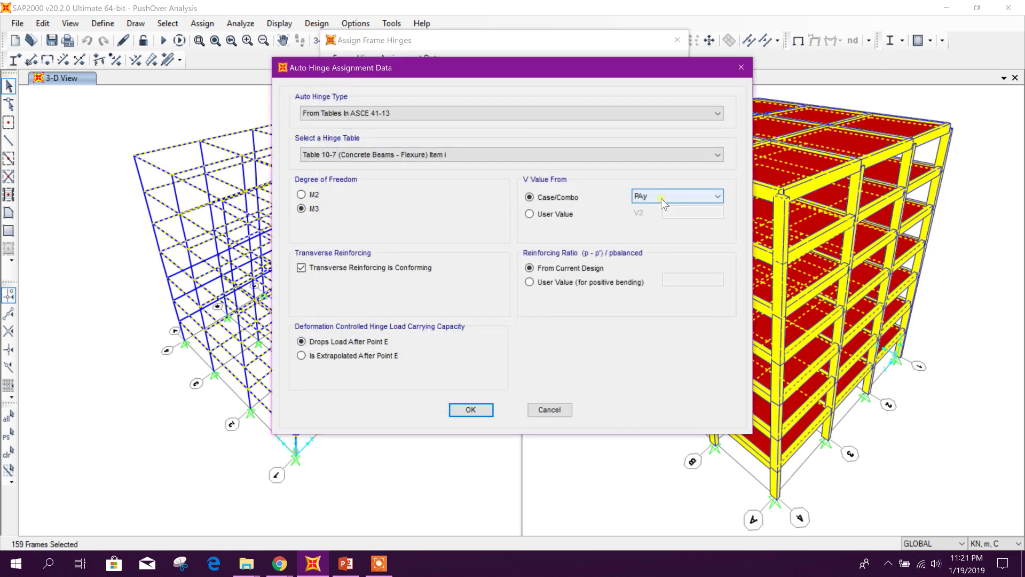
left_click(487, 155)
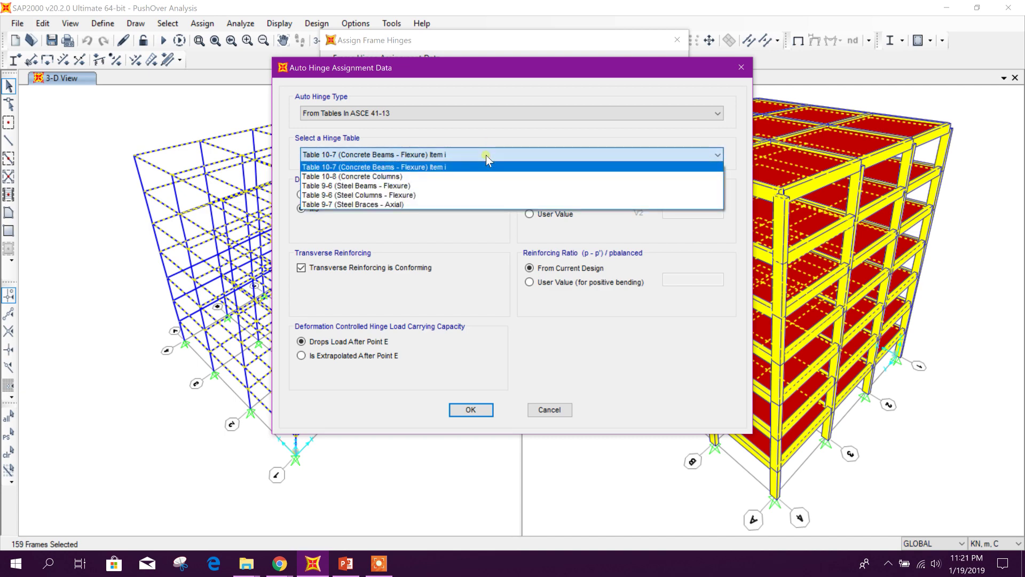
left_click(487, 156)
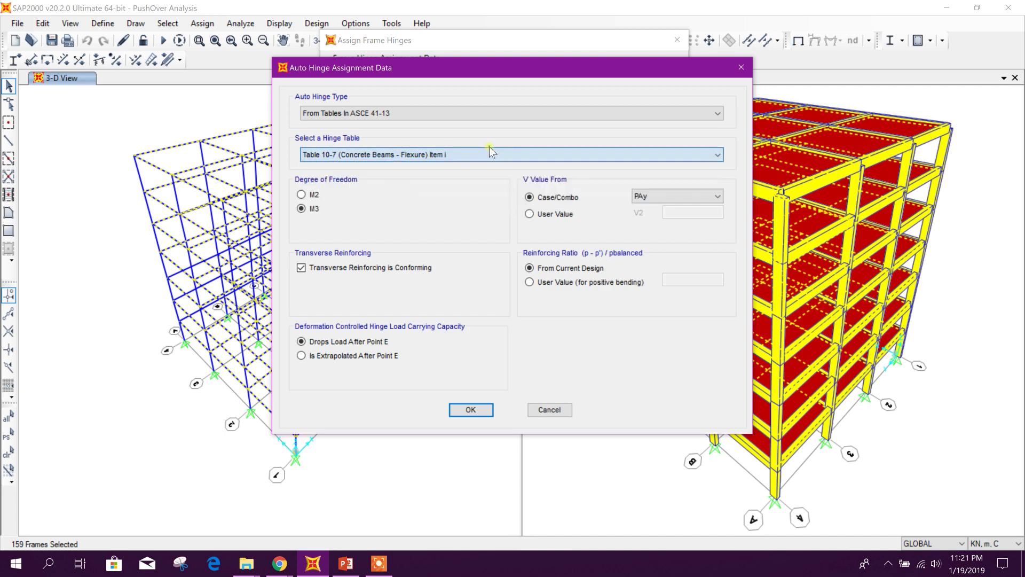
left_click(740, 68)
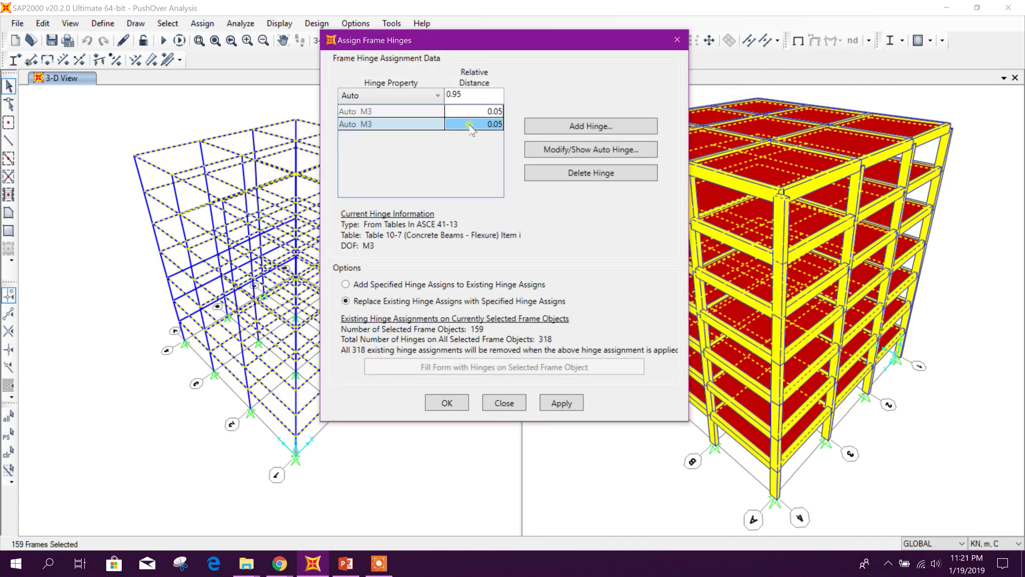
left_click(560, 149)
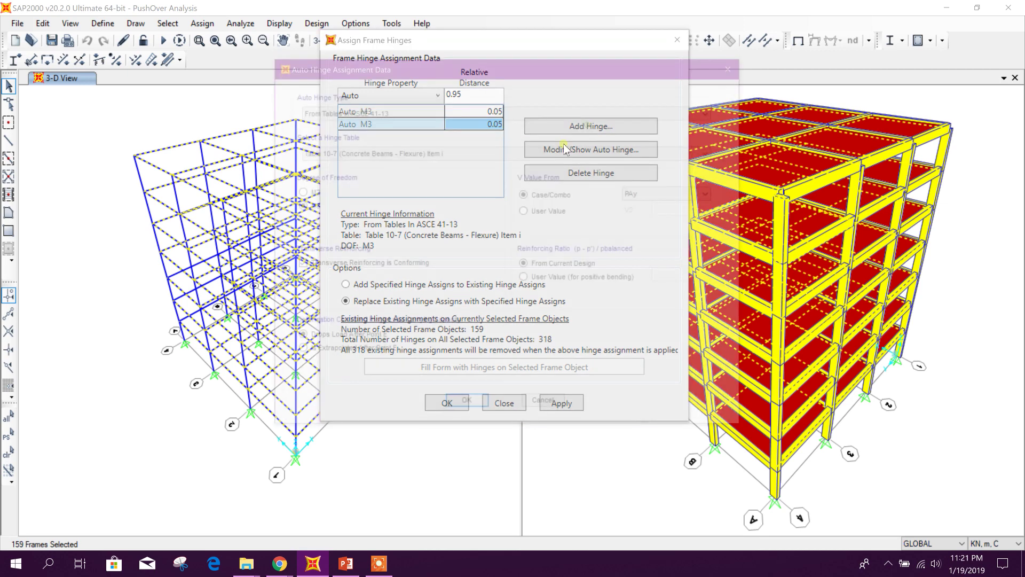
left_click(661, 196)
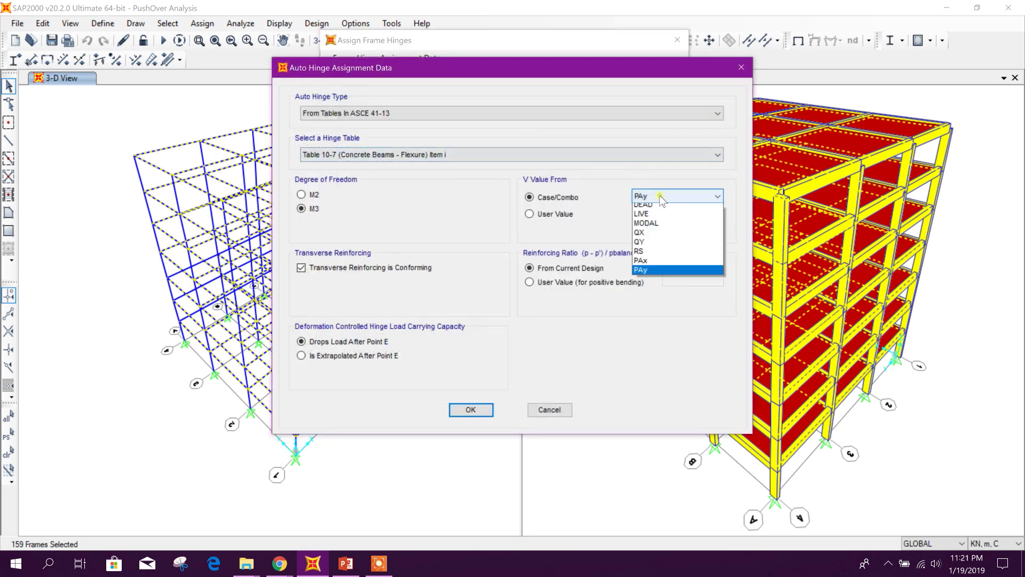
left_click(657, 269)
left_click(480, 411)
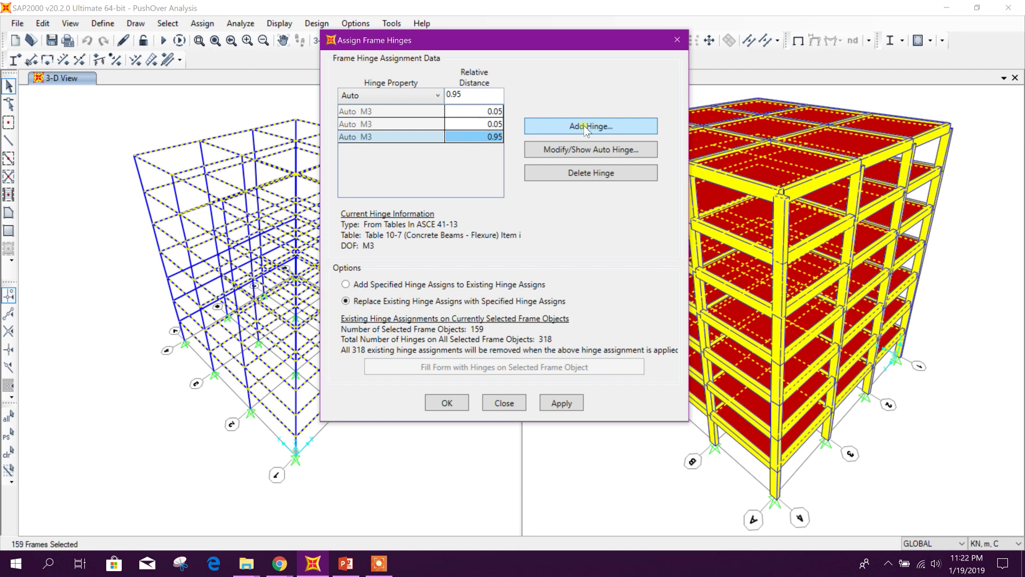
Add a PAy-based Auto M3 hinge at 0.95 and apply all four hinges to the beams.
left_click(587, 149)
left_click(670, 198)
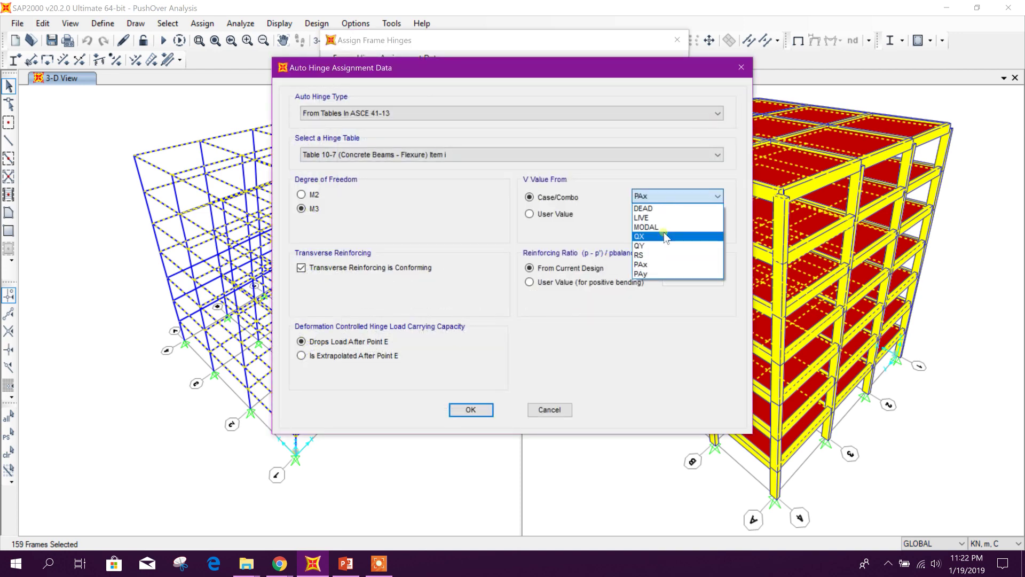
left_click(658, 272)
left_click(466, 410)
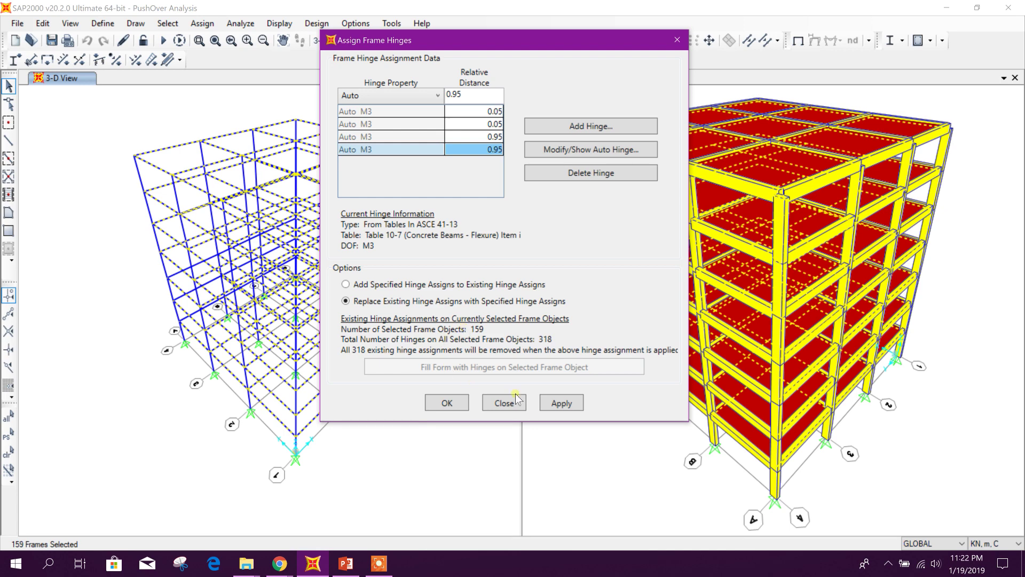
left_click(557, 404)
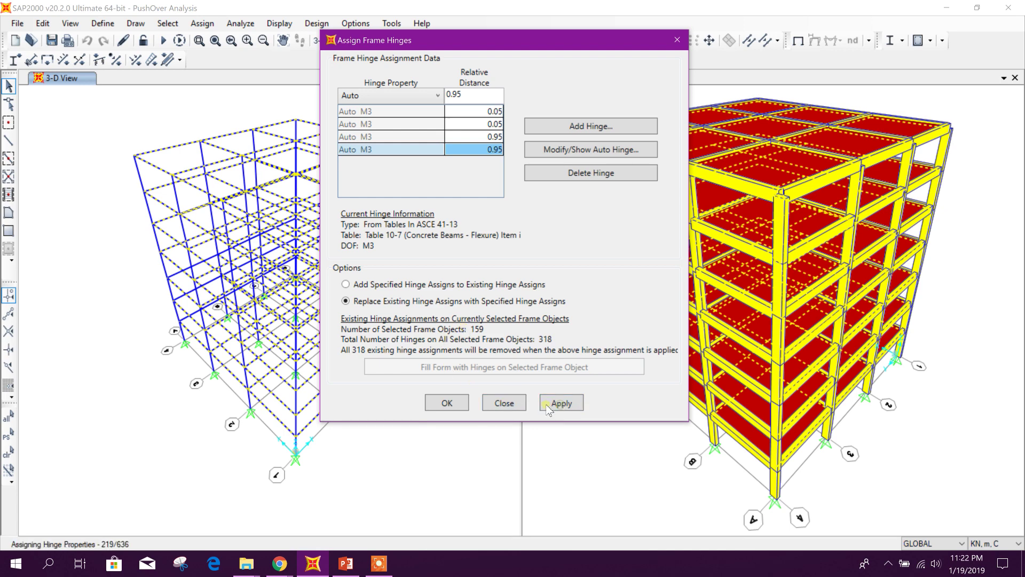
Close the hinge dialog and select all frames with the C30x60 section.
left_click(512, 405)
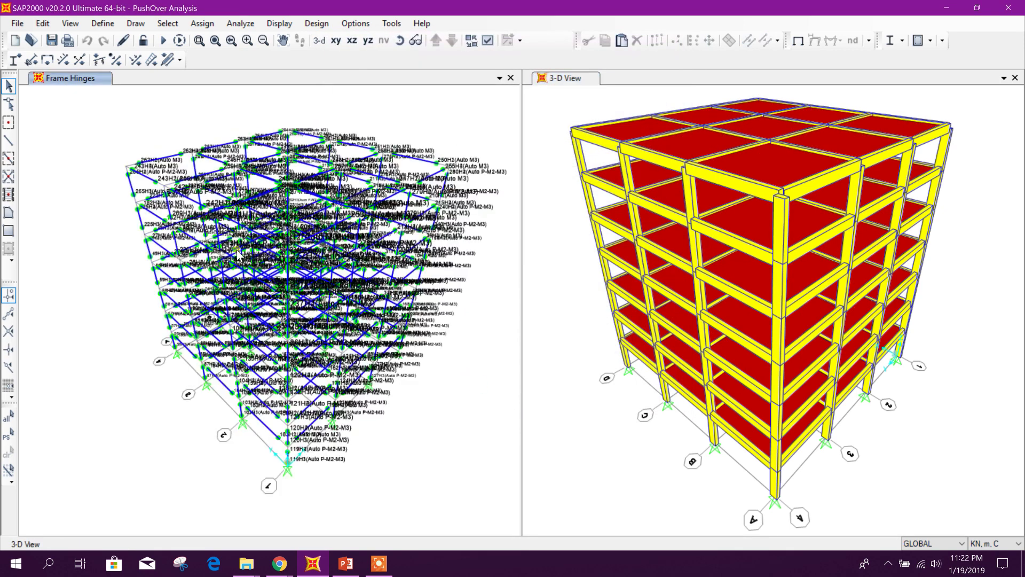
left_click(167, 23)
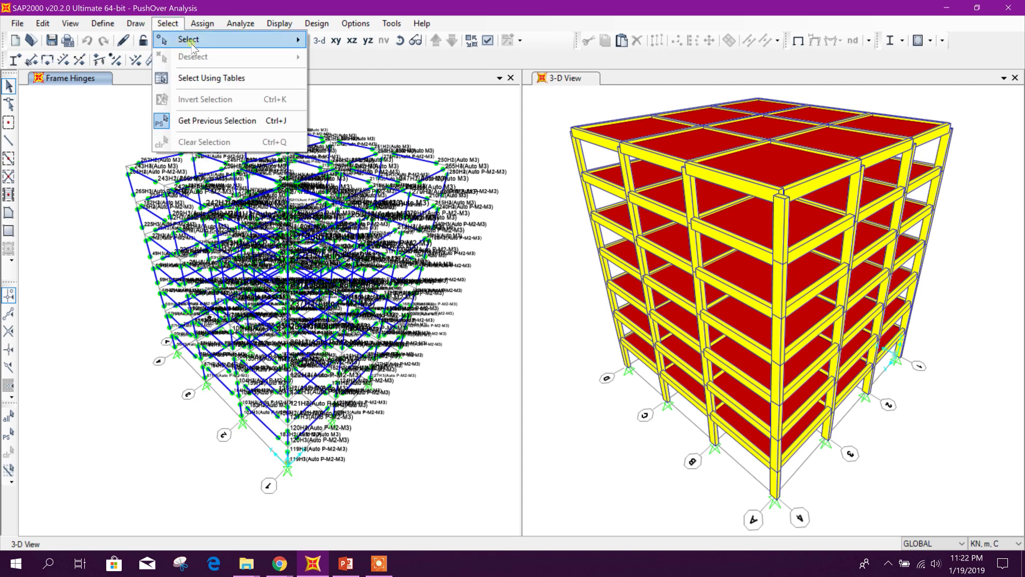
mouse_move(224, 40)
mouse_move(356, 160)
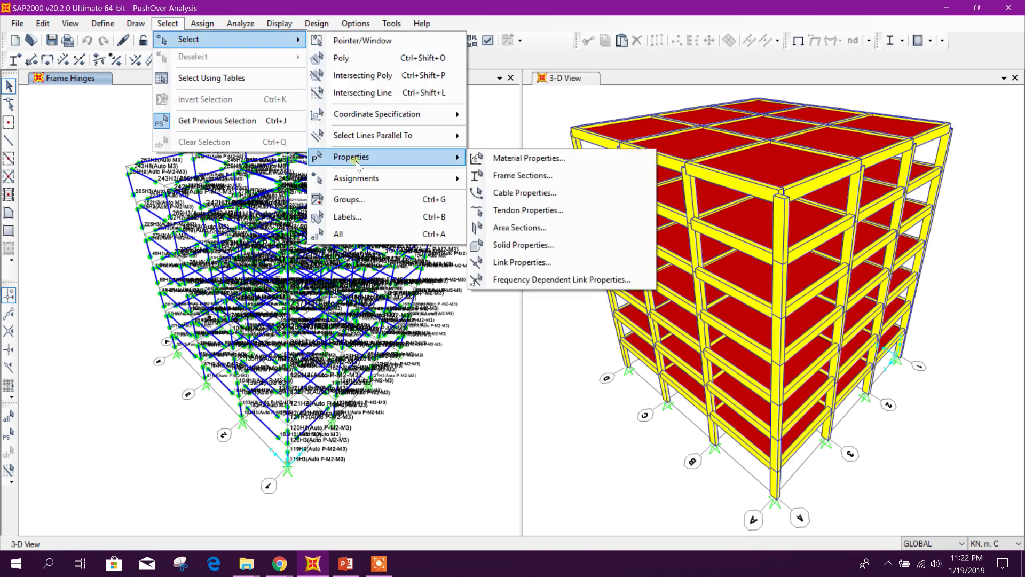
left_click(512, 171)
left_click(442, 211)
left_click(456, 416)
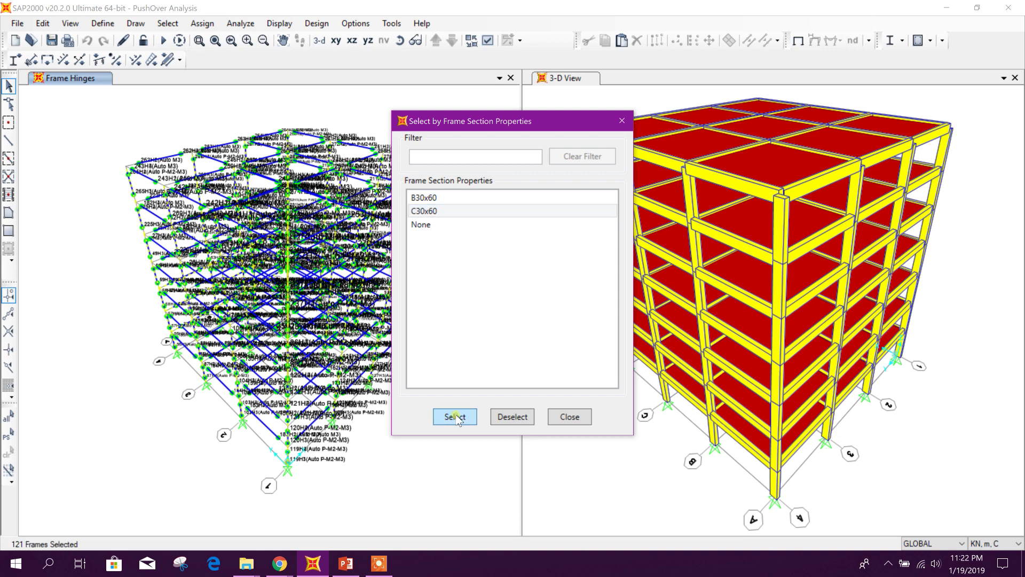
left_click(569, 416)
Bring up Assign Frame Hinges for the 121 selected columns.
left_click(202, 23)
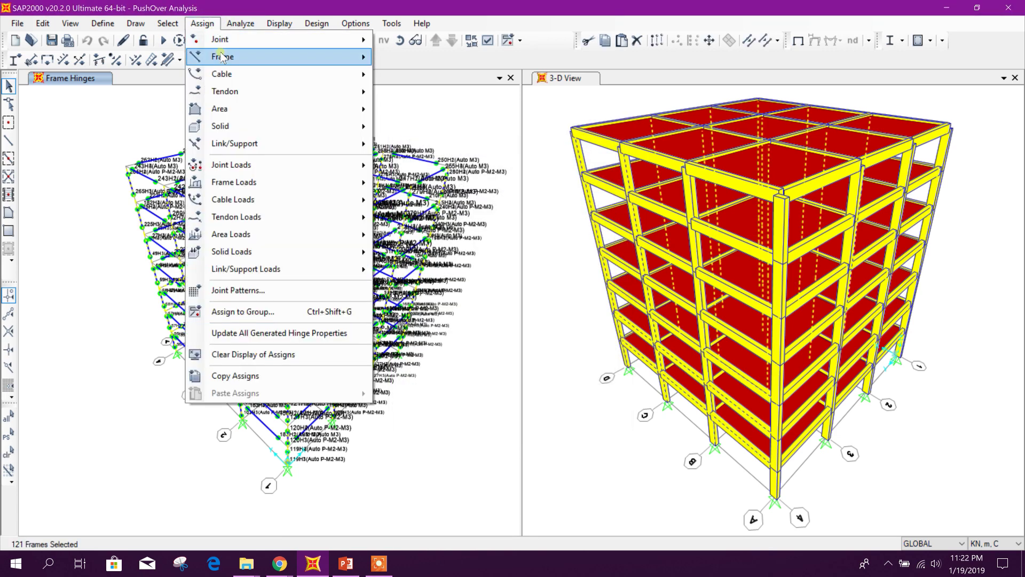
mouse_move(224, 57)
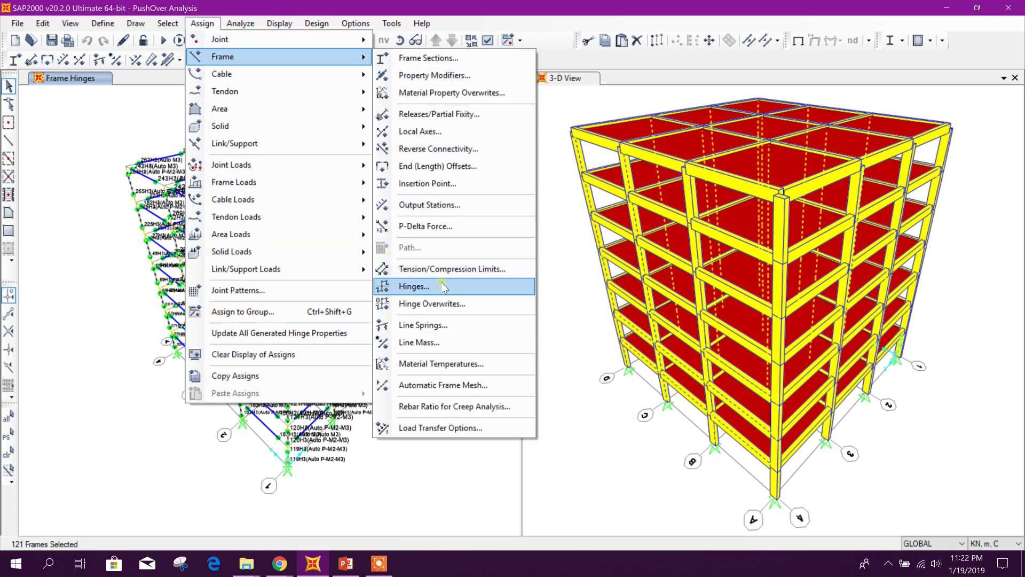
left_click(421, 286)
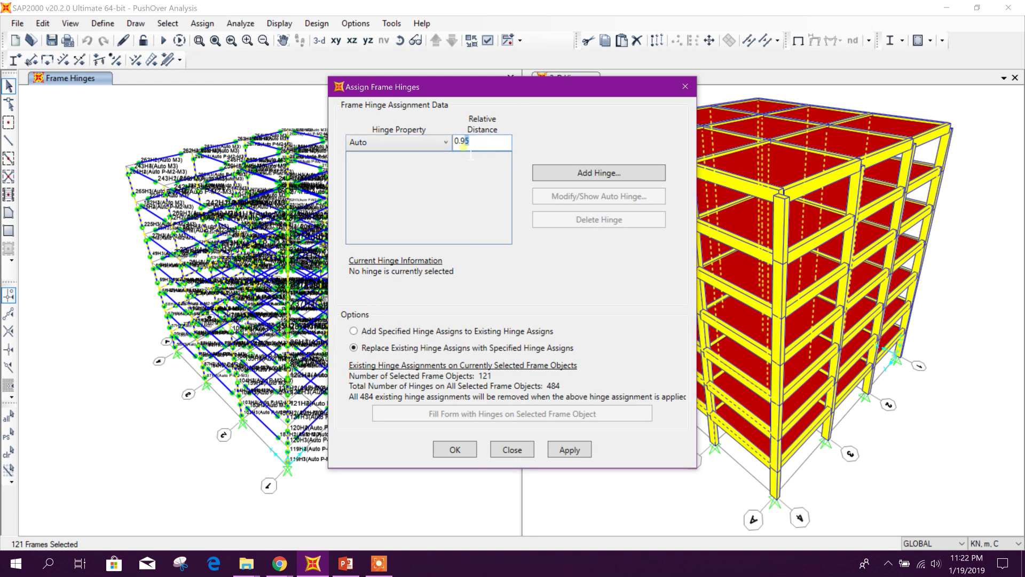
Add two Auto P-M2-M3 column hinges at 0.05 from Table 10-8, using PAx and PAy.
left_click(584, 175)
left_click(451, 154)
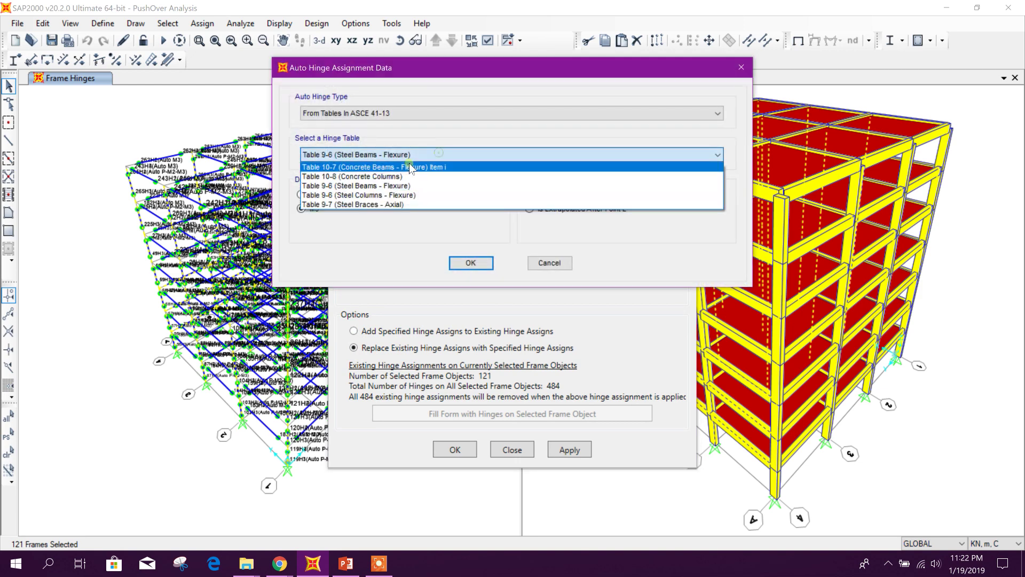
left_click(388, 180)
left_click(369, 222)
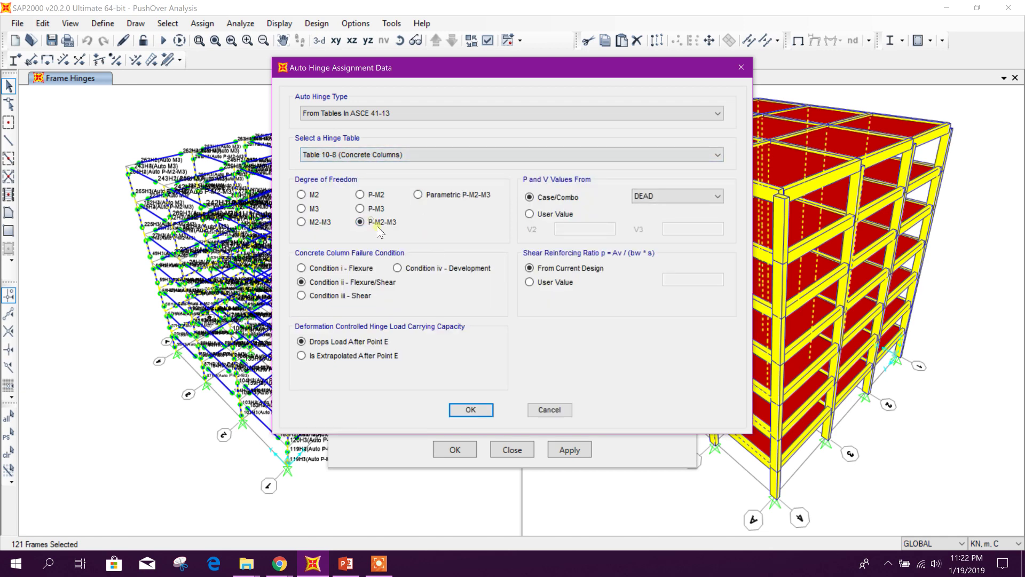
left_click(665, 199)
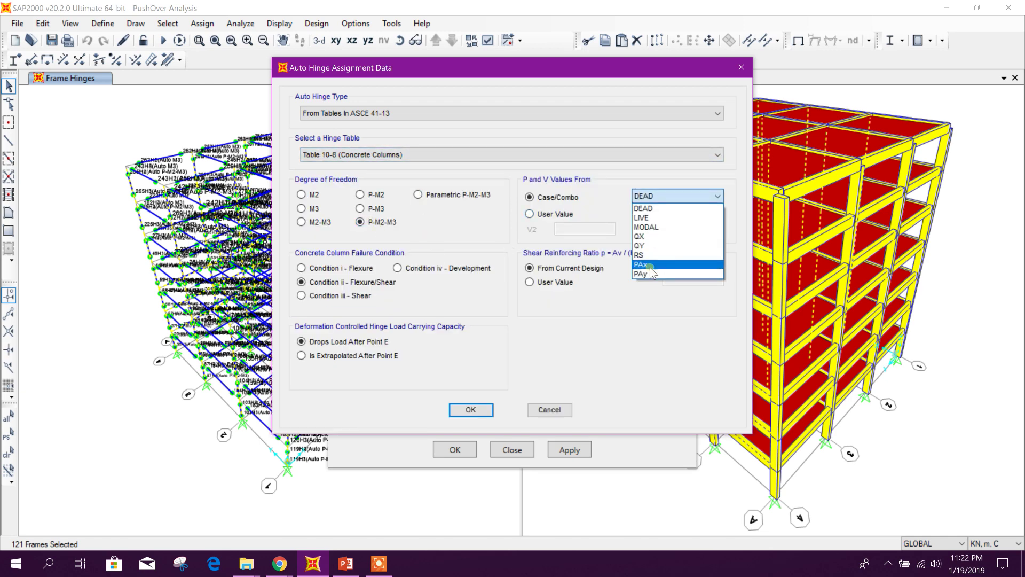
left_click(652, 268)
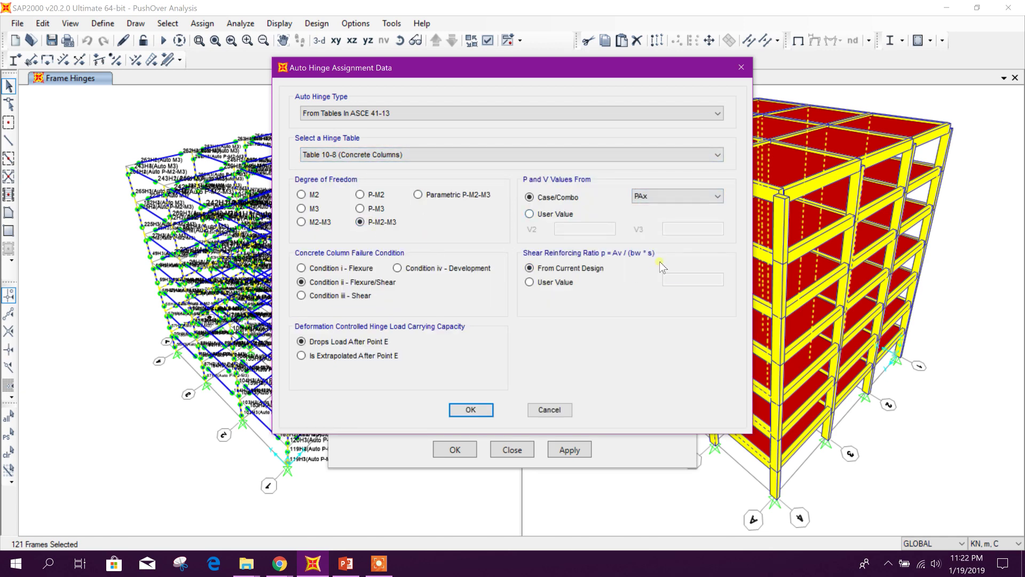
left_click(470, 409)
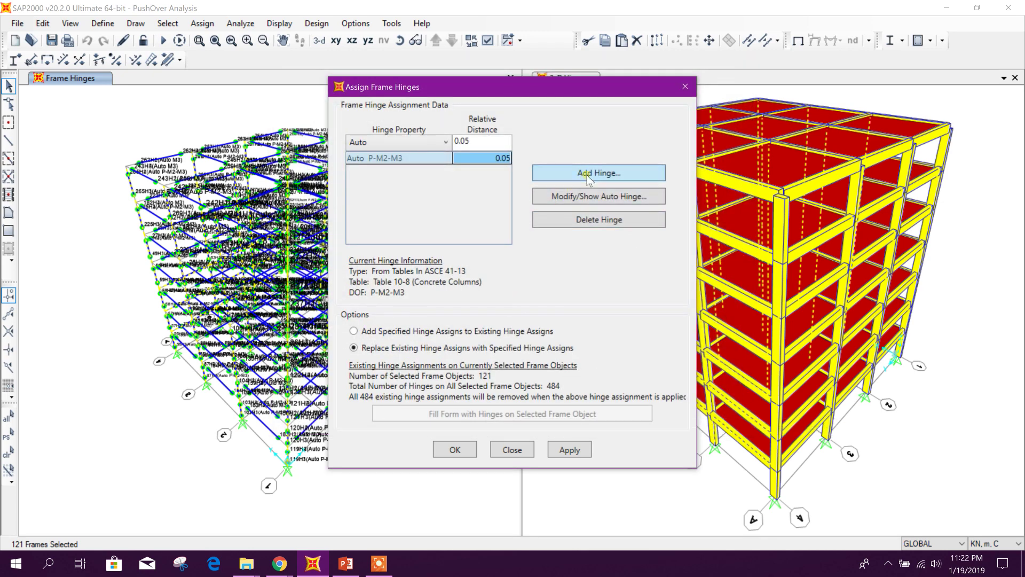
left_click(585, 193)
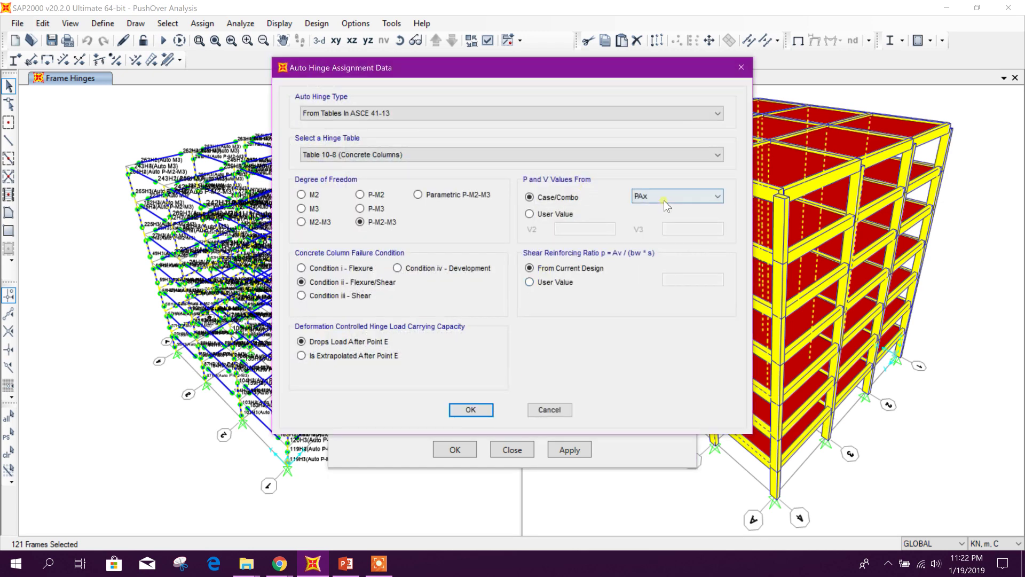
left_click(694, 196)
left_click(654, 276)
left_click(469, 410)
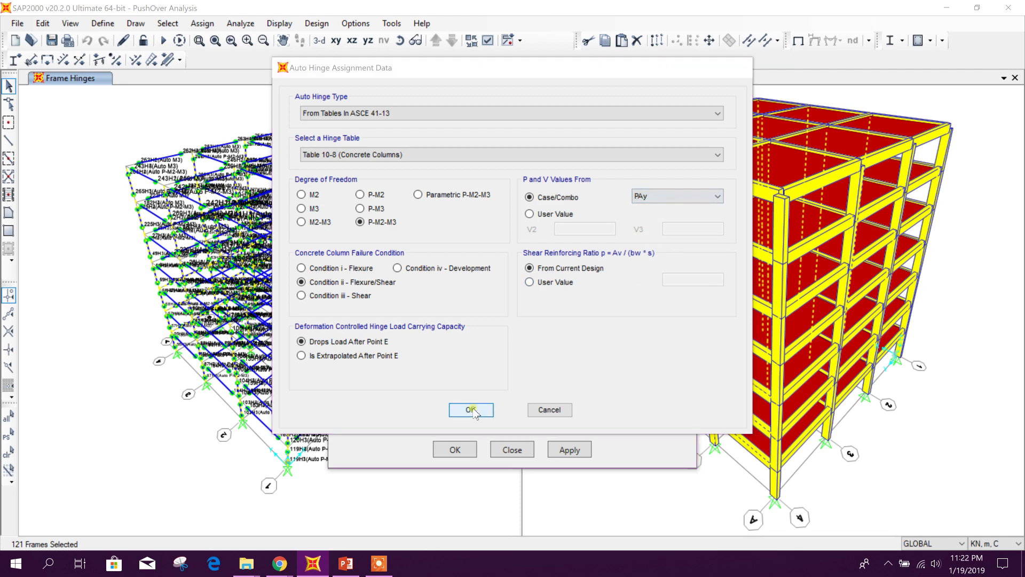
Change the relative distance to 0.95 and add a PAx-based P-M2-M3 column hinge.
left_click(621, 175)
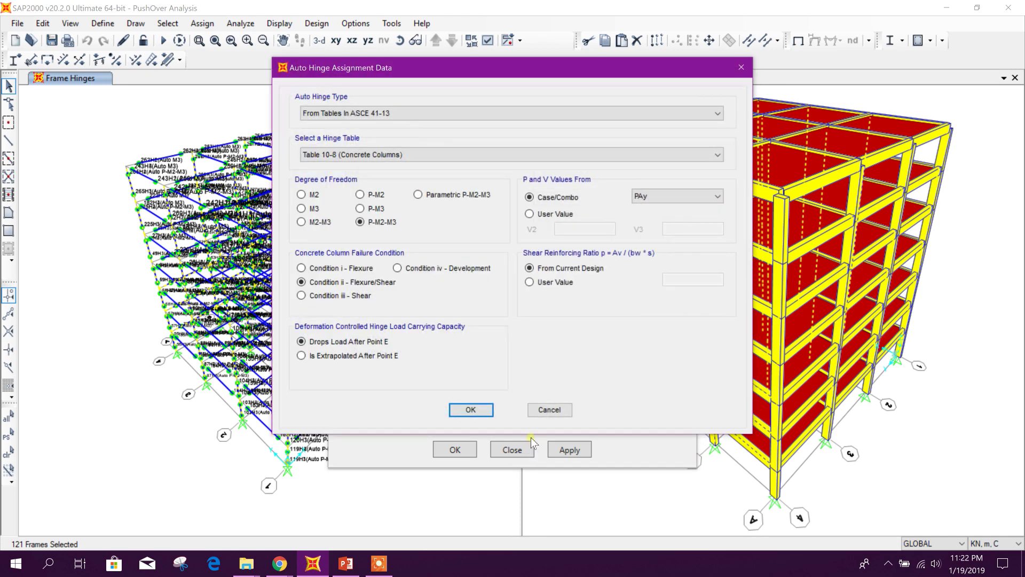
left_click(468, 401)
double_click(461, 141)
left_click(469, 141)
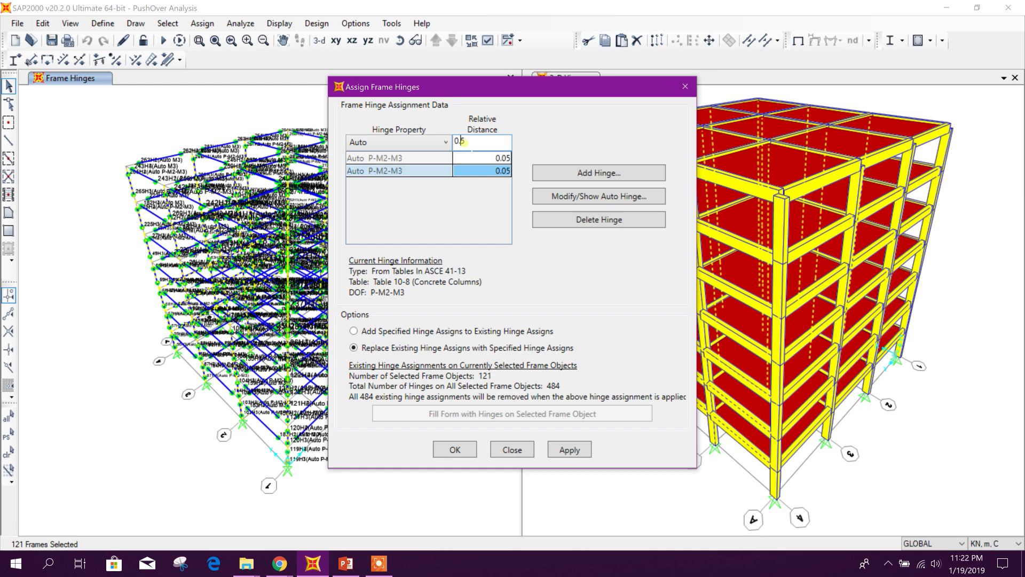
left_click(578, 176)
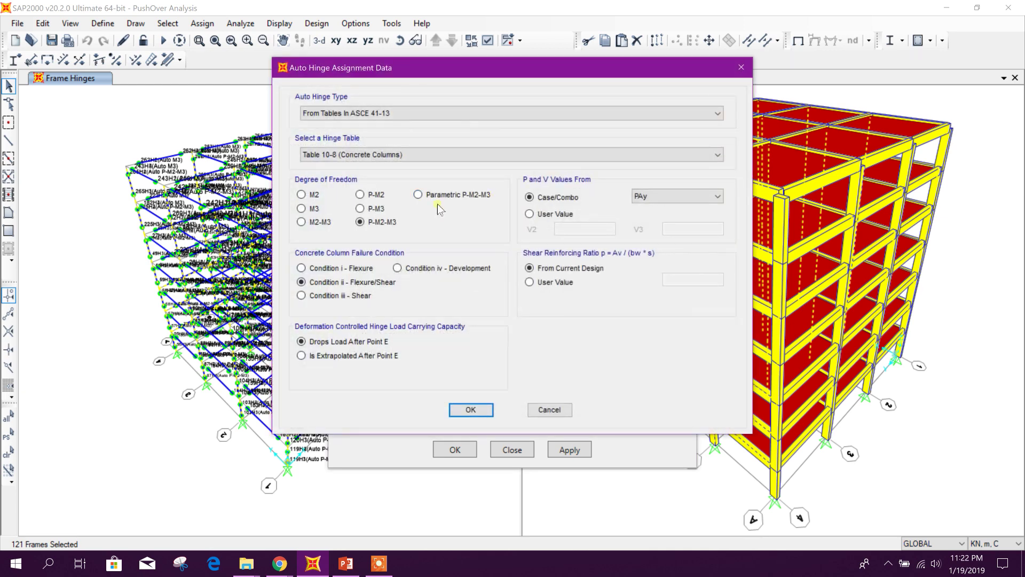
left_click(694, 196)
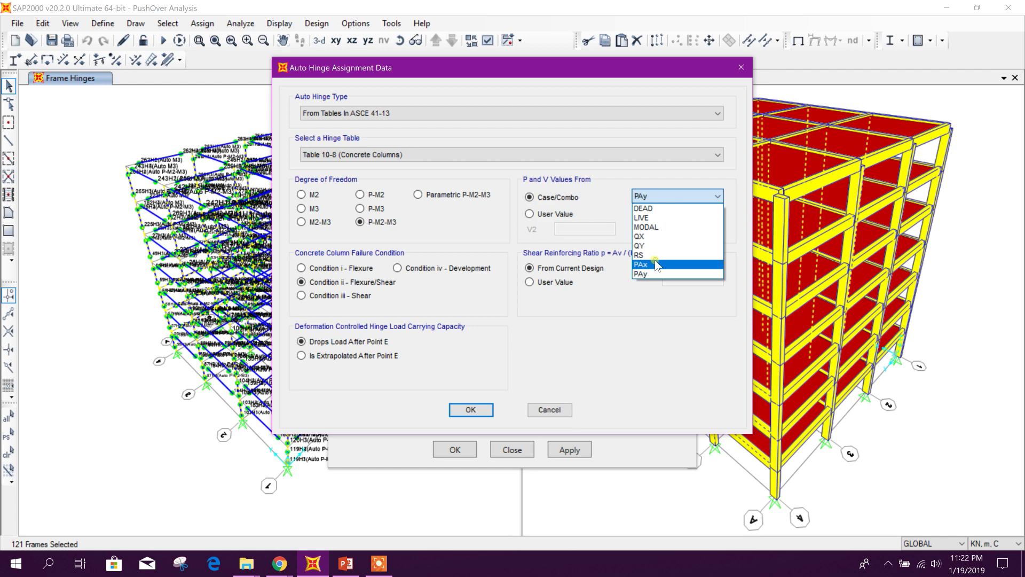
left_click(657, 265)
left_click(477, 417)
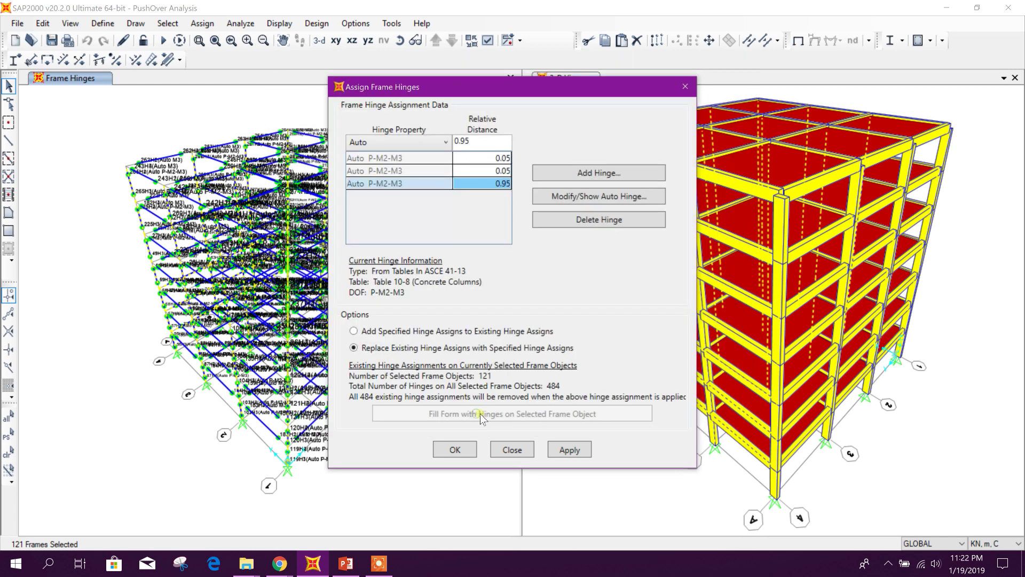
Add a PAy-based column hinge at 0.95, apply and close, then return to PowerPoint.
left_click(584, 176)
left_click(661, 197)
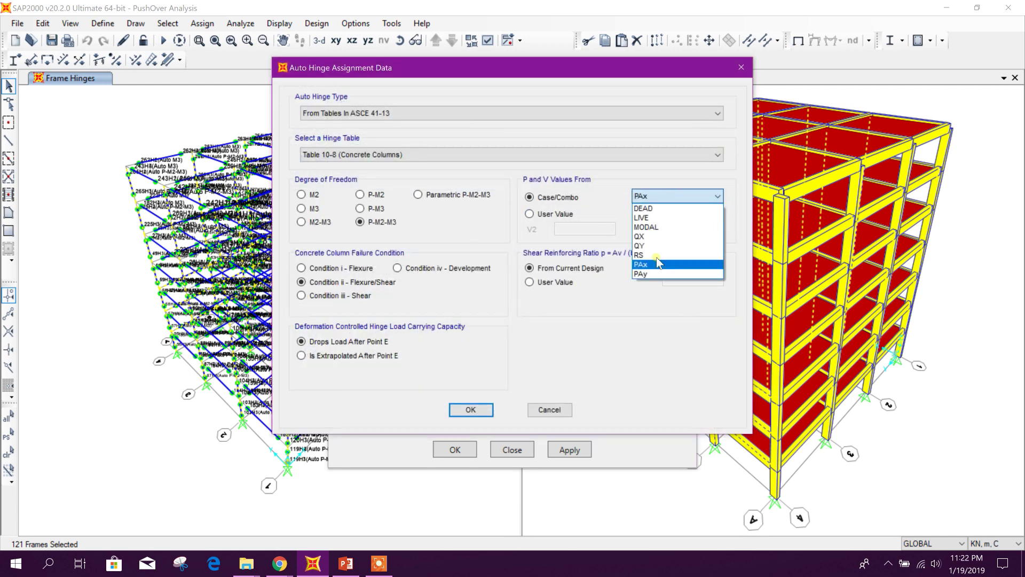
left_click(657, 273)
left_click(470, 409)
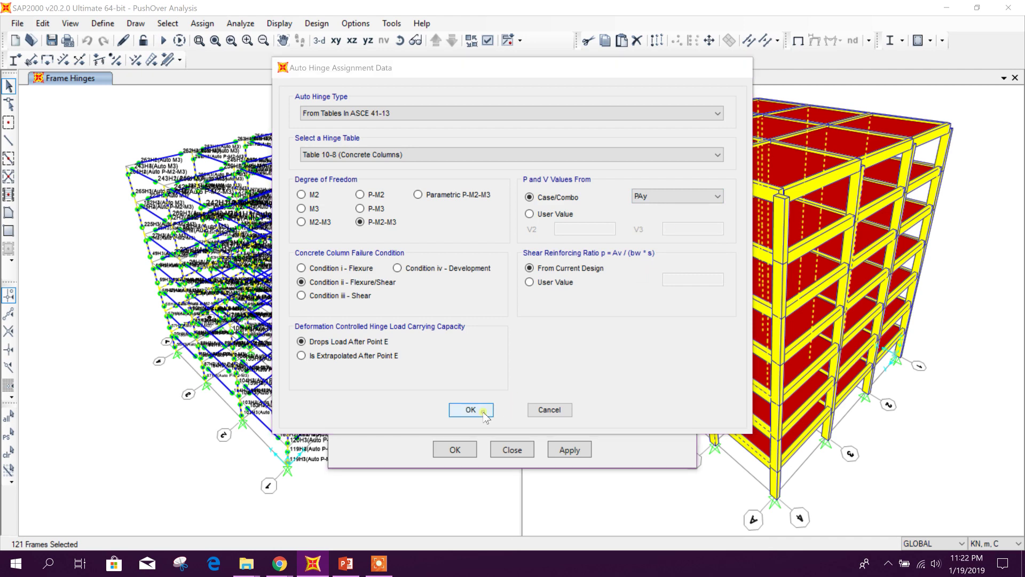
left_click(579, 450)
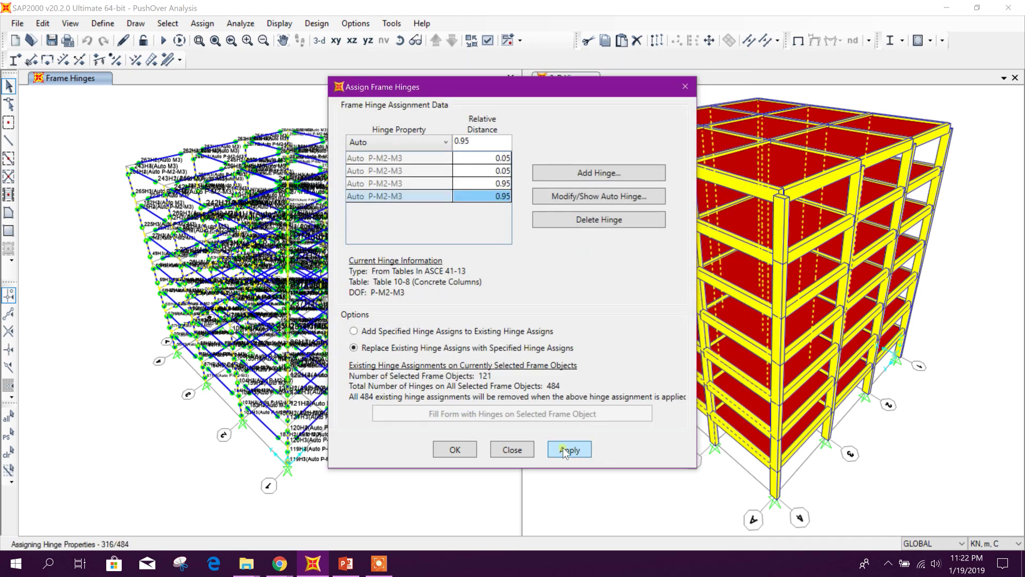
left_click(511, 450)
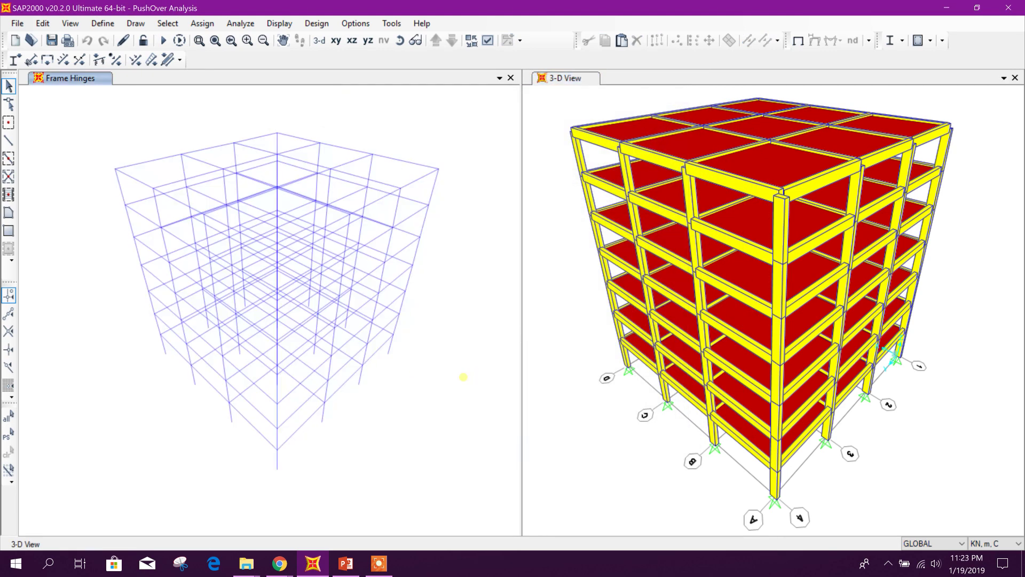
left_click(346, 564)
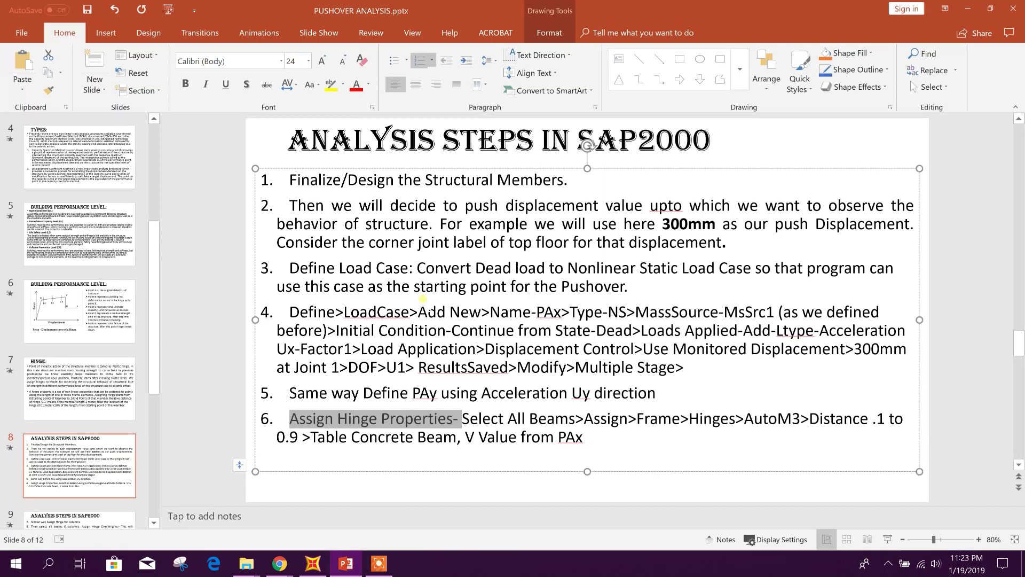
Highlight 'Then select all beams', 'Assign Hinge OverWrights' and 'discretize the members' in step 8.
scroll(602, 298, "down", 2)
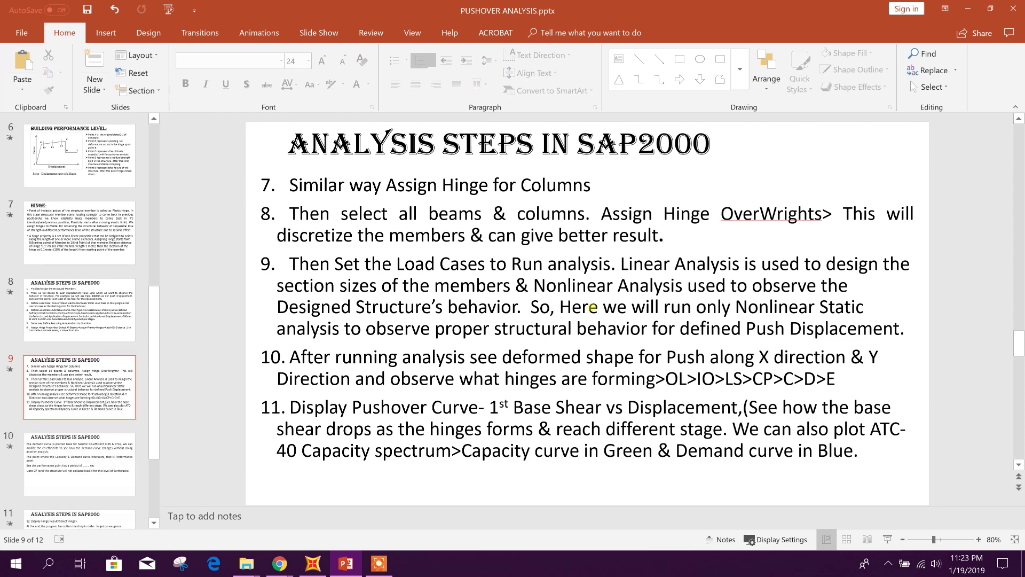
left_click(546, 248)
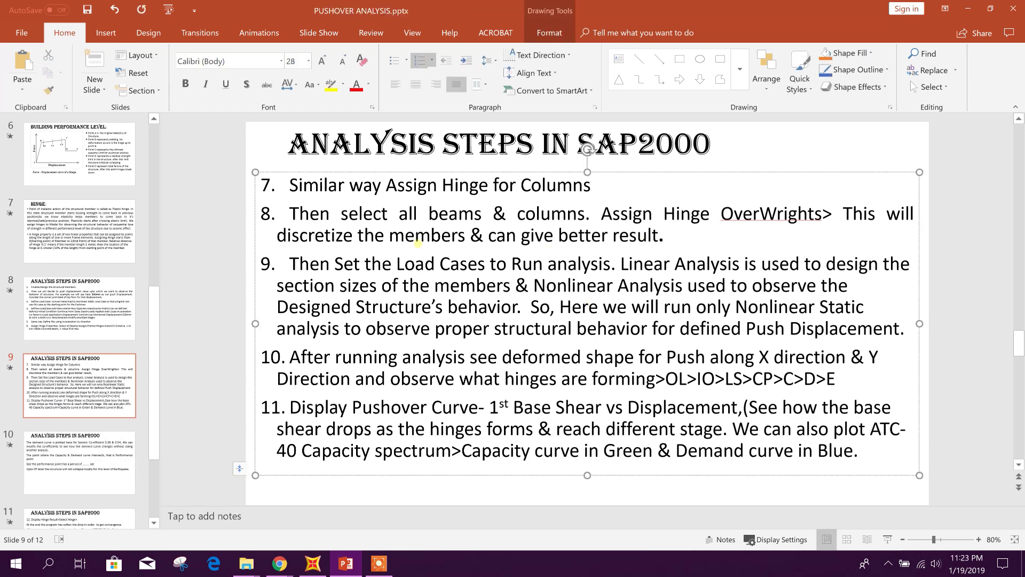
left_click_drag(289, 214, 484, 217)
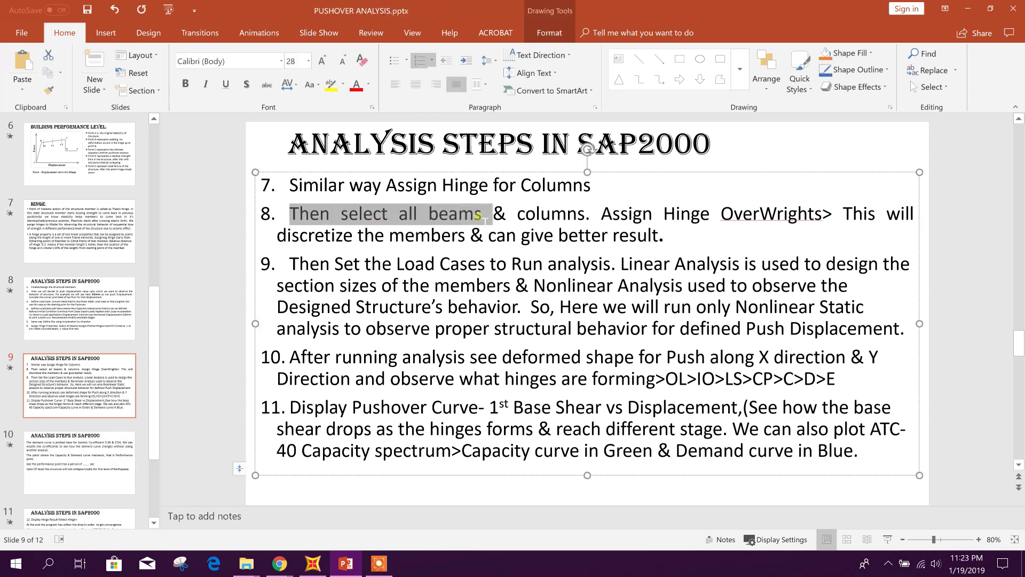
left_click_drag(601, 214, 788, 214)
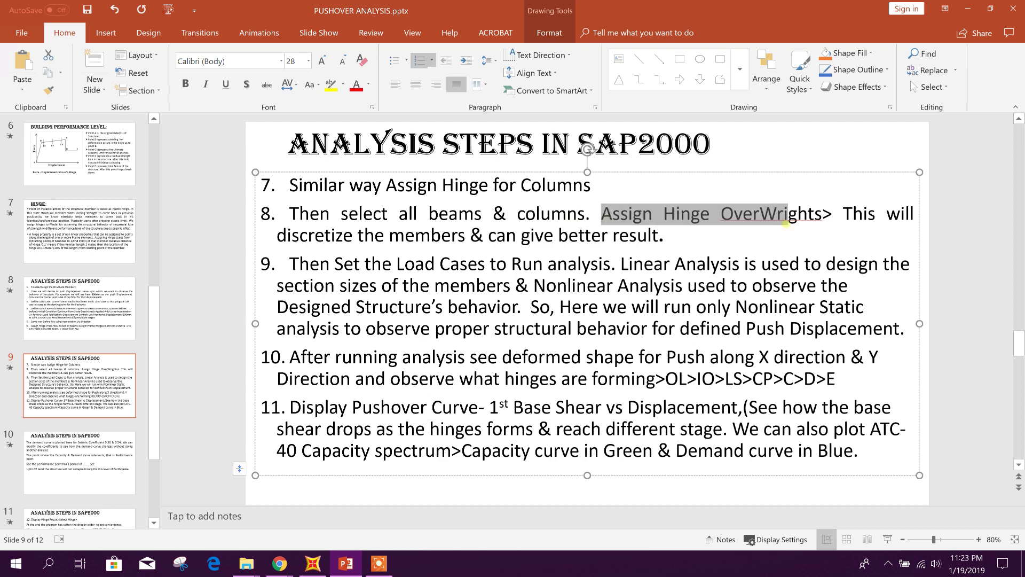
left_click(862, 216)
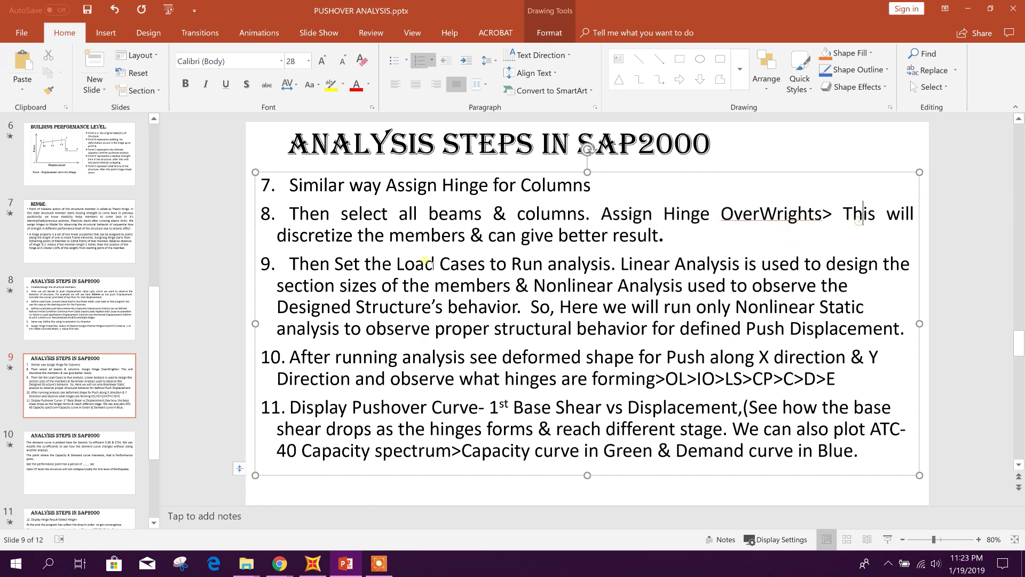
left_click_drag(354, 236, 476, 236)
left_click(554, 238)
Back in SAP2000, select all frames with the B30x60 and C30x60 sections.
left_click(313, 563)
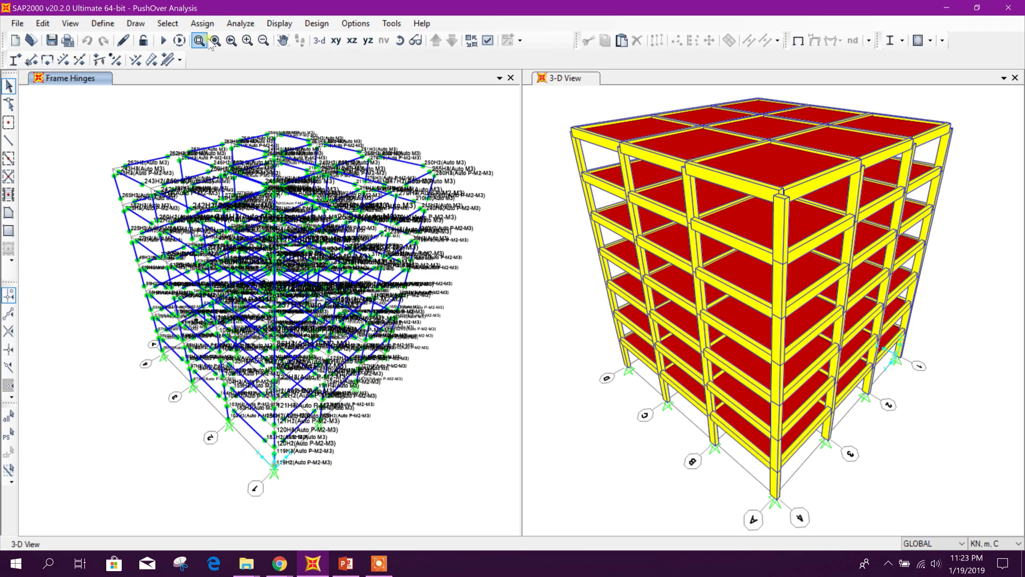
left_click(169, 24)
mouse_move(177, 40)
mouse_move(384, 156)
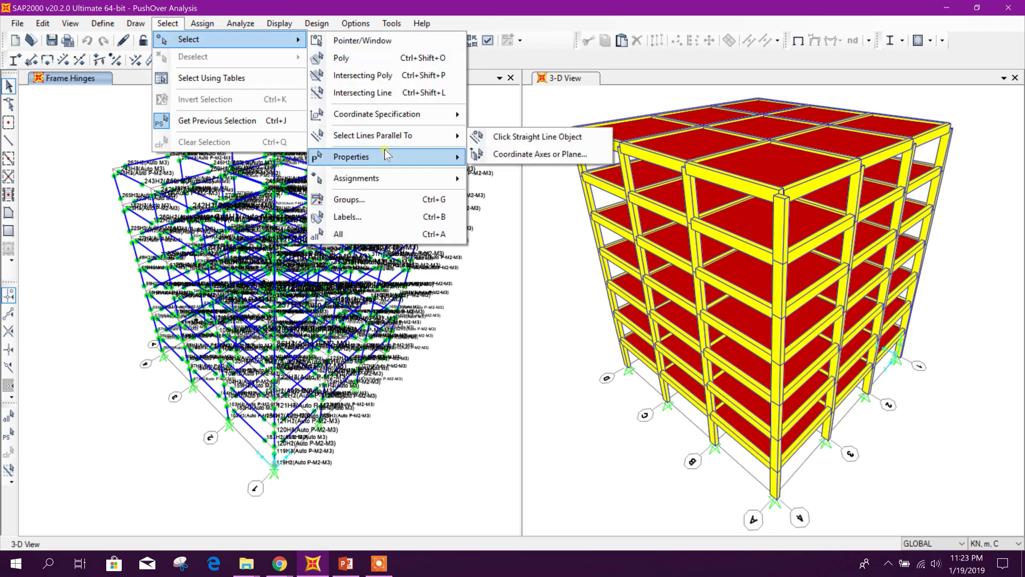
left_click(522, 176)
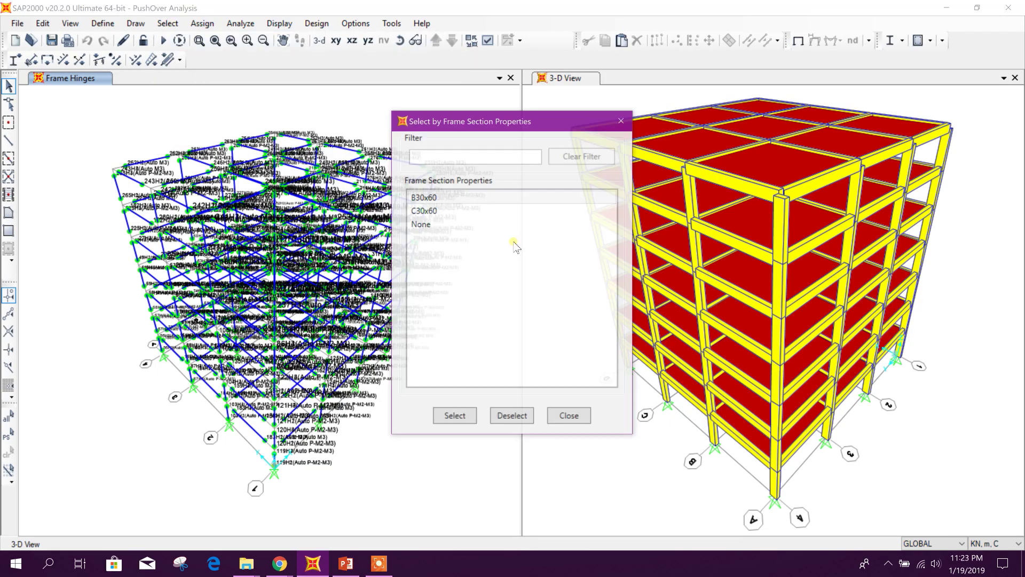
left_click(453, 199)
left_click(451, 213, "ctrl")
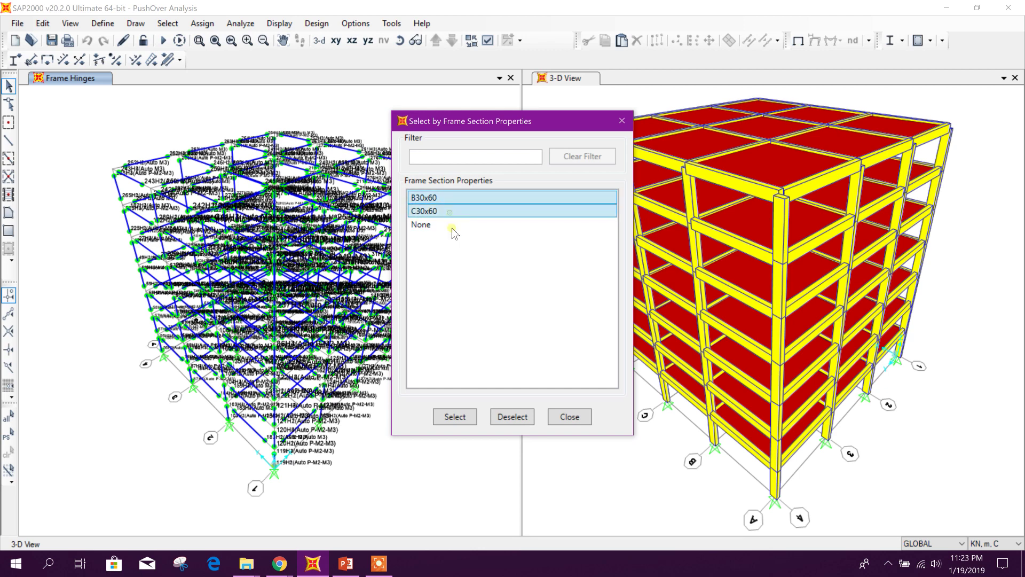
left_click(455, 416)
left_click(569, 417)
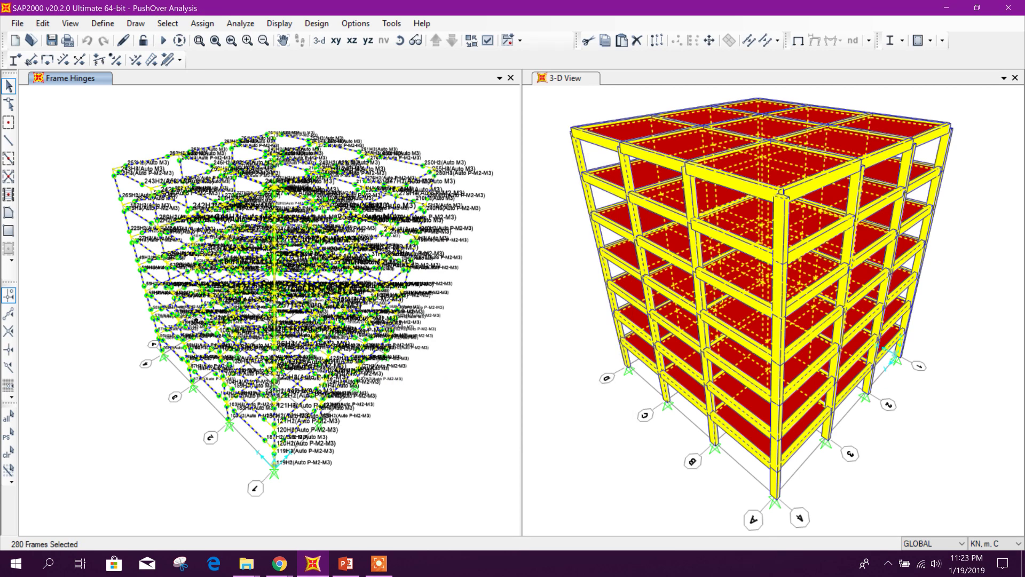
Apply hinge overwrites with auto subdivision at 0.02 relative length, then return to PowerPoint.
left_click(209, 26)
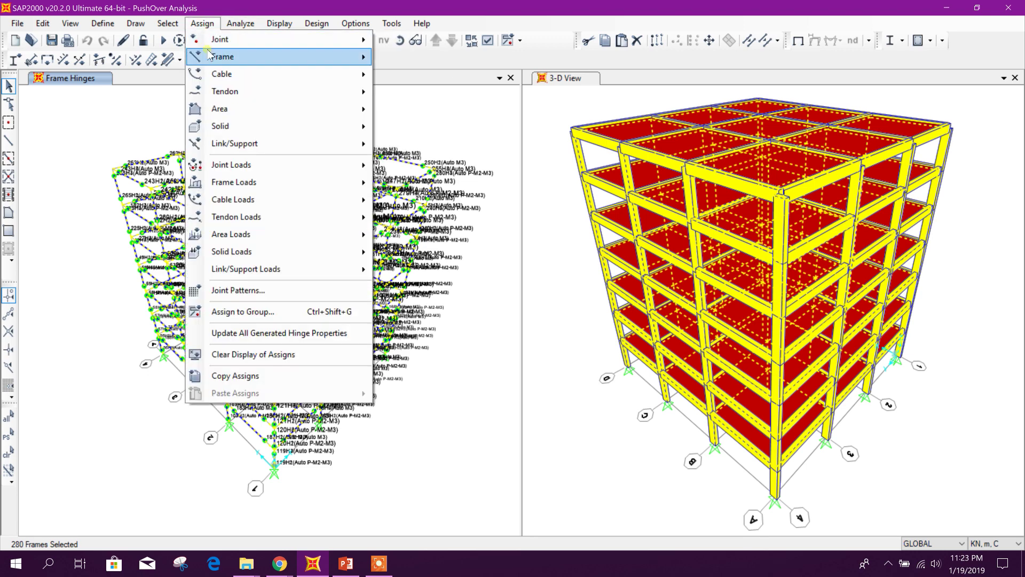
mouse_move(216, 58)
left_click(451, 303)
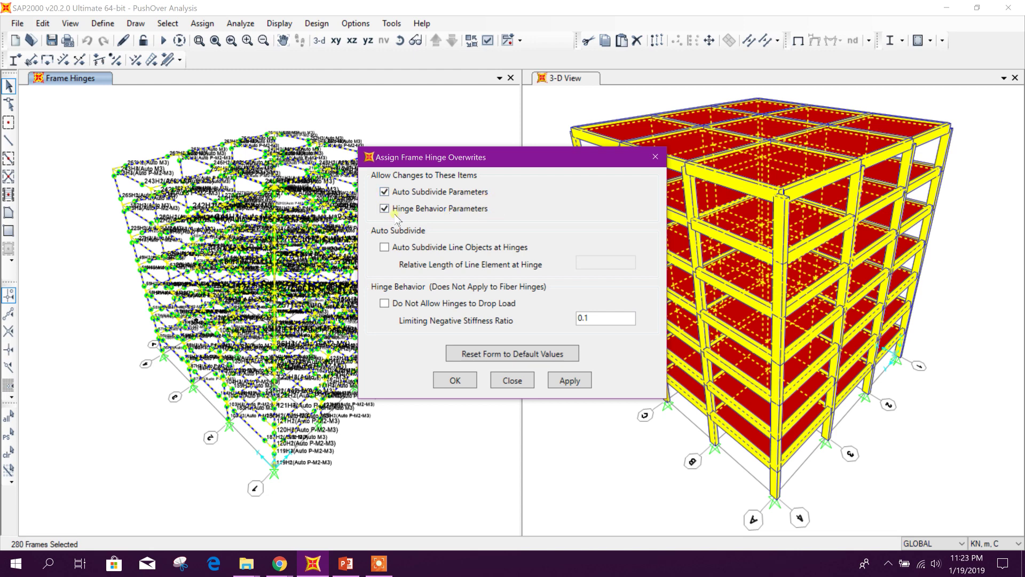
left_click(452, 247)
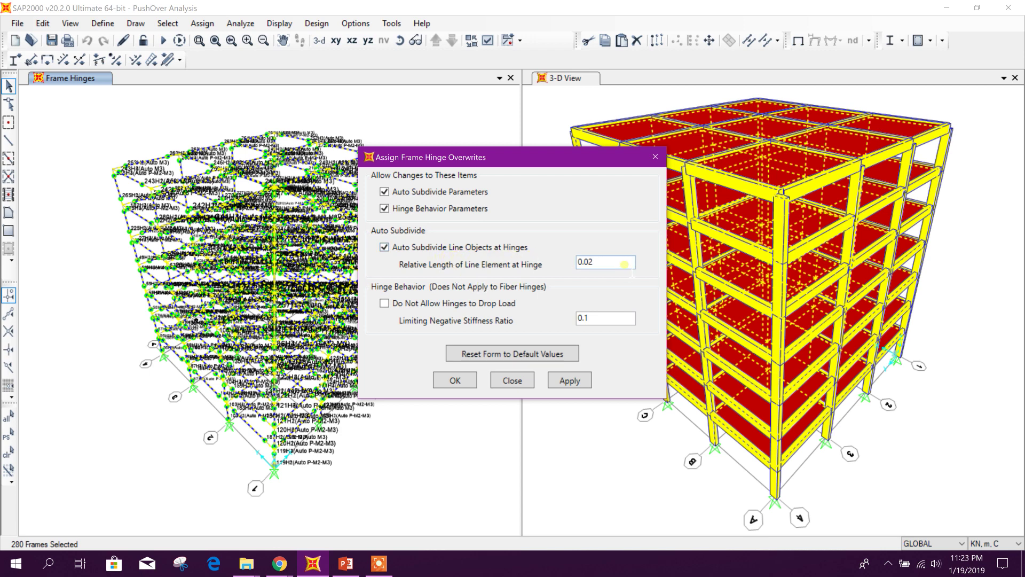
left_click(570, 381)
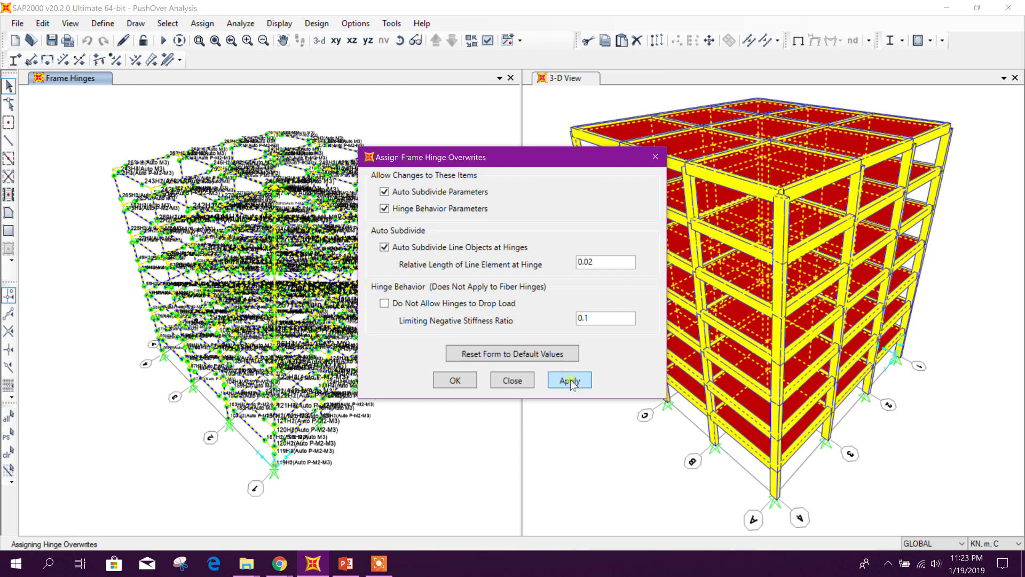
left_click(504, 380)
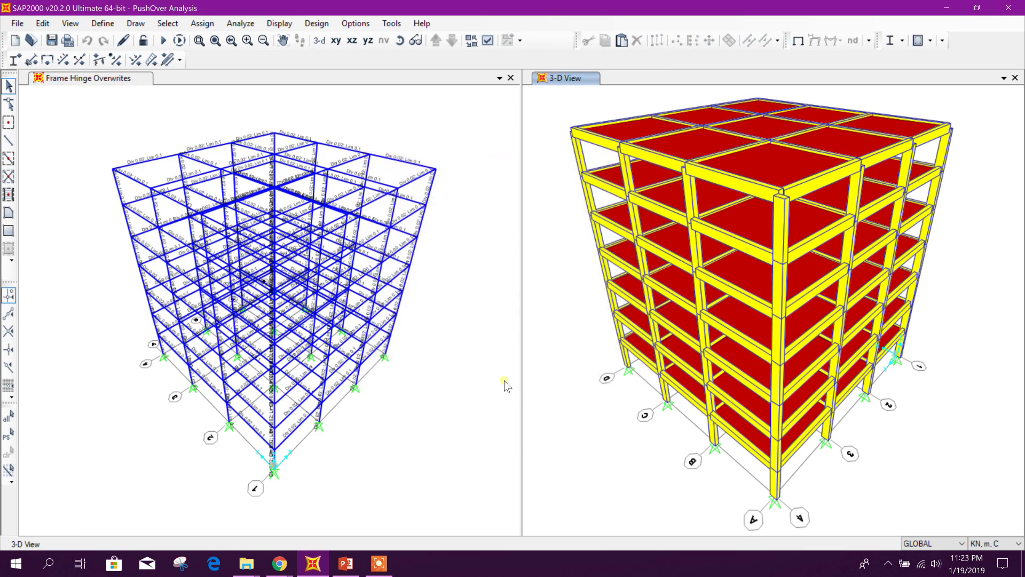
left_click(450, 336)
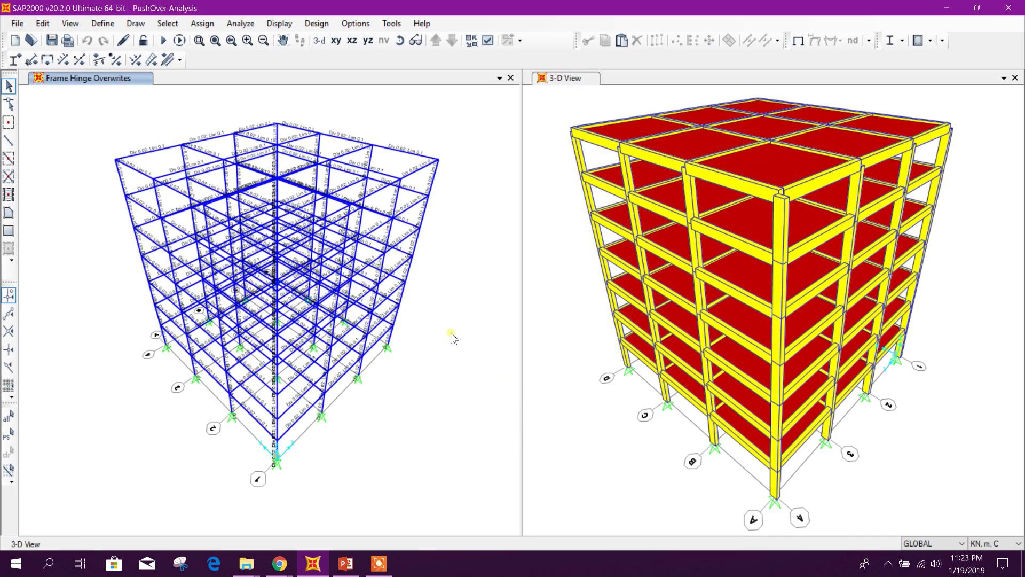
left_click(345, 563)
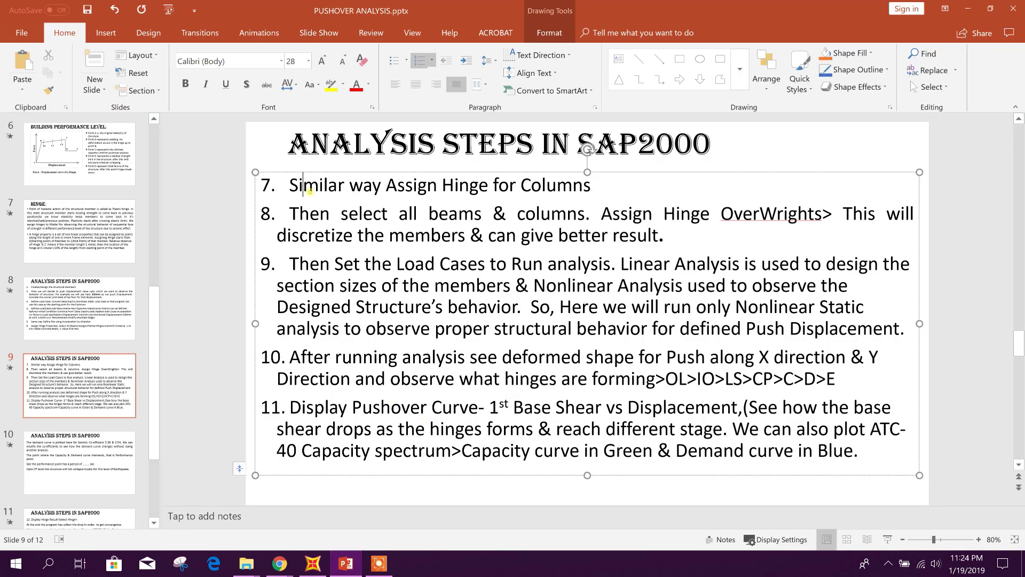
Walk through the step 8 discretization and step 9 analysis notes on slide 9, then return to SAP2000.
left_click(290, 231)
left_click(429, 266)
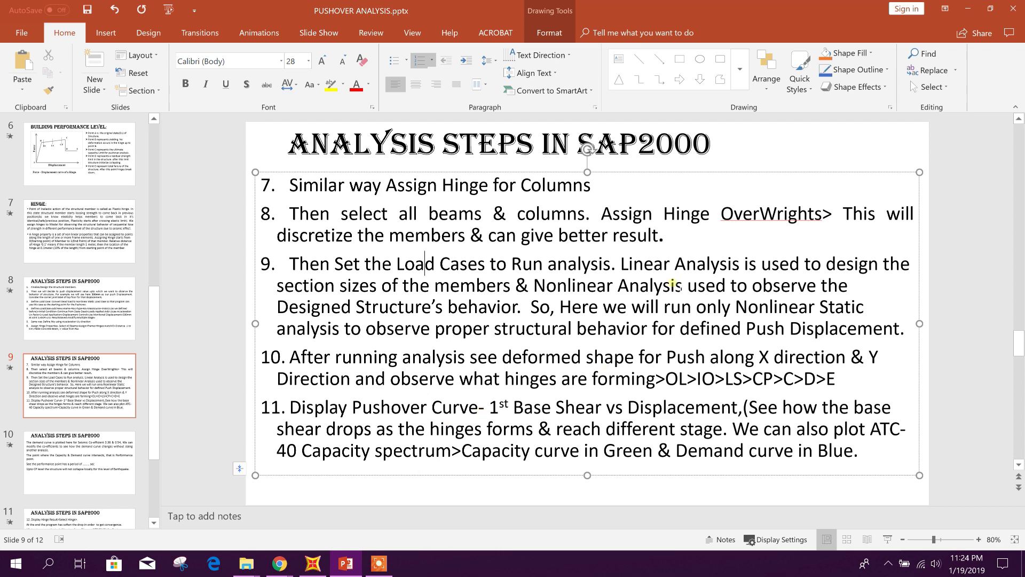
left_click(662, 269)
left_click(354, 307)
left_click(550, 314)
left_click(652, 330)
left_click(315, 560)
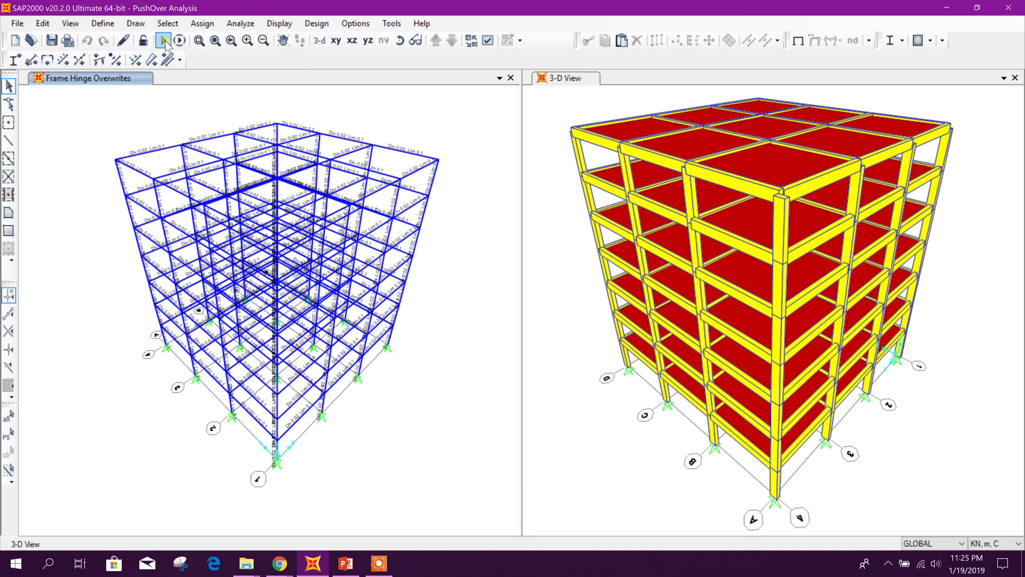
Set LIVE, MODAL, QX, QY and RS not to run, leaving DEAD, PAx and PAy.
left_click(163, 41)
left_click_drag(438, 171, 423, 123)
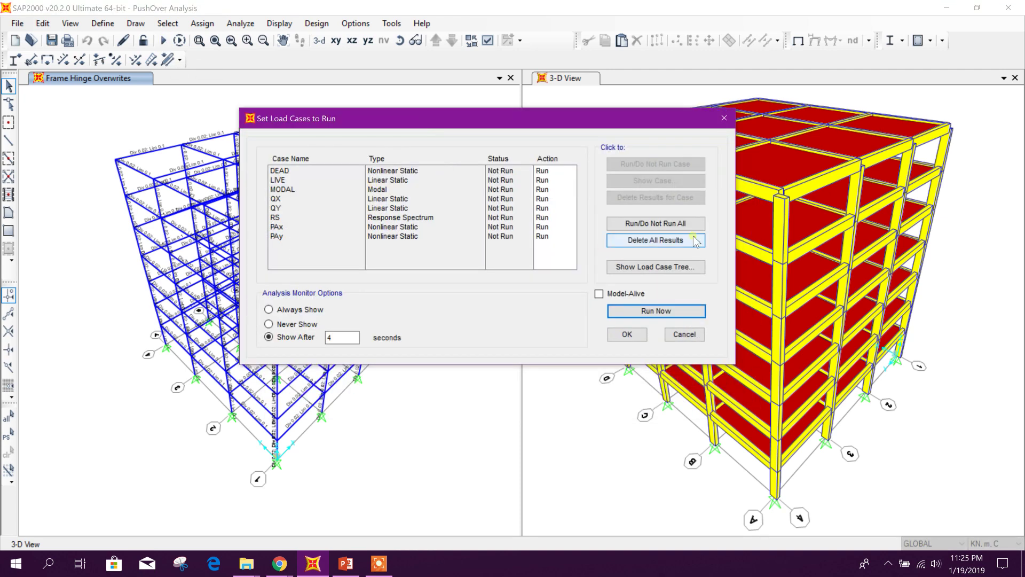
left_click(355, 171)
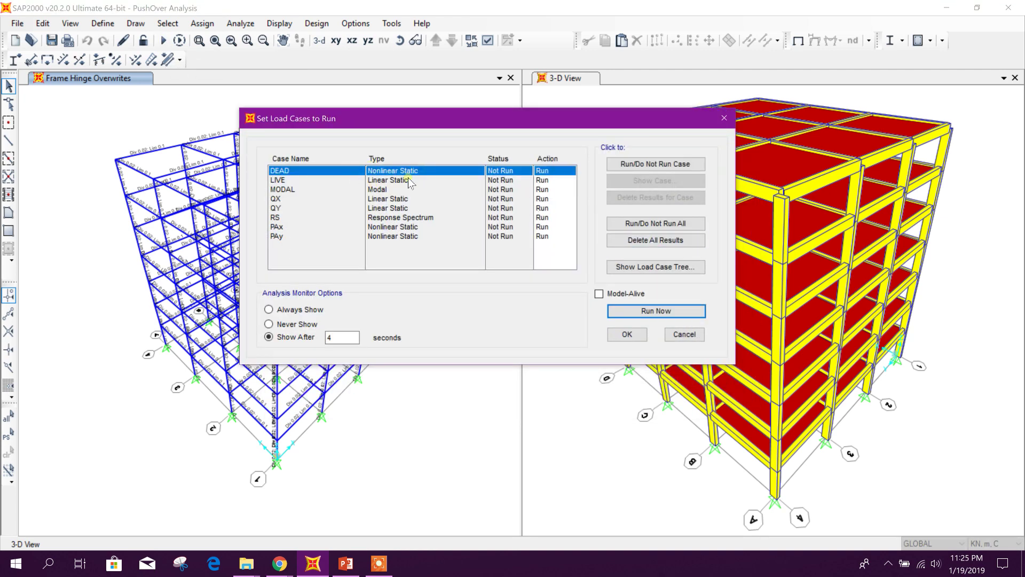
left_click(531, 180)
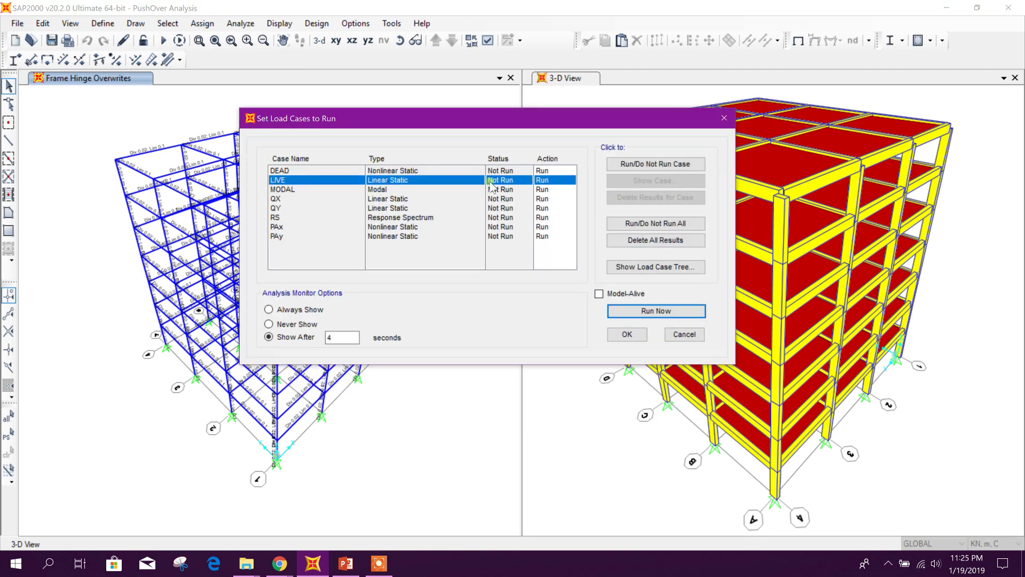
left_click(658, 164)
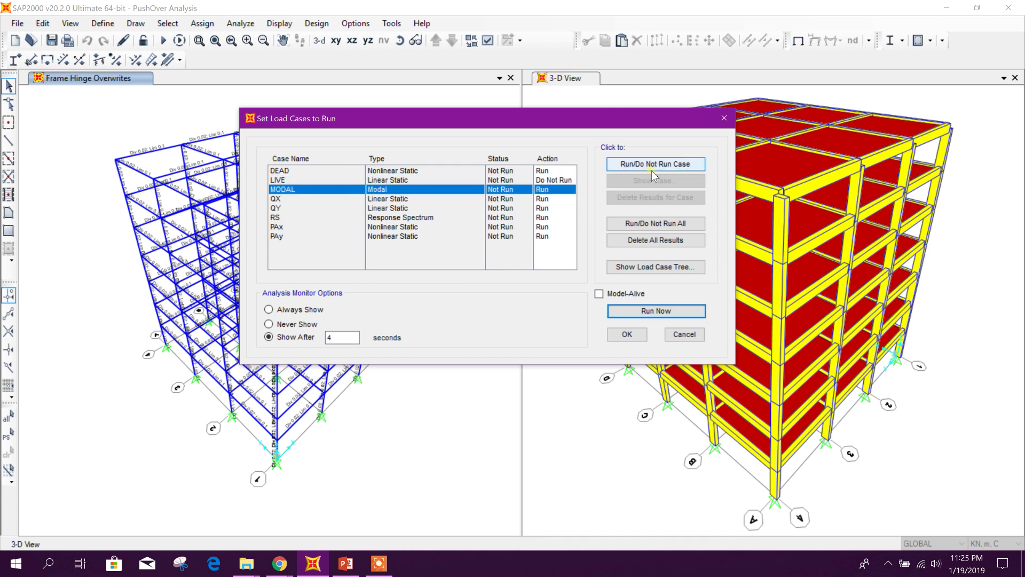
left_click(653, 166)
left_click(410, 198)
left_click(655, 164)
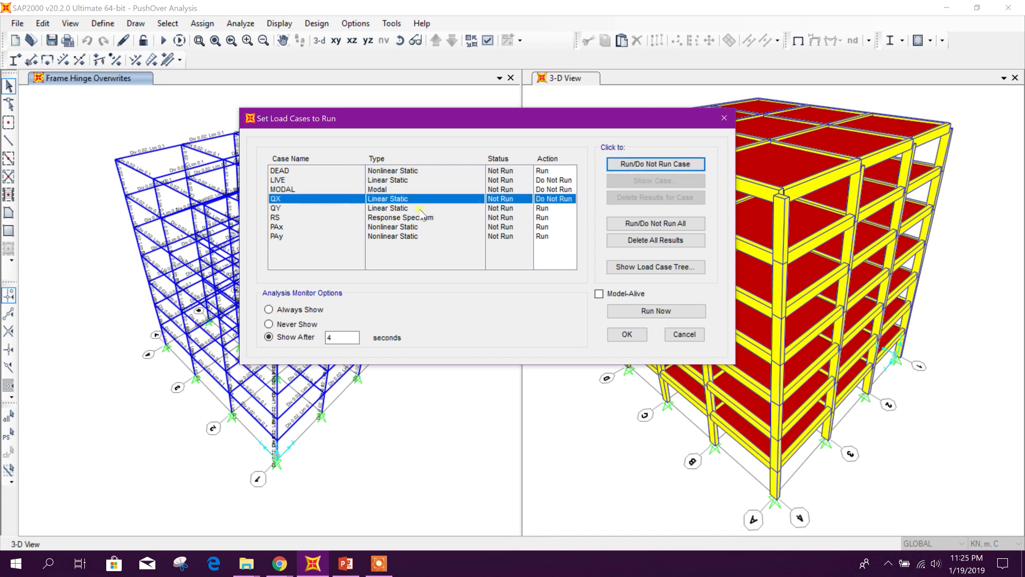
left_click(419, 208)
left_click(665, 166)
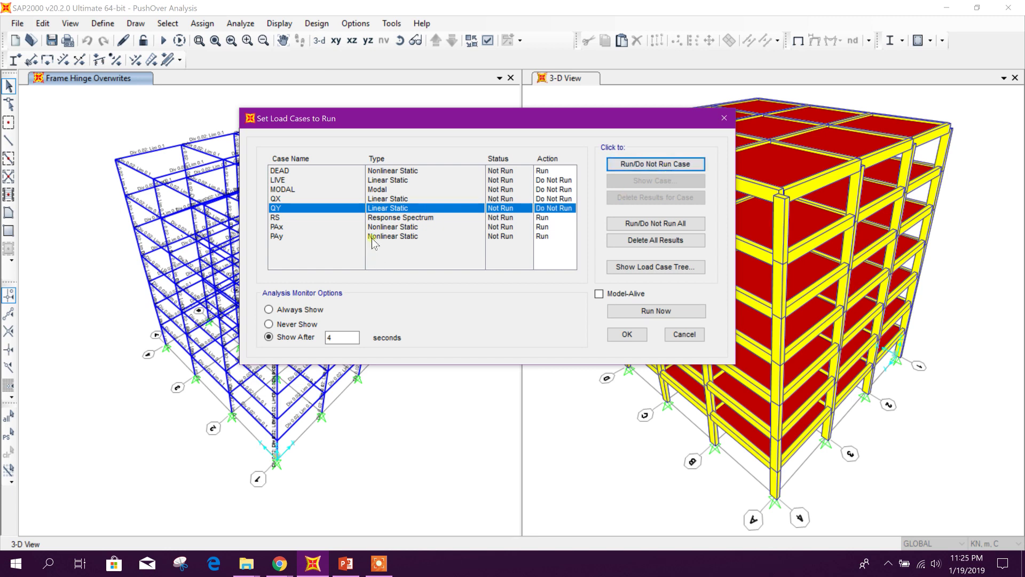
left_click(371, 218)
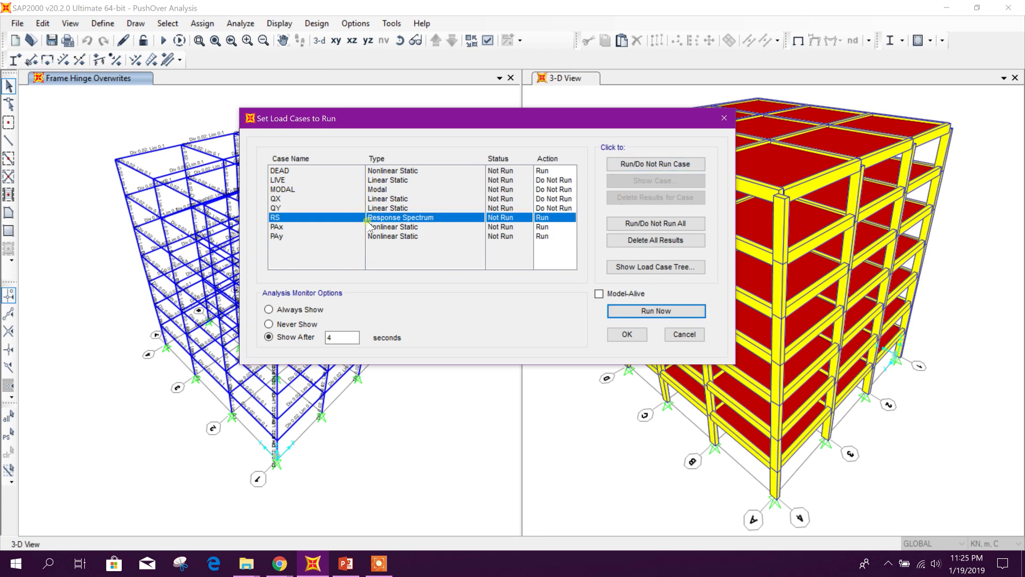
left_click(645, 168)
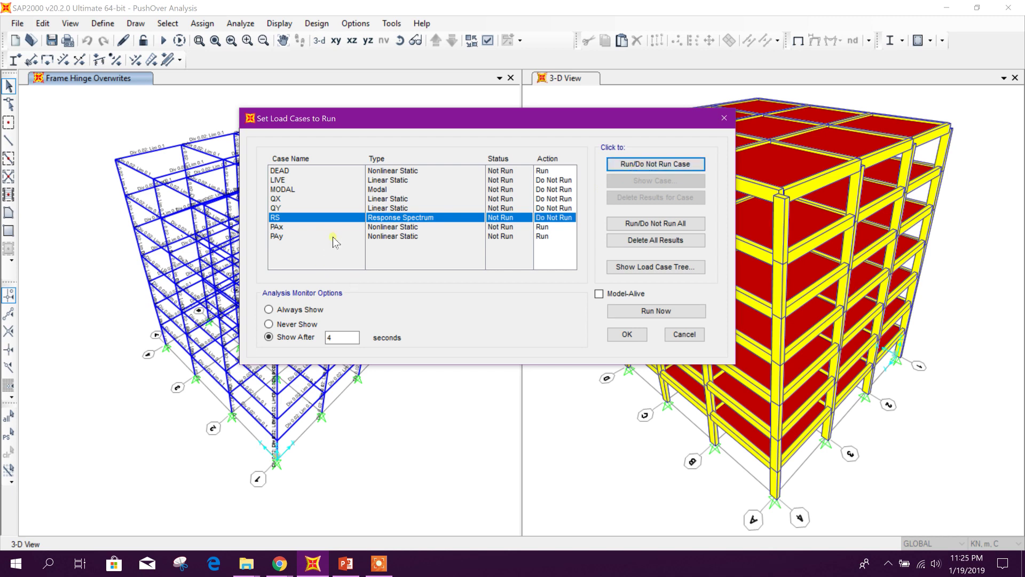
Run the analysis for the remaining cases, then switch to PowerPoint.
left_click(376, 236)
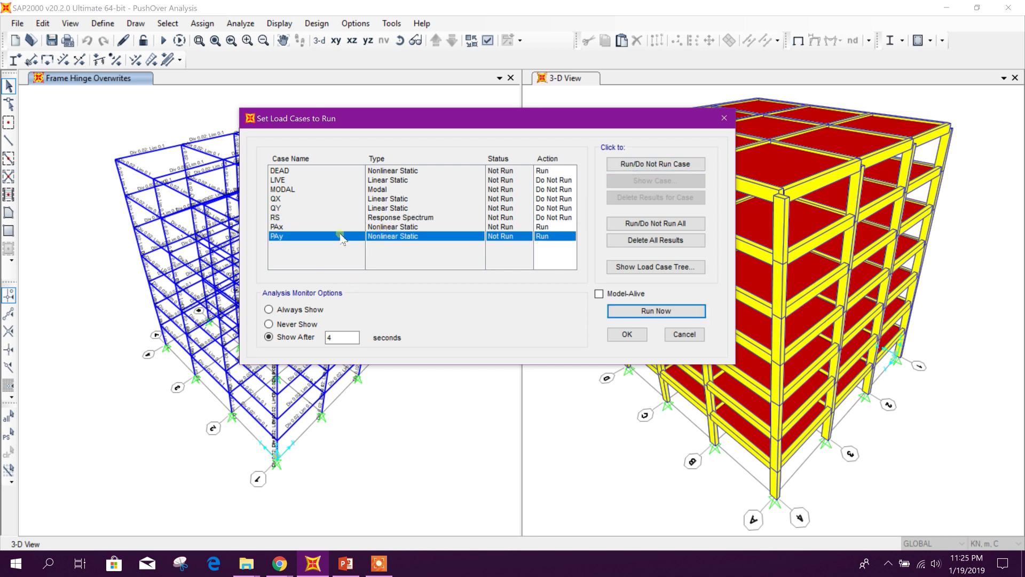
key("Up")
key("Home")
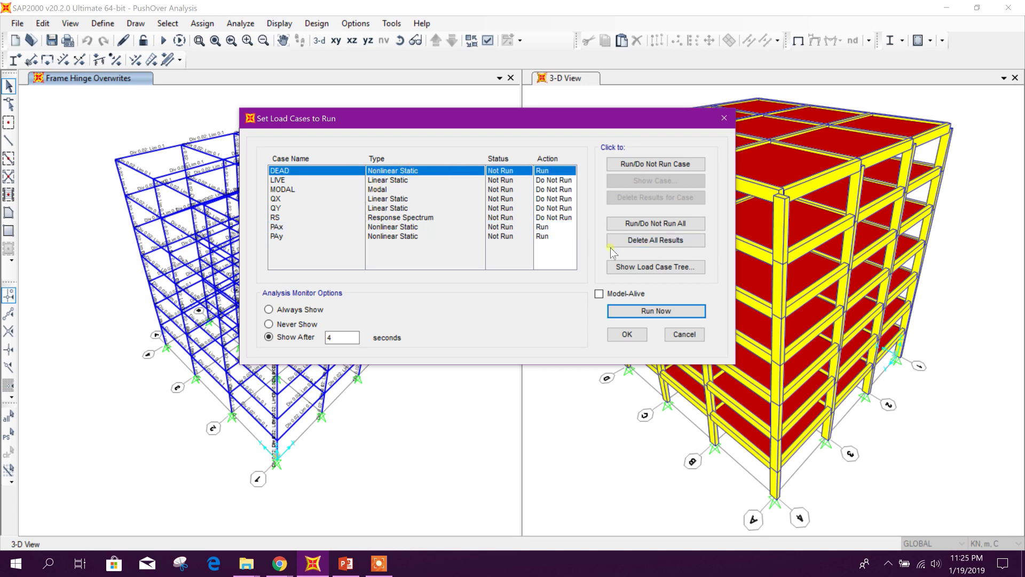
left_click(639, 314)
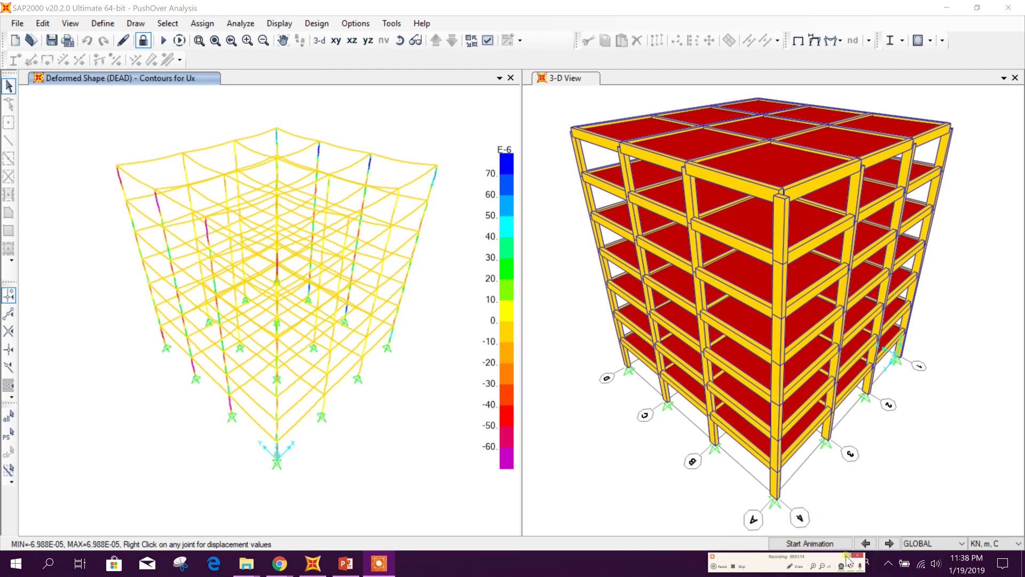
left_click(846, 556)
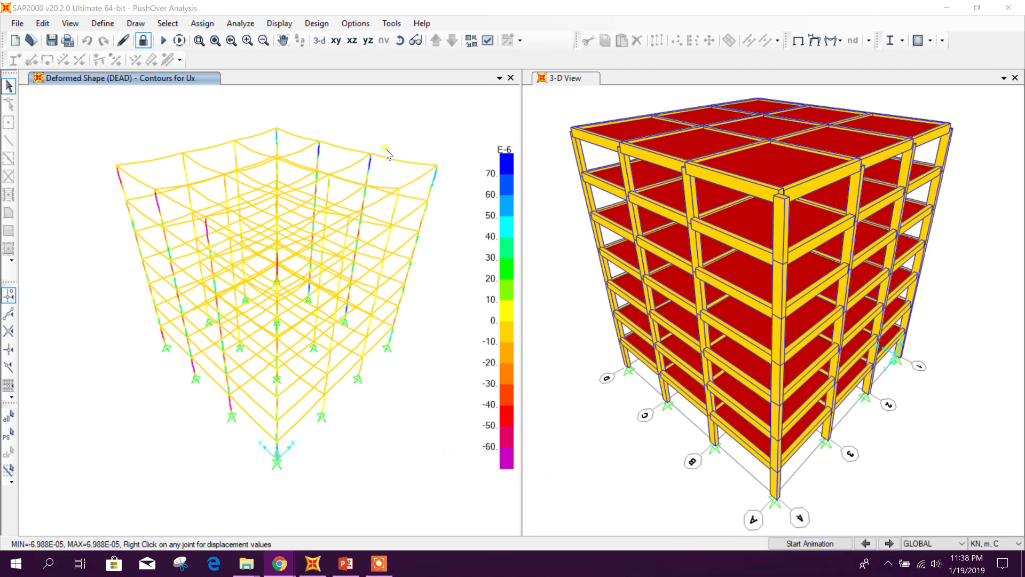
left_click(416, 128)
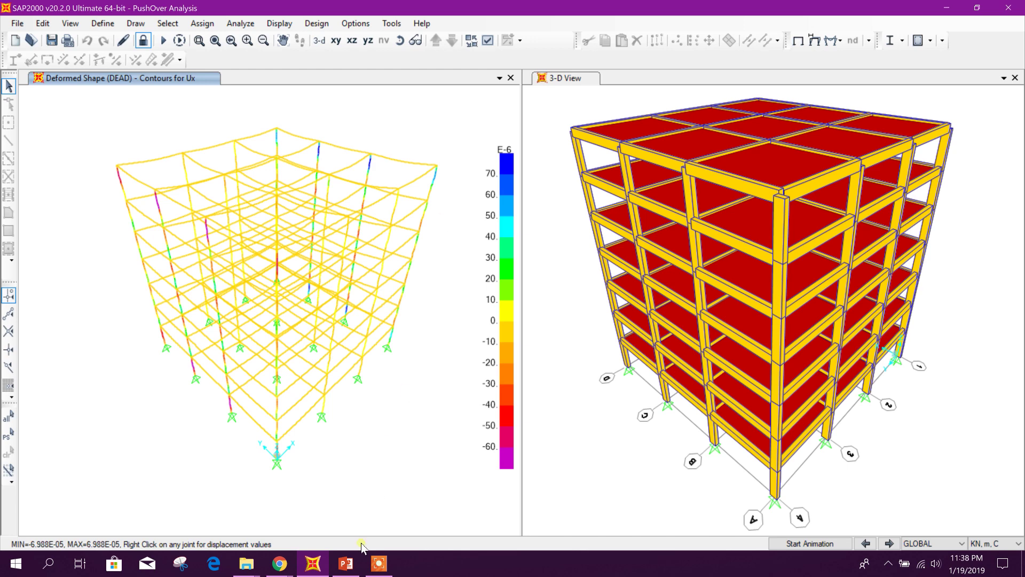
left_click(347, 562)
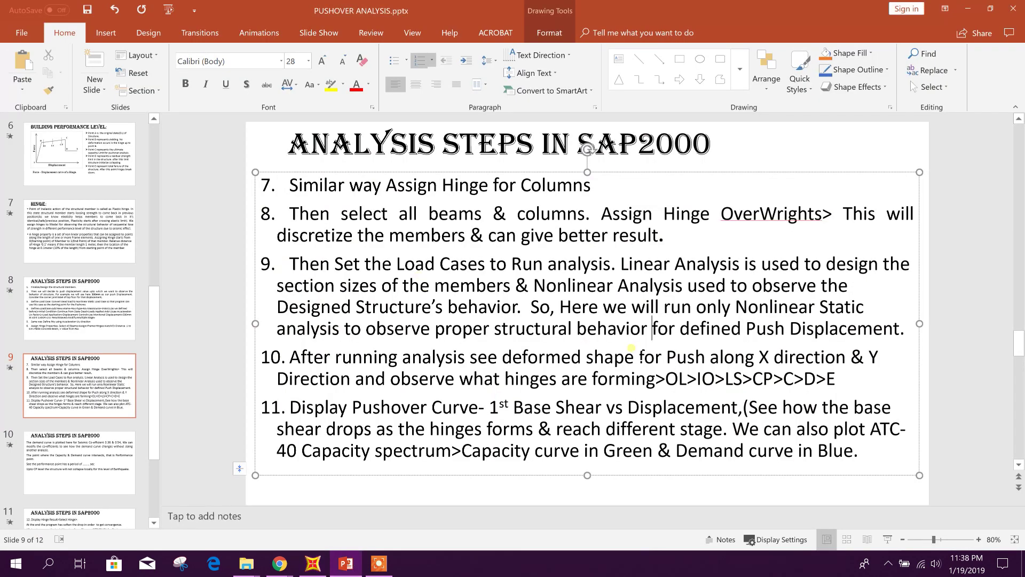
Highlight the 'deformed shape for Push' phrase in step 10 and point out IO and LS.
scroll(570, 365, "down", 1)
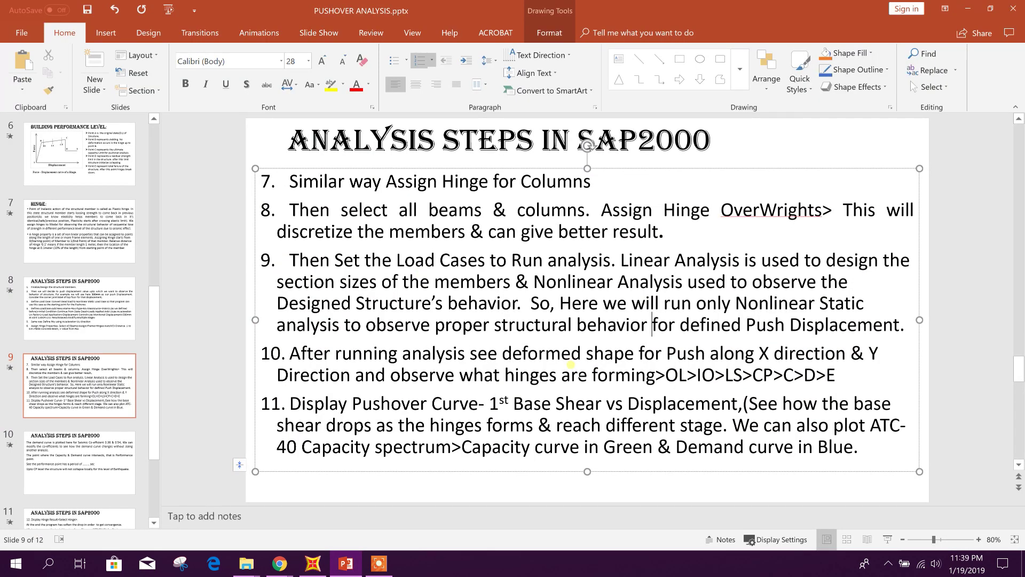
left_click(532, 405)
left_click_drag(667, 355, 707, 362)
left_click(587, 354)
left_click_drag(506, 356, 868, 356)
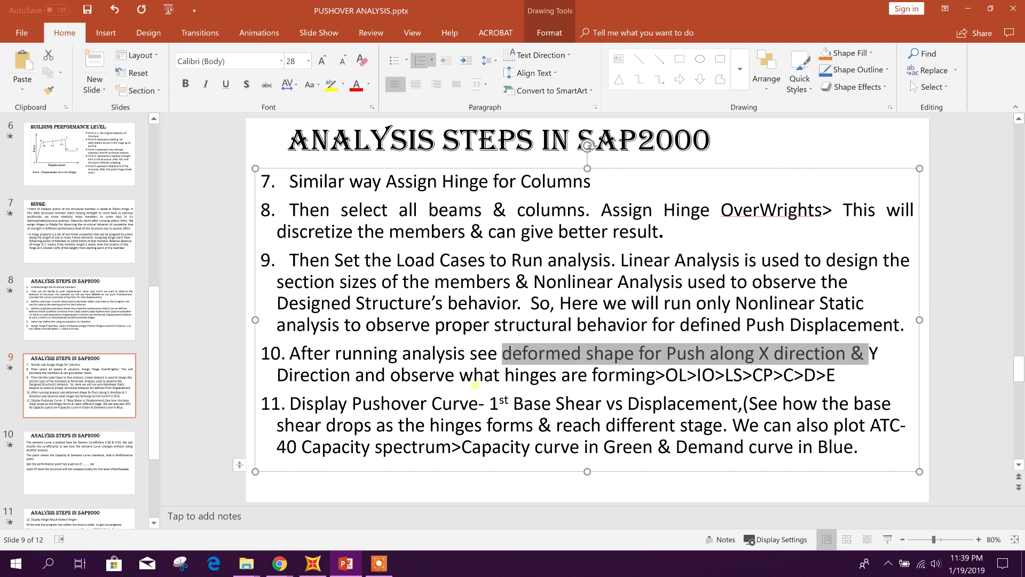
left_click(475, 384)
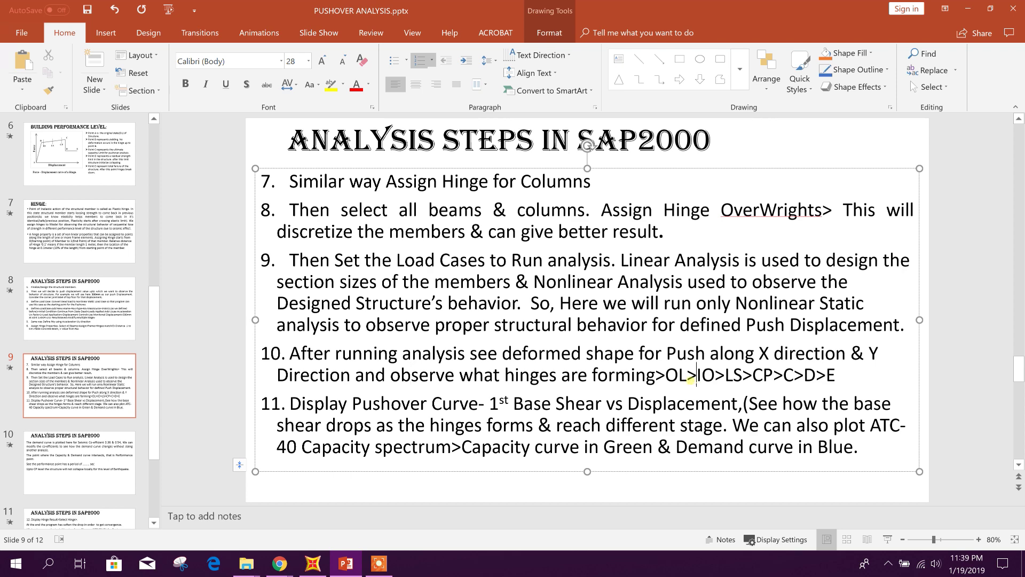
left_click(703, 378)
left_click(739, 377)
Go back to slide 6, Building Performance Level.
key("Escape")
key("Page_Up")
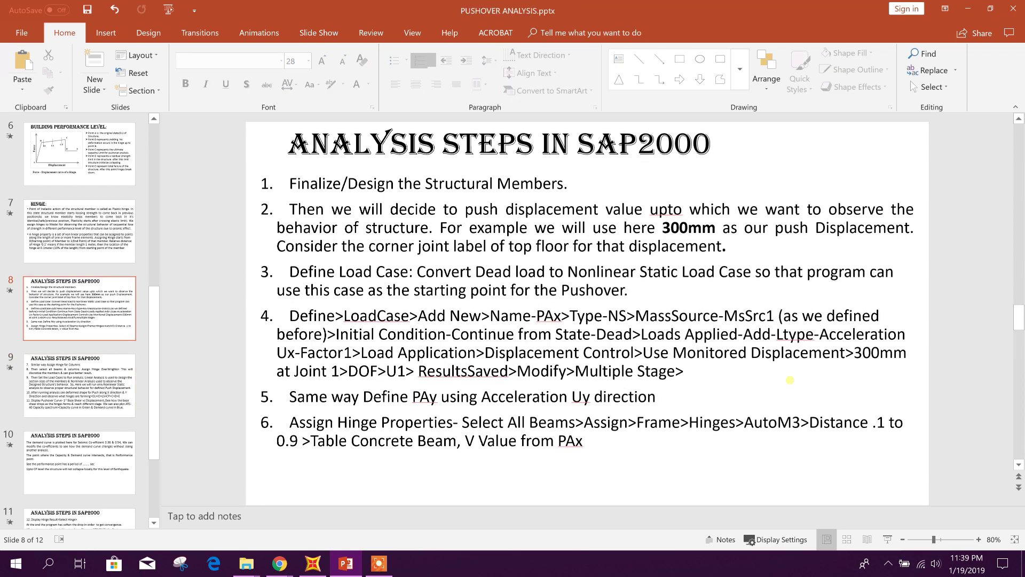
key("Page_Up")
key("Page_Up")
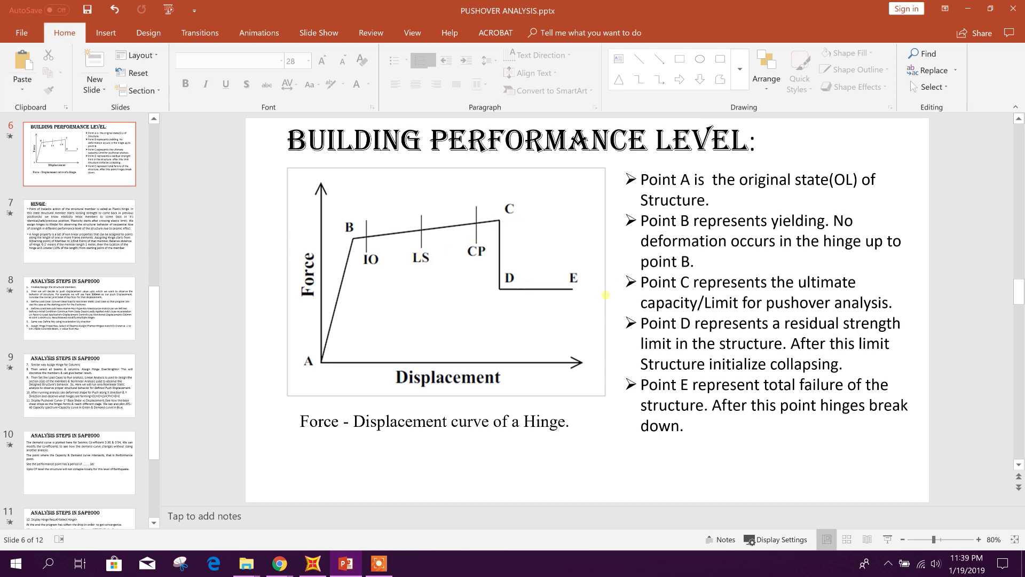
Display the PAx pushover deformed shape at step 1.
left_click(313, 563)
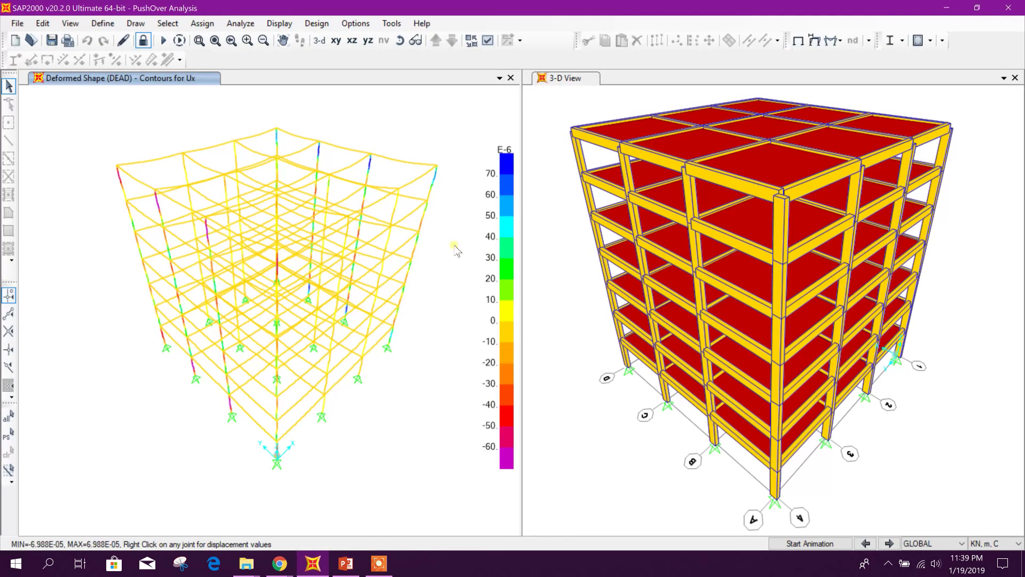
key("F6")
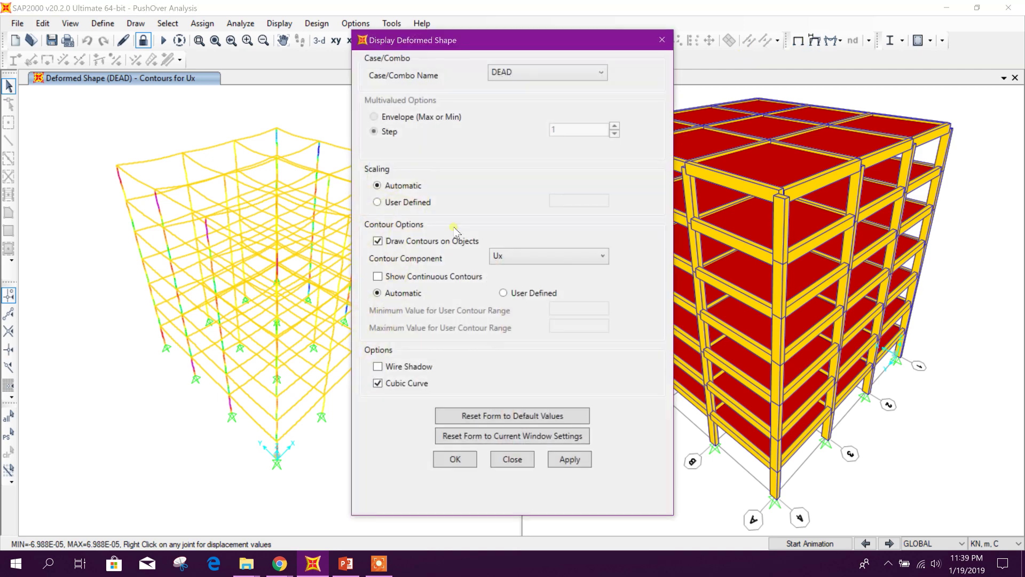
left_click(527, 72)
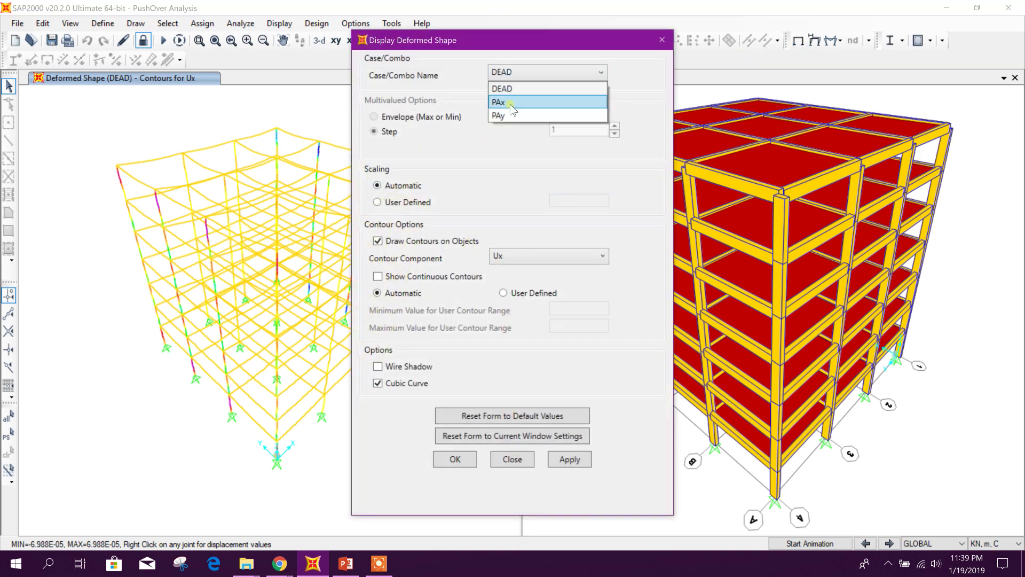
left_click(511, 102)
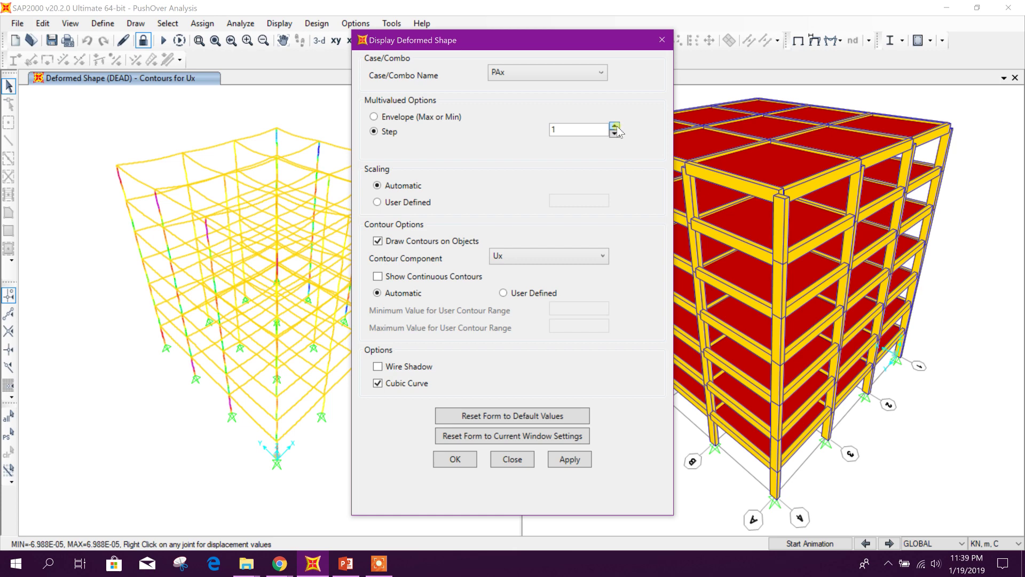
left_click_drag(502, 41, 615, 54)
left_click(671, 473)
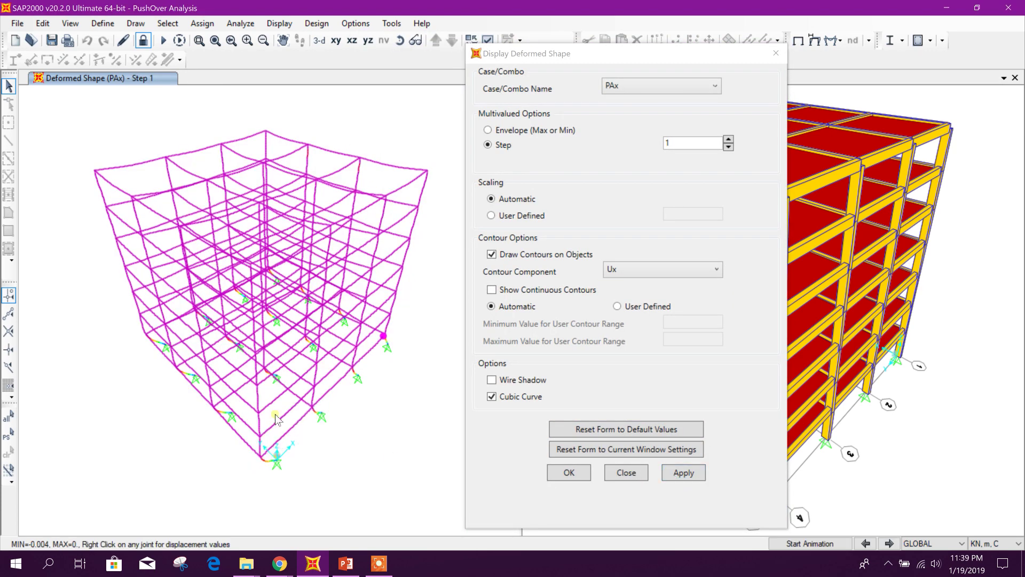
Redraw PAx at step 2 without member contours to reveal hinge states, then view the performance-level slide.
left_click(557, 255)
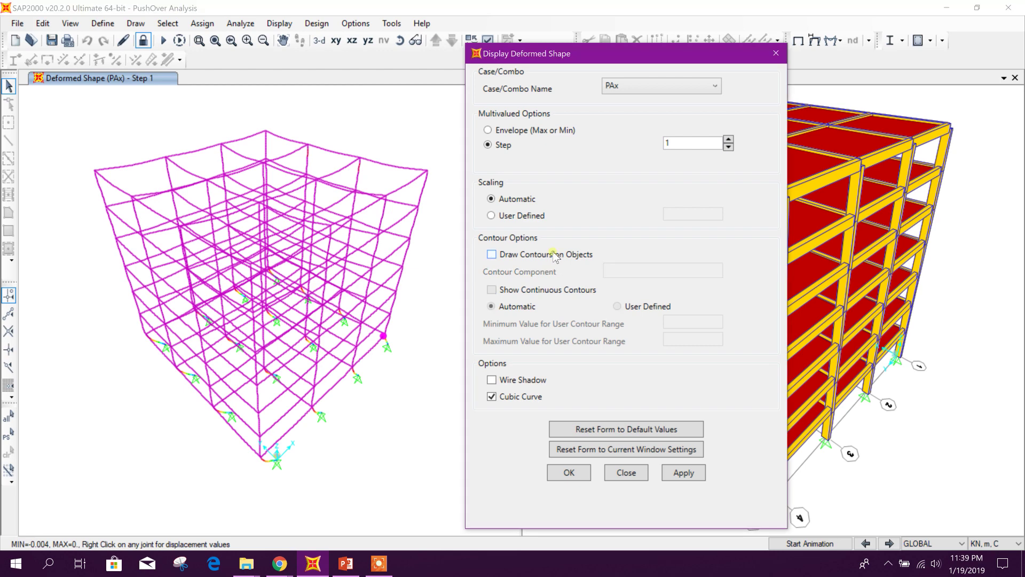
left_click(671, 472)
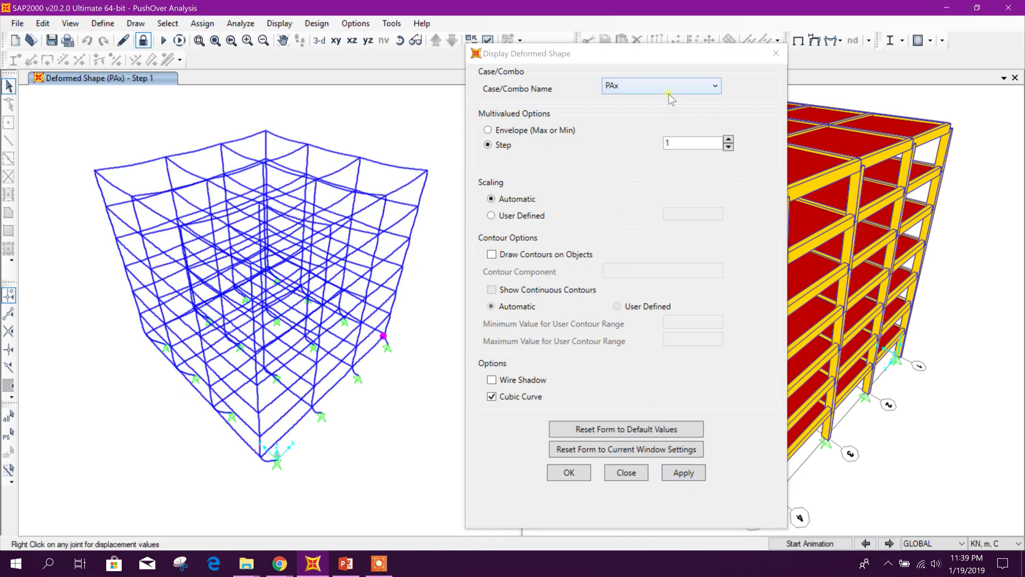
left_click(729, 139)
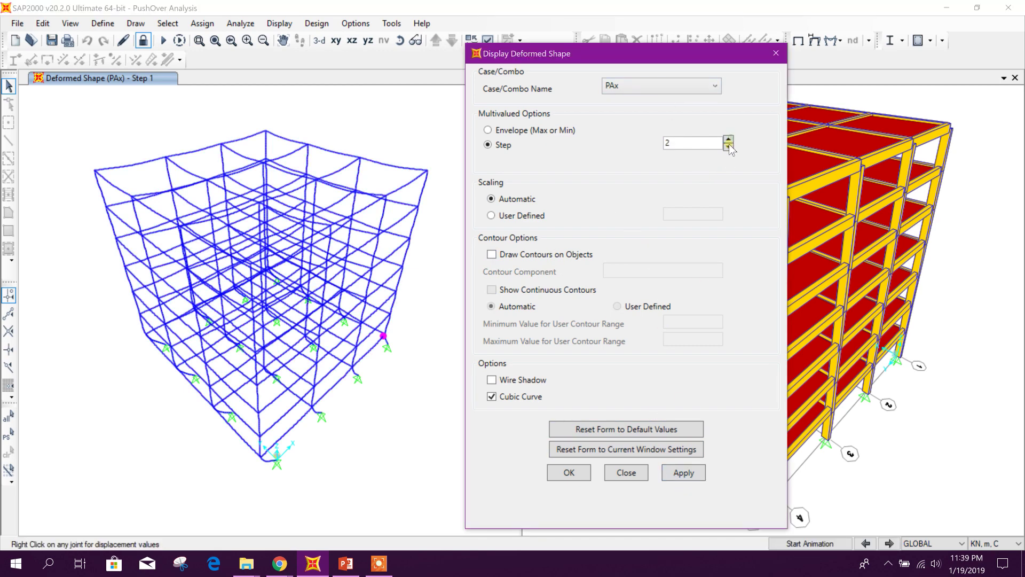
left_click(683, 473)
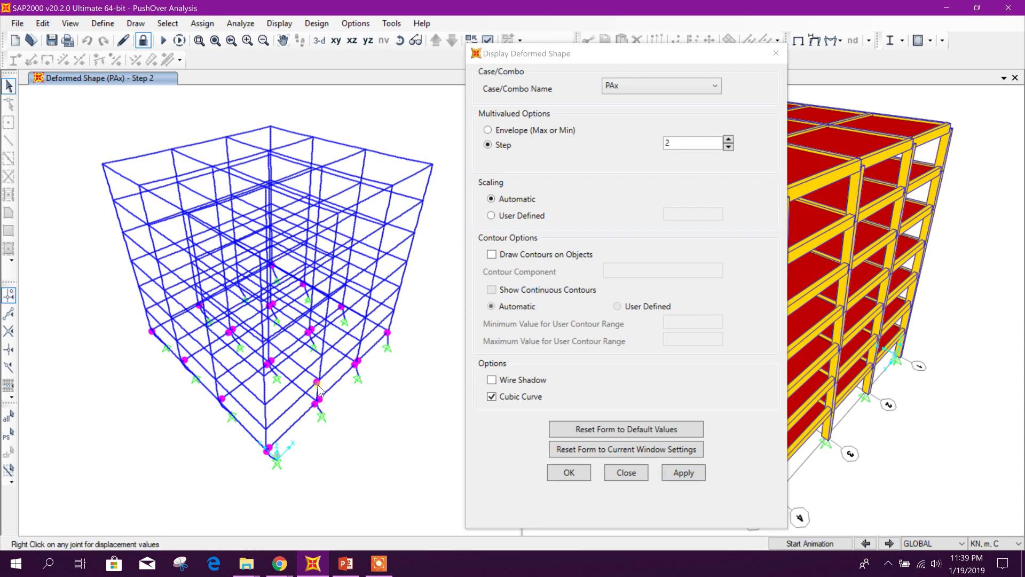
left_click_drag(576, 57, 703, 49)
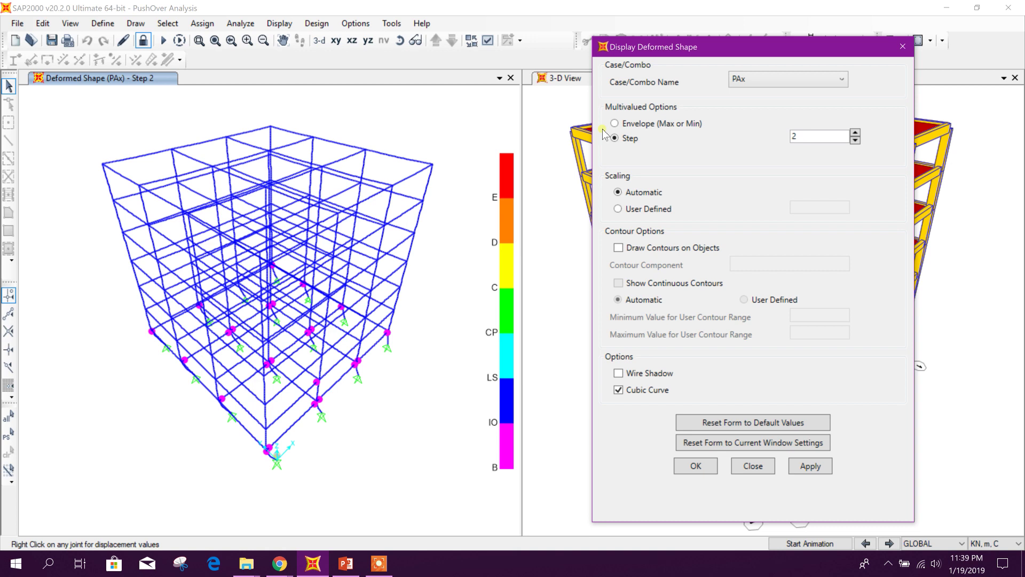
left_click_drag(665, 55, 657, 56)
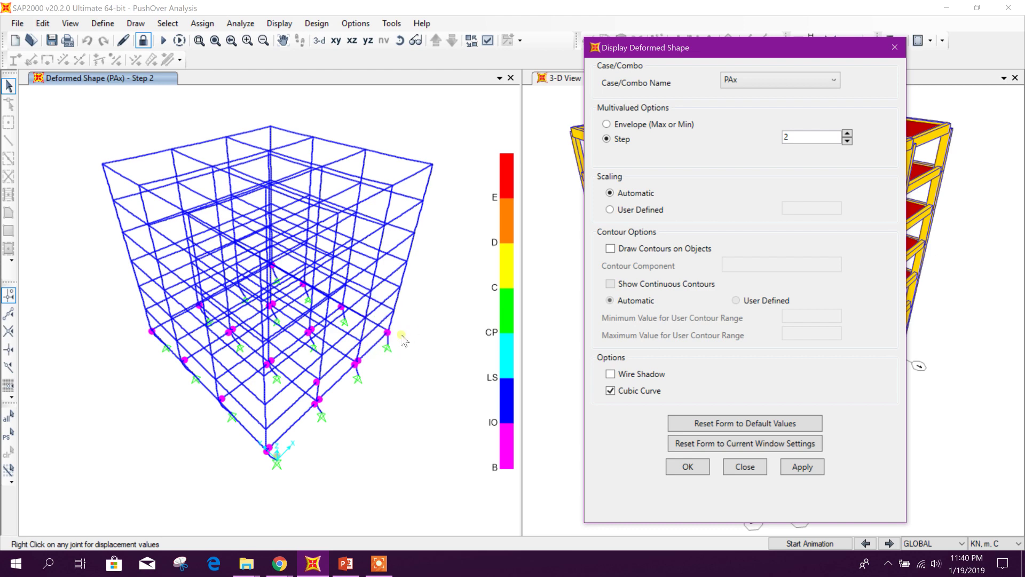
left_click(346, 563)
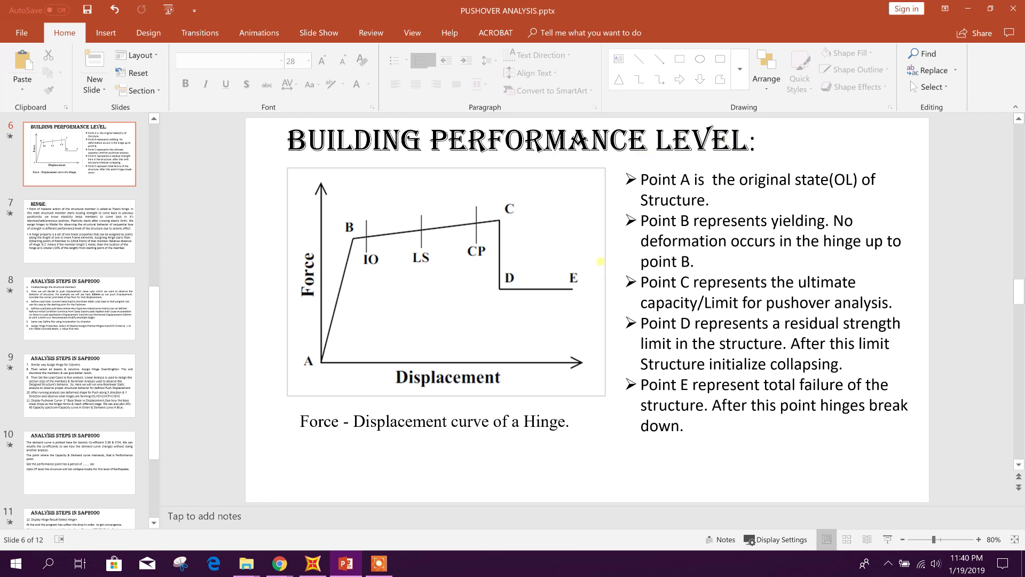
Return from the performance-level slide to SAP2000's PAx step 2 deformed shape.
left_click(312, 563)
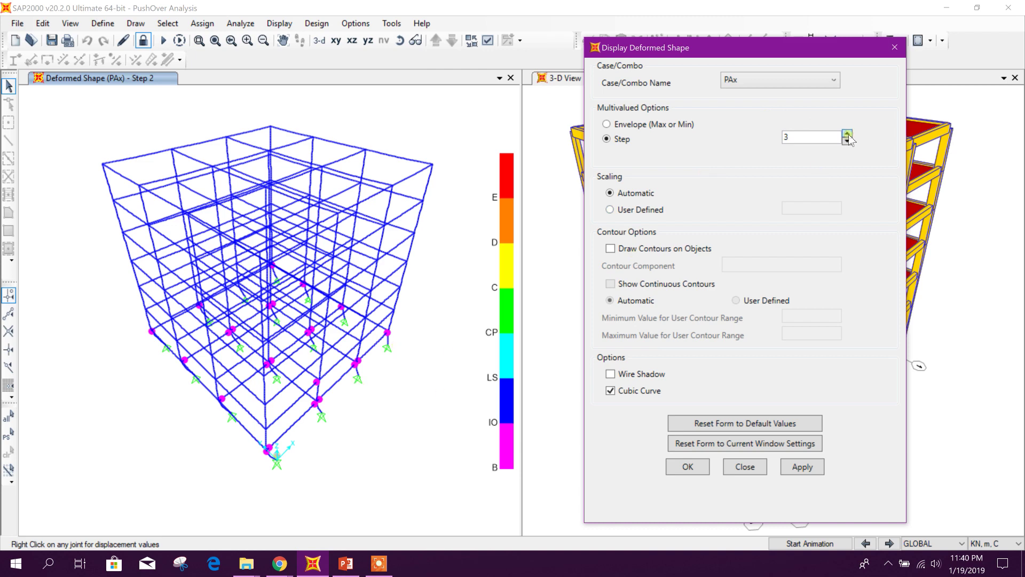
Show the PAx deformed shape at step 3, then at step 4.
left_click(799, 468)
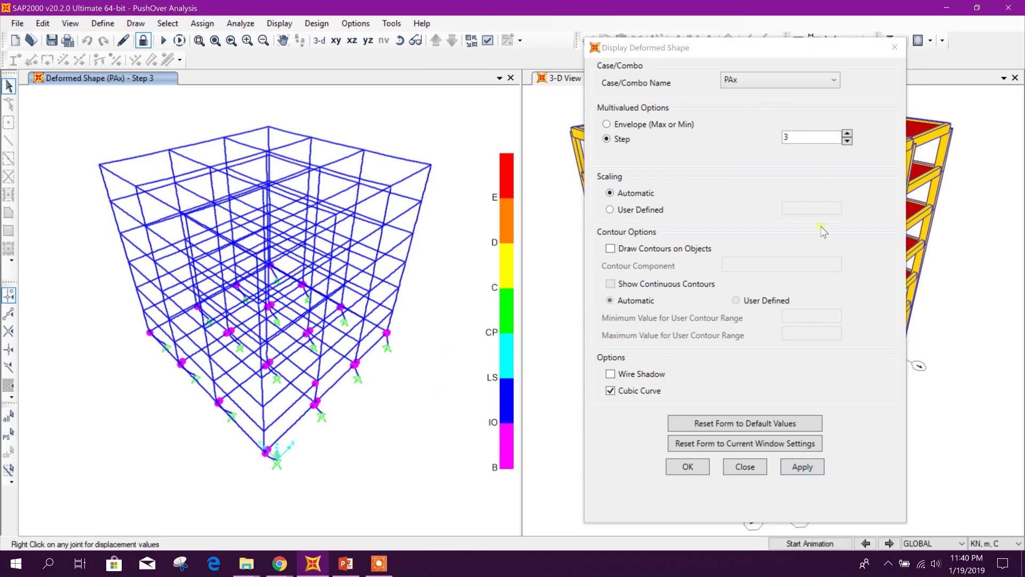
left_click(847, 134)
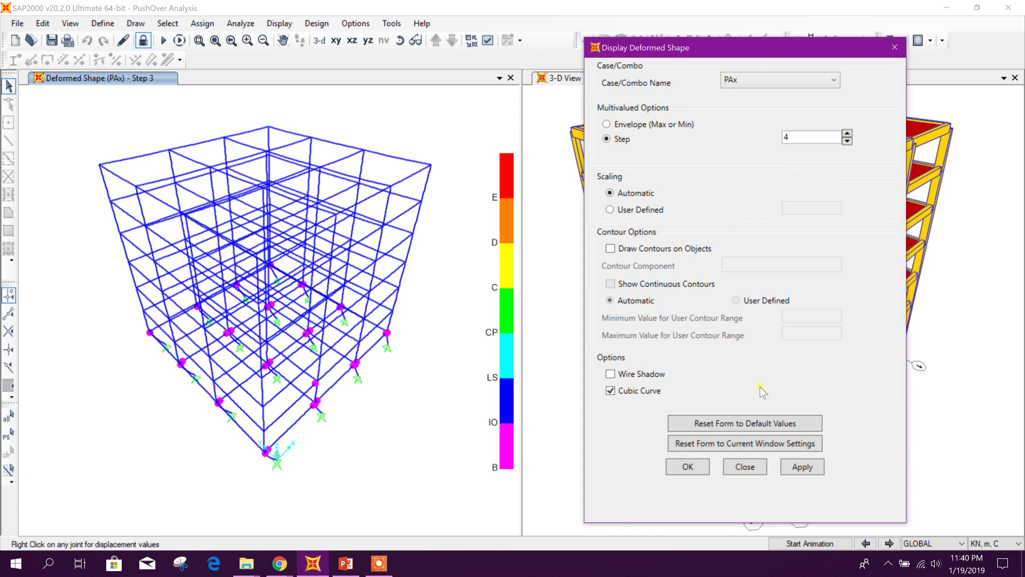
left_click(791, 468)
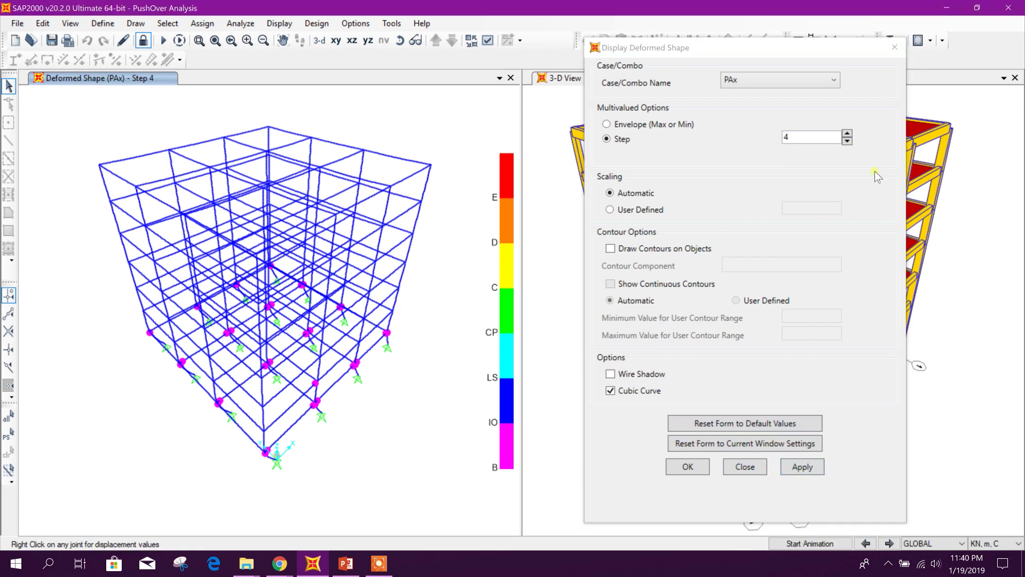
Adjust the step number and select PAy as the deformed shape case.
left_click(852, 140)
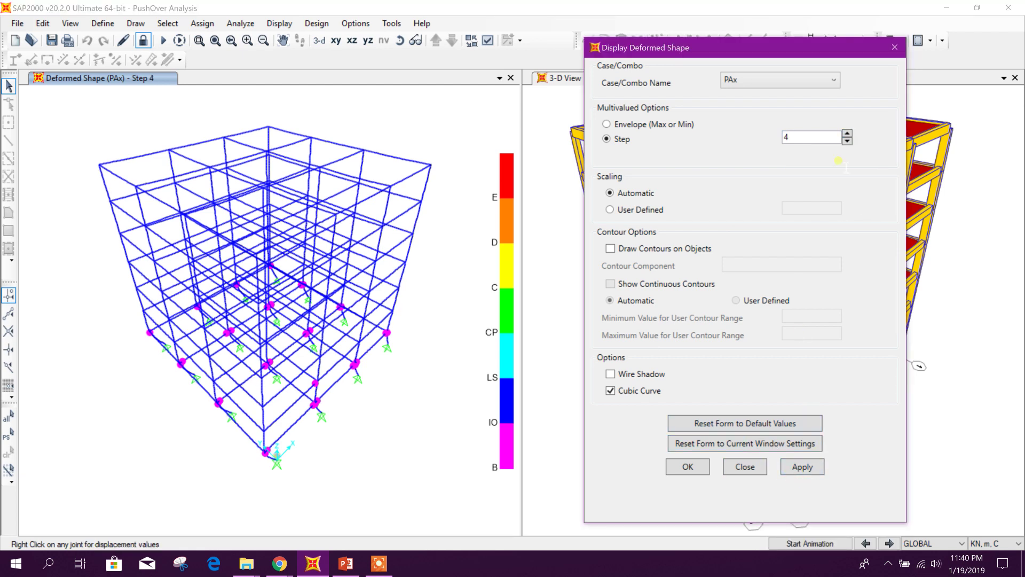
left_click(846, 135)
left_click(847, 134)
left_click(848, 142)
left_click(847, 142)
left_click(847, 135)
left_click(821, 138)
left_click(816, 81)
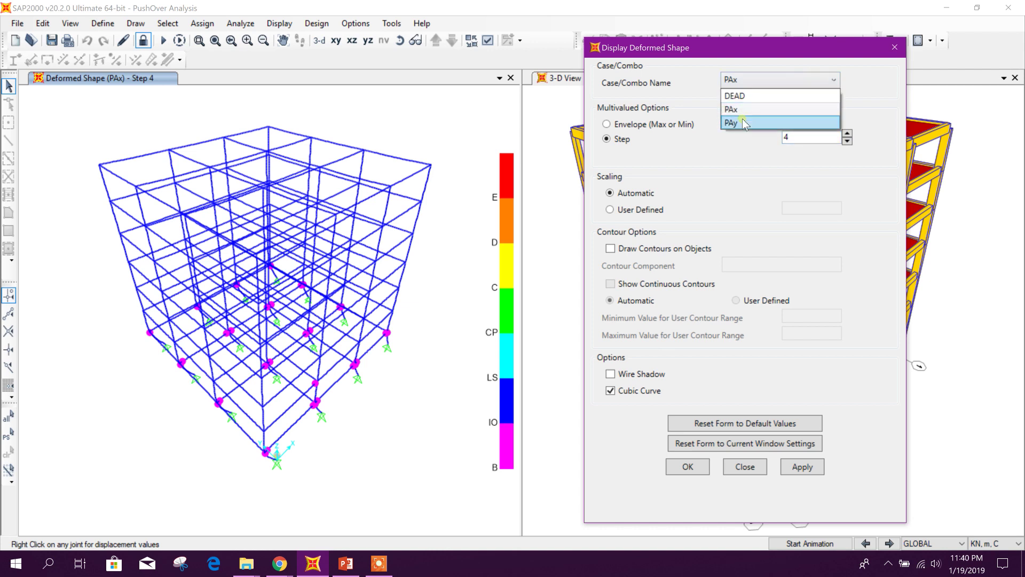
Show the PAy deformed shape at step 1, then at step 2.
left_click(826, 126)
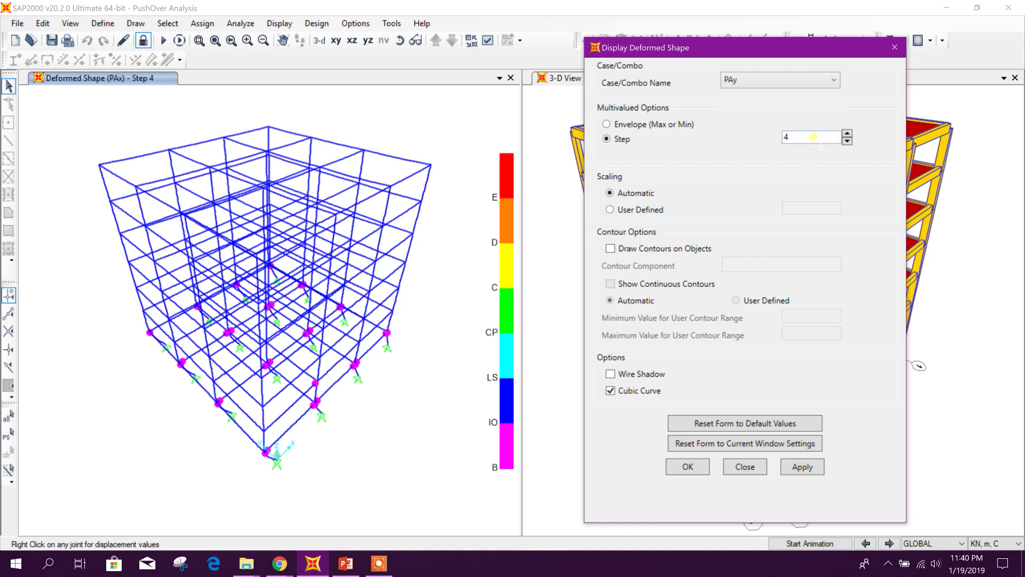
left_click_drag(810, 136, 760, 144)
type("1")
left_click(797, 468)
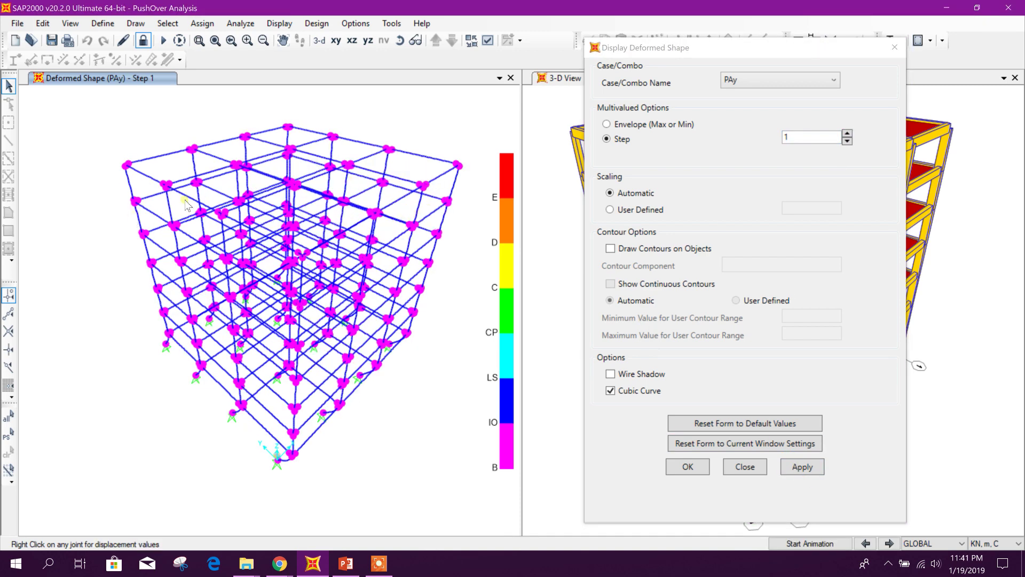
mouse_move(412, 216)
left_click(846, 133)
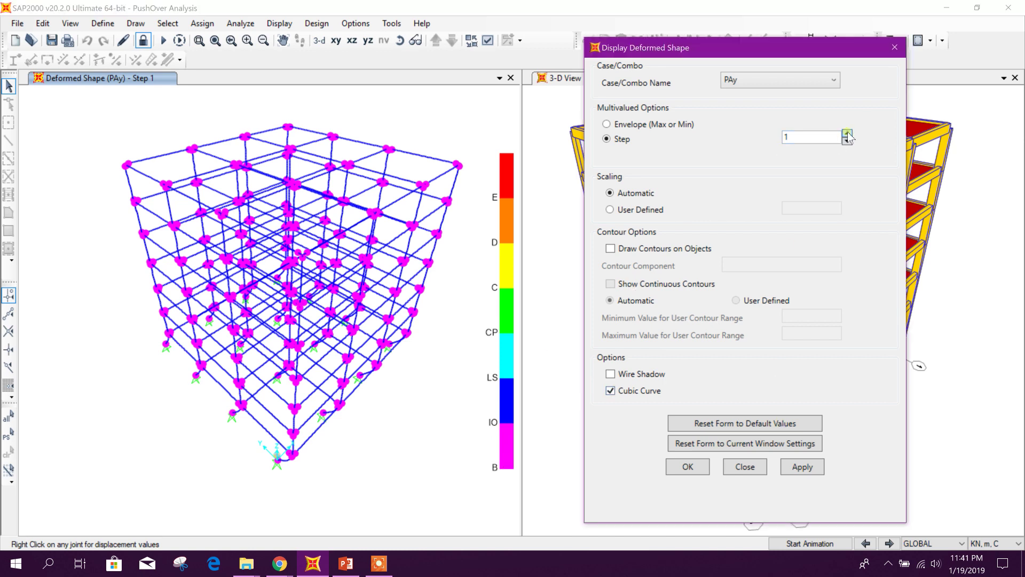
left_click(783, 468)
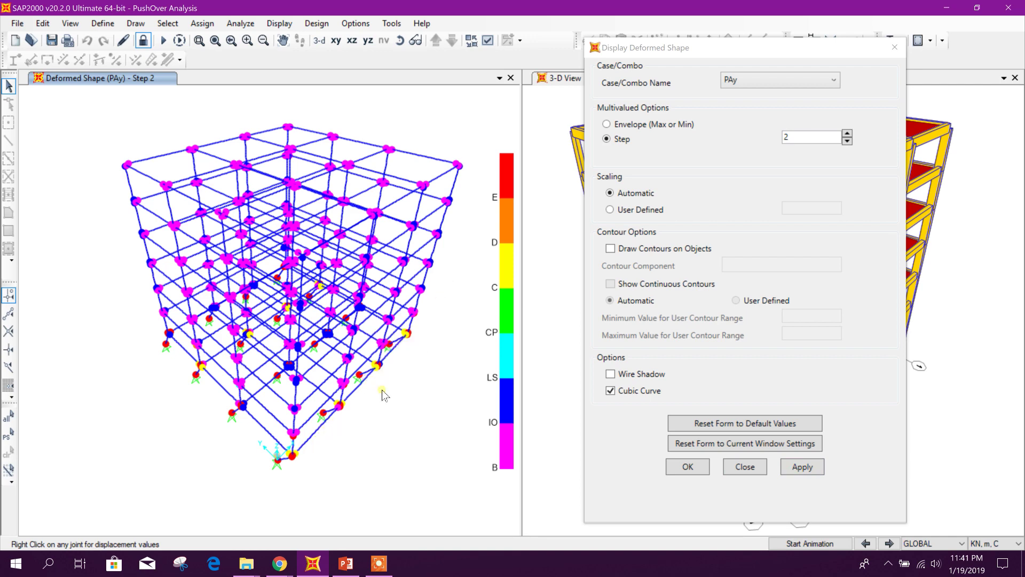
Zoom and rotate the view to inspect the PAy deformed model and its hinges.
scroll(400, 379, "up", 3)
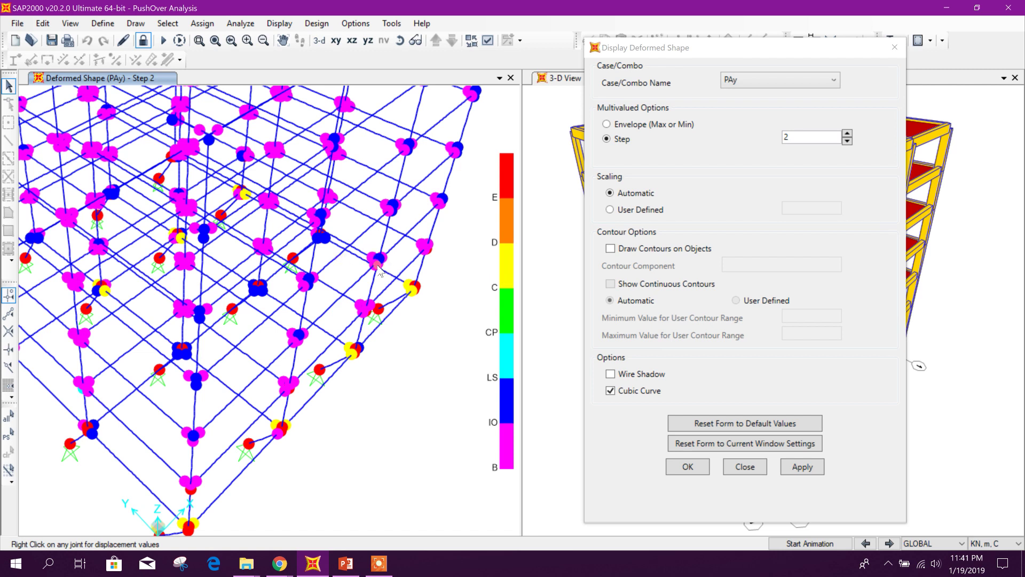
middle_click_drag(89, 340, 182, 329)
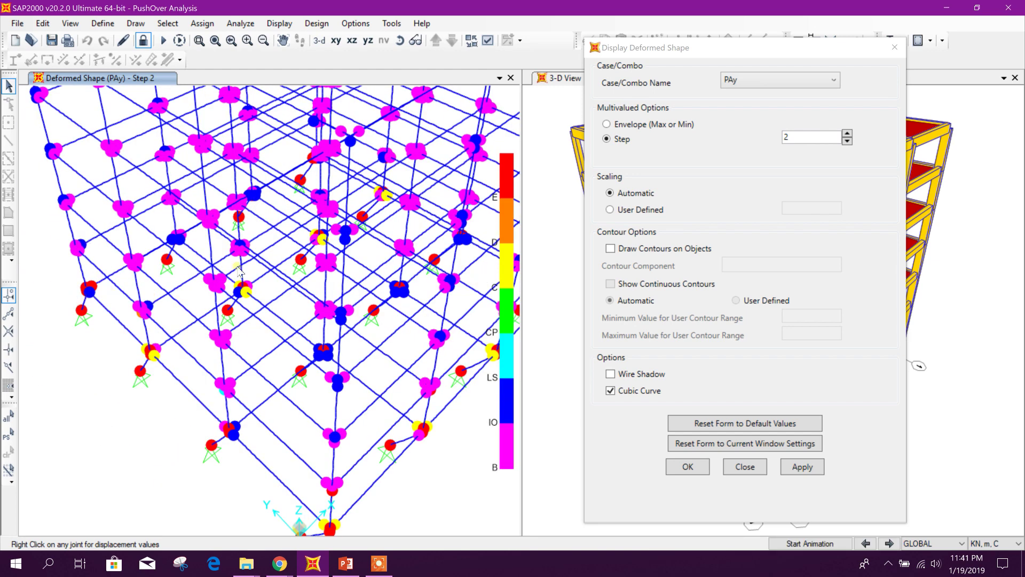
middle_click_drag(239, 270, 238, 256)
middle_click_drag(265, 224, 372, 325)
middle_click_drag(365, 396, 377, 410)
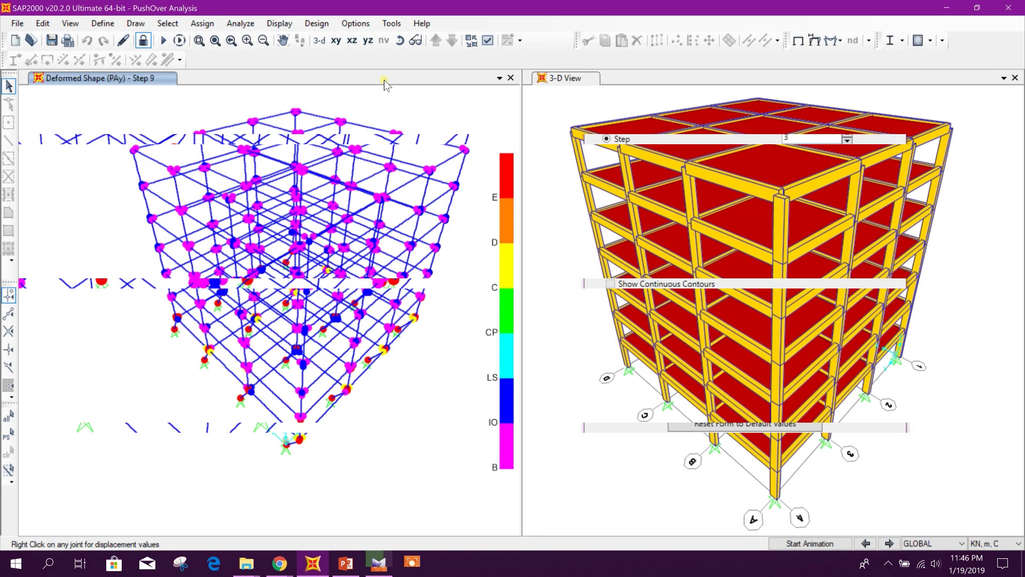
Plot the PAx base shear versus monitored displacement curve, briefly checking the pushover slides.
left_click(279, 23)
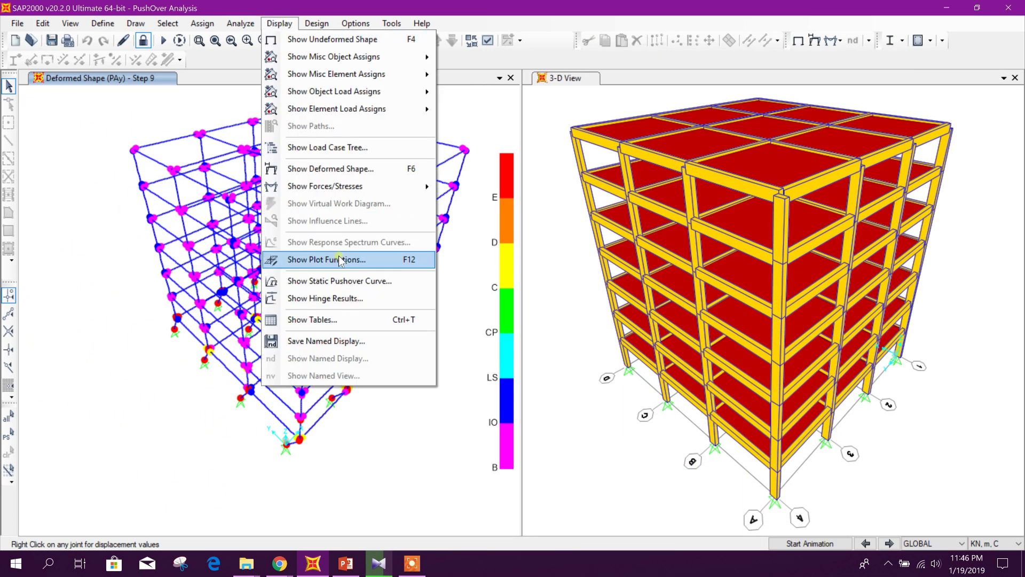
left_click(358, 284)
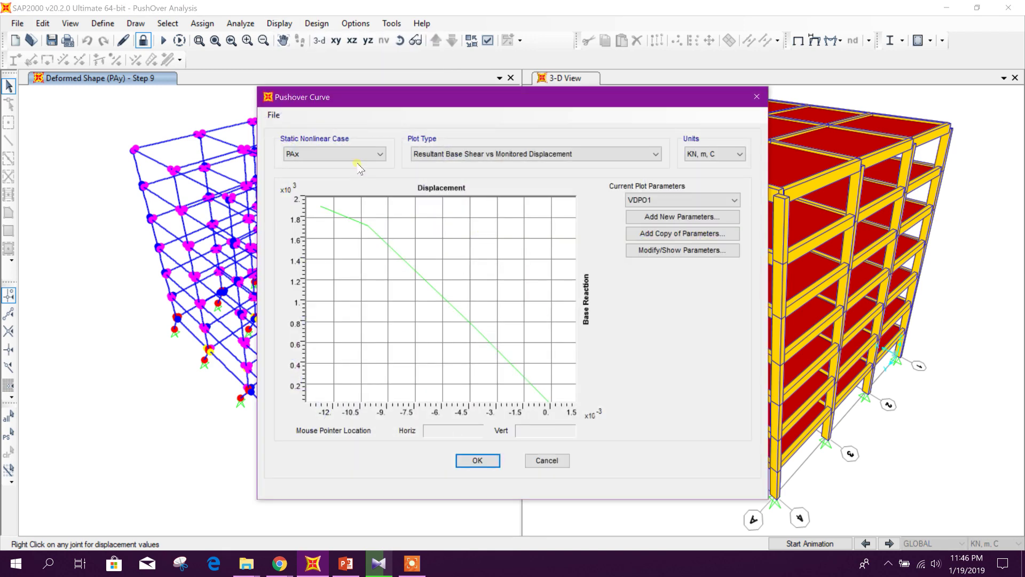
left_click(345, 563)
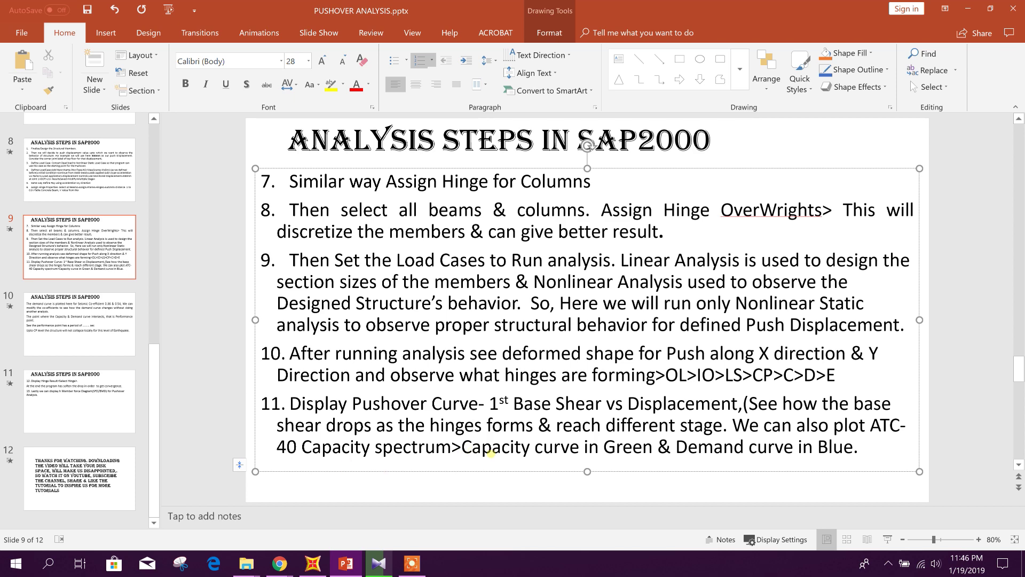
left_click(313, 565)
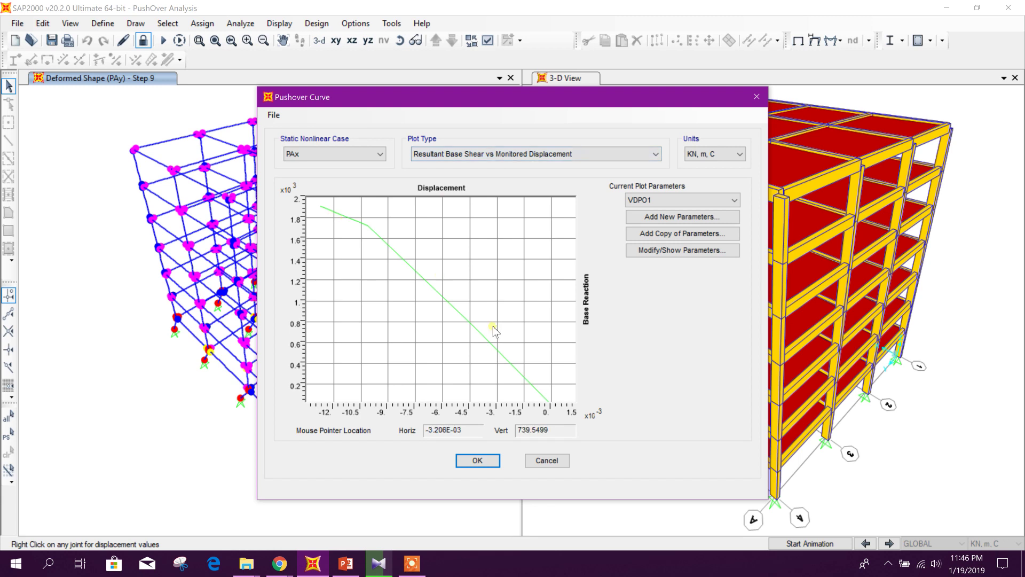
Check the Static Nonlinear Case list and close the pushover curve window.
left_click(374, 156)
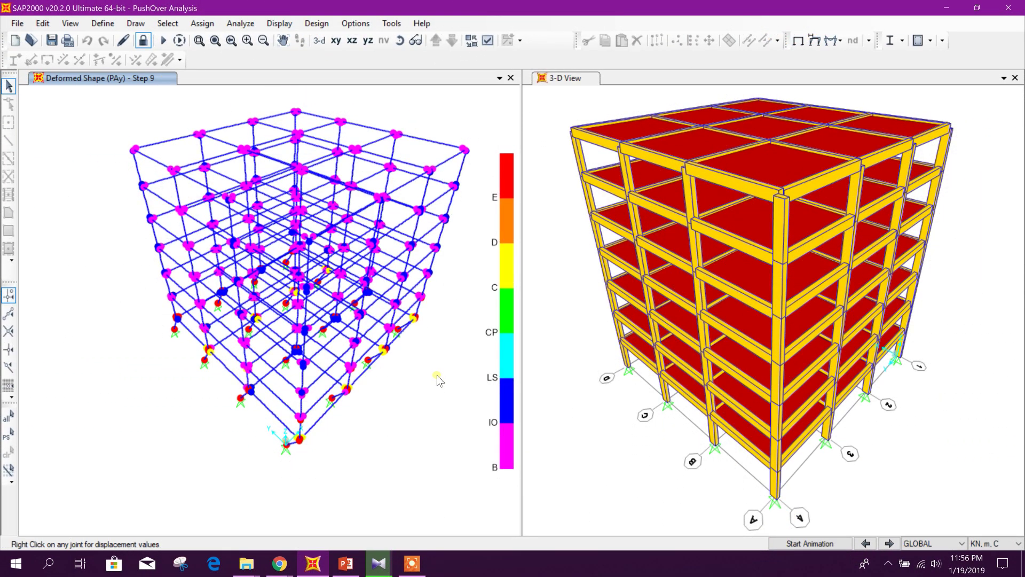
left_click(279, 23)
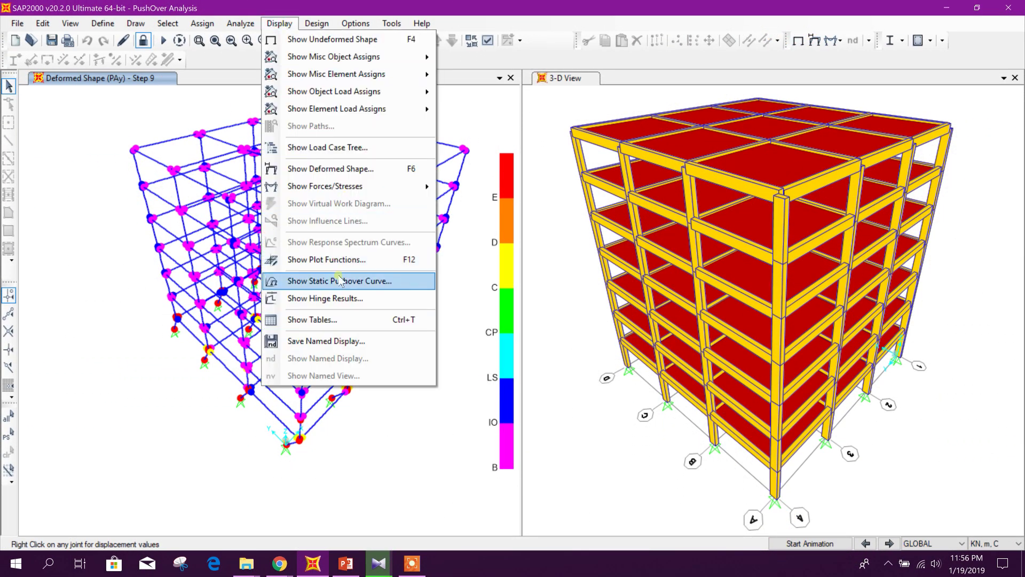
Plot hinge 11H2's full moment–rotation backbone under PAx with left/right and top/bottom borders.
left_click(343, 299)
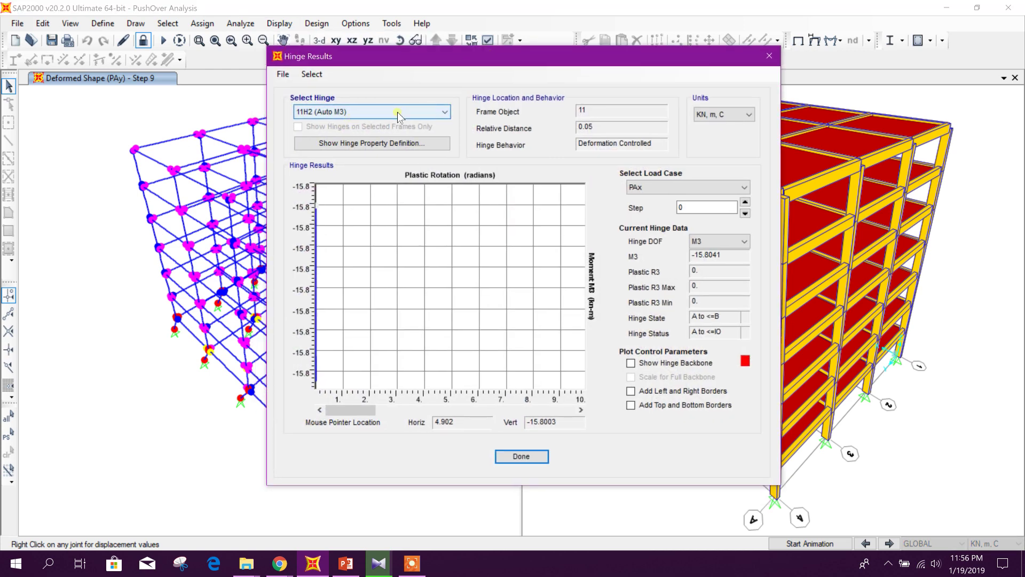
left_click(395, 114)
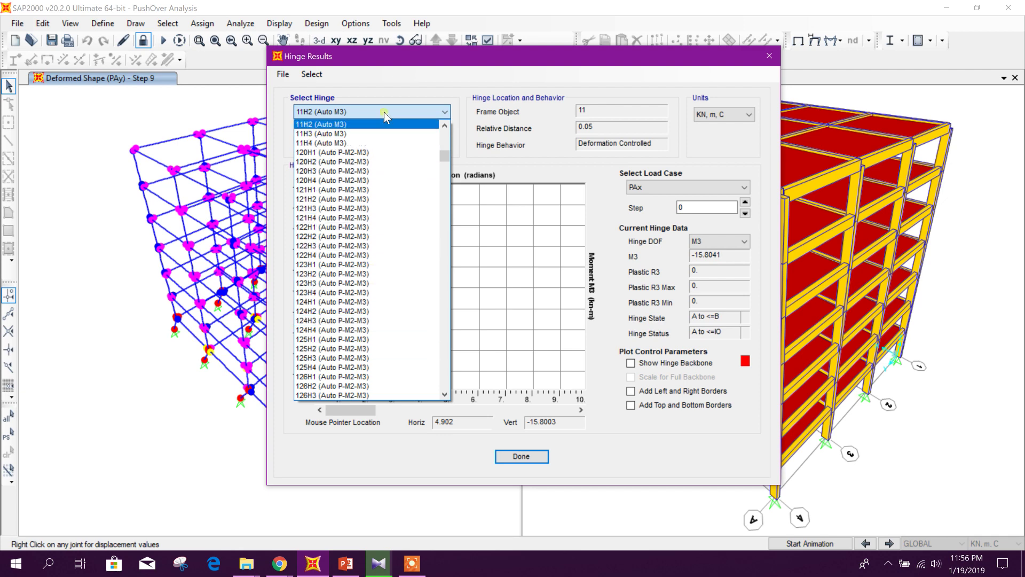
left_click(340, 124)
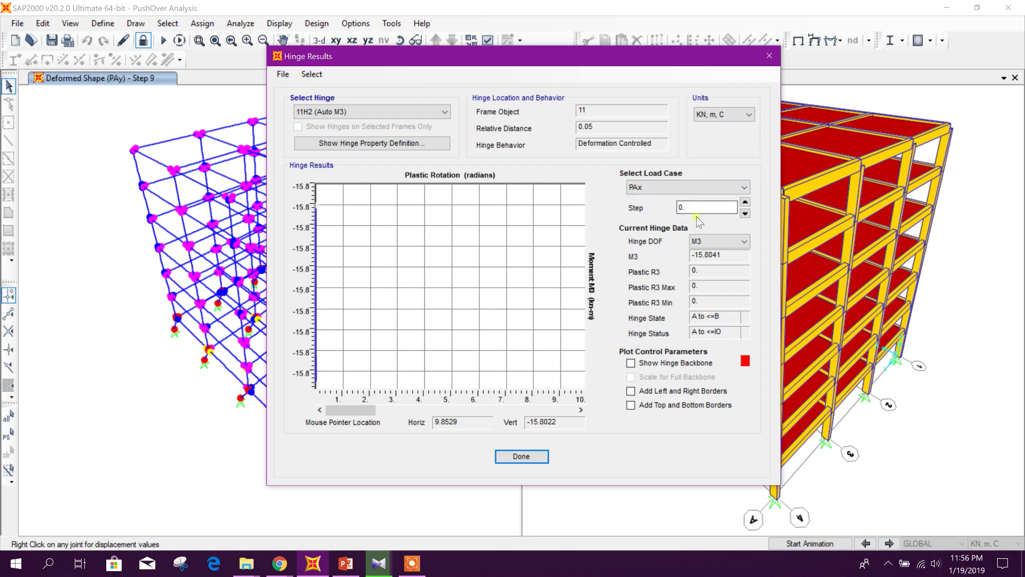
left_click(638, 365)
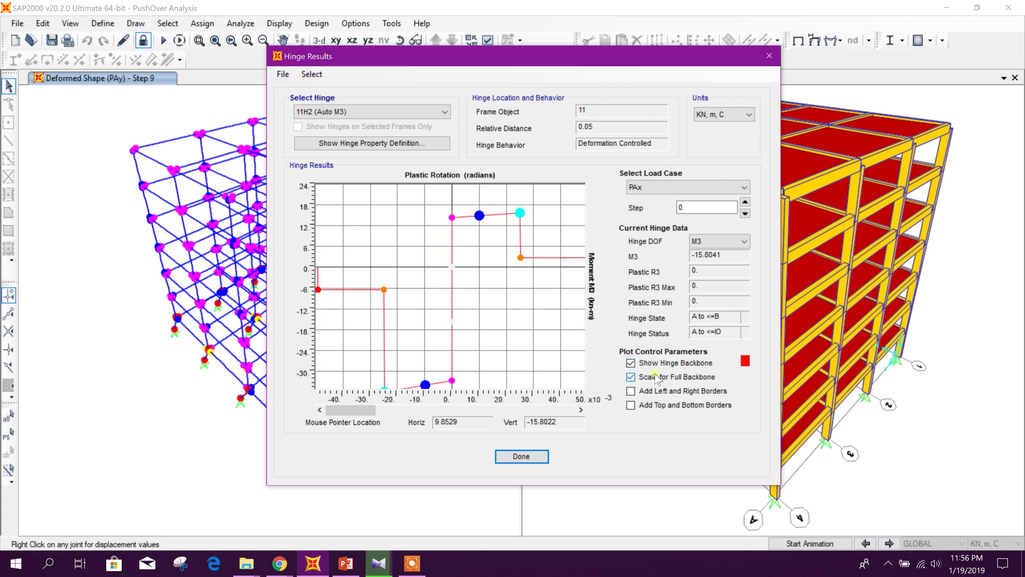
left_click(634, 377)
left_click(676, 391)
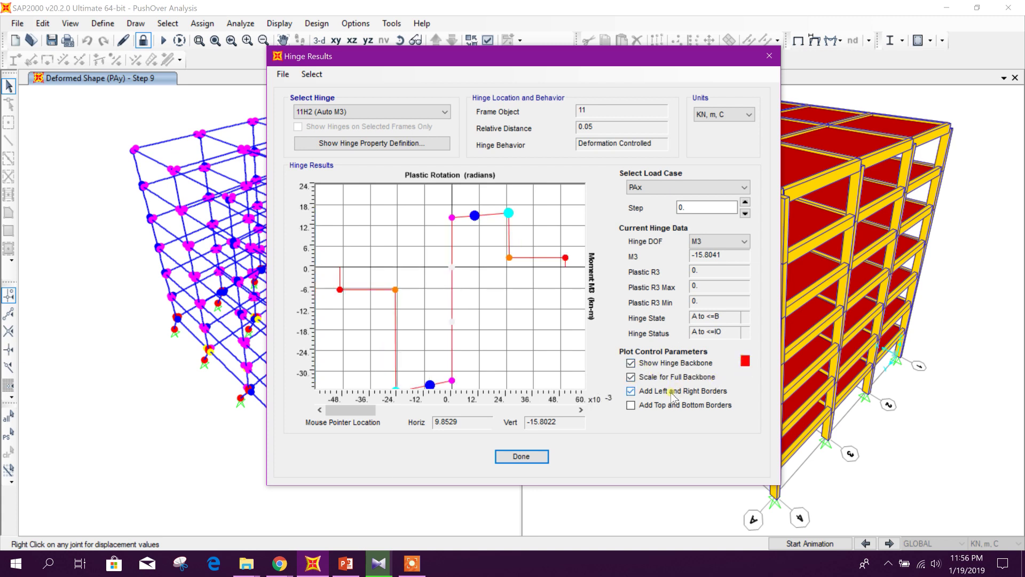
left_click(683, 407)
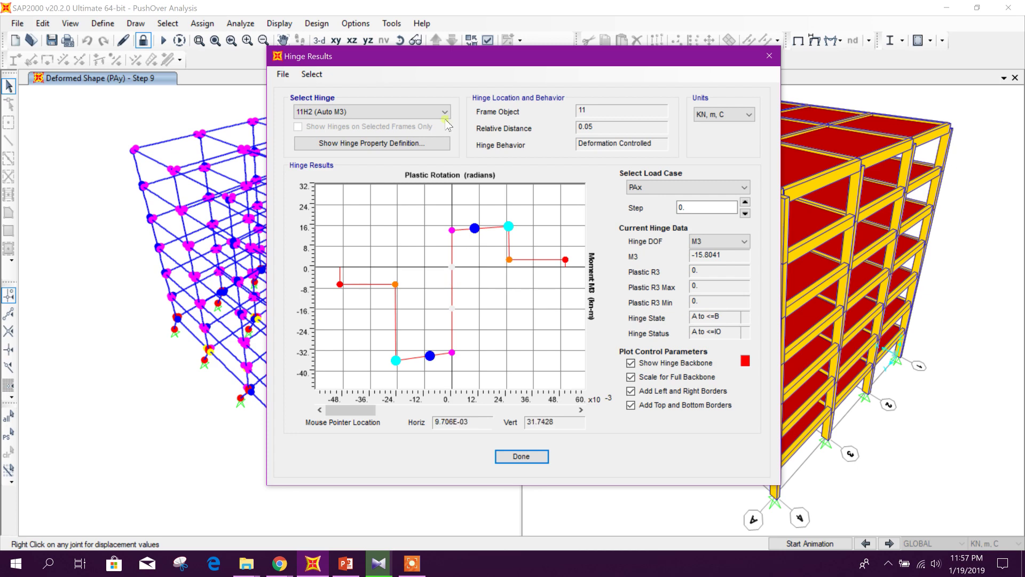
mouse_move(486, 57)
left_mouse_down()
mouse_move(600, 53)
mouse_move(478, 61)
left_mouse_up()
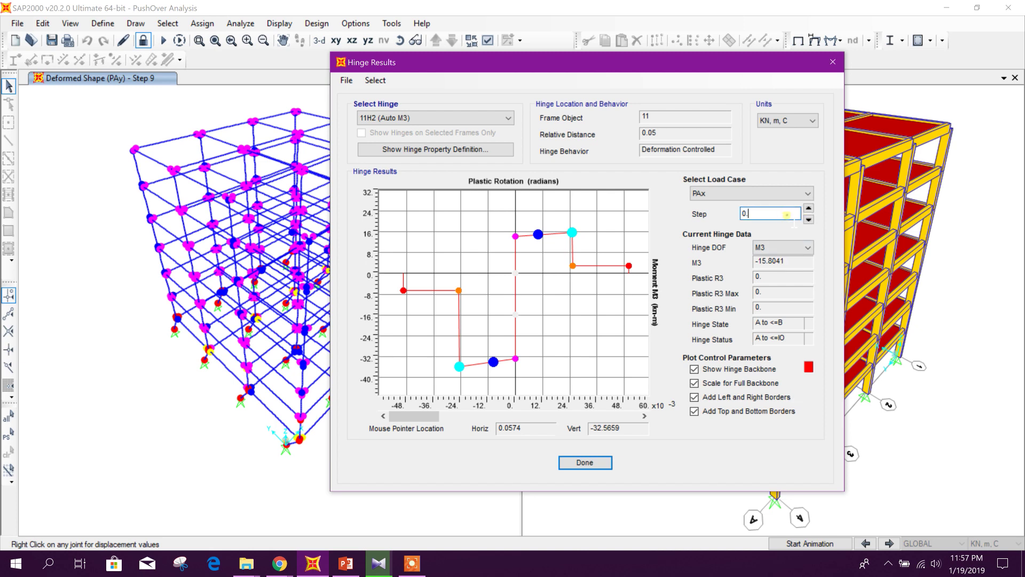
Step the PAx hinge results forward to step 4.
left_click(808, 208)
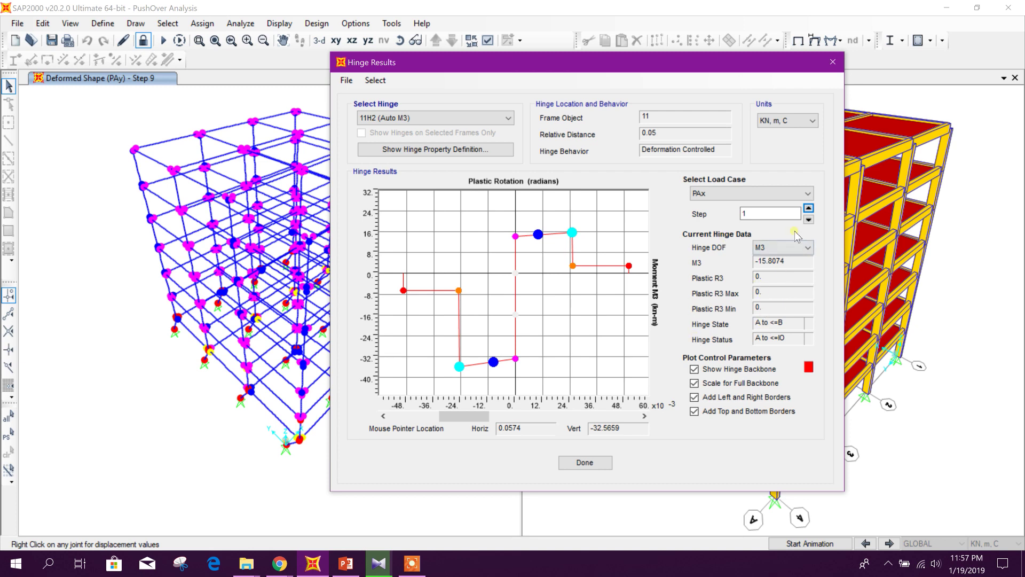
left_click(808, 208)
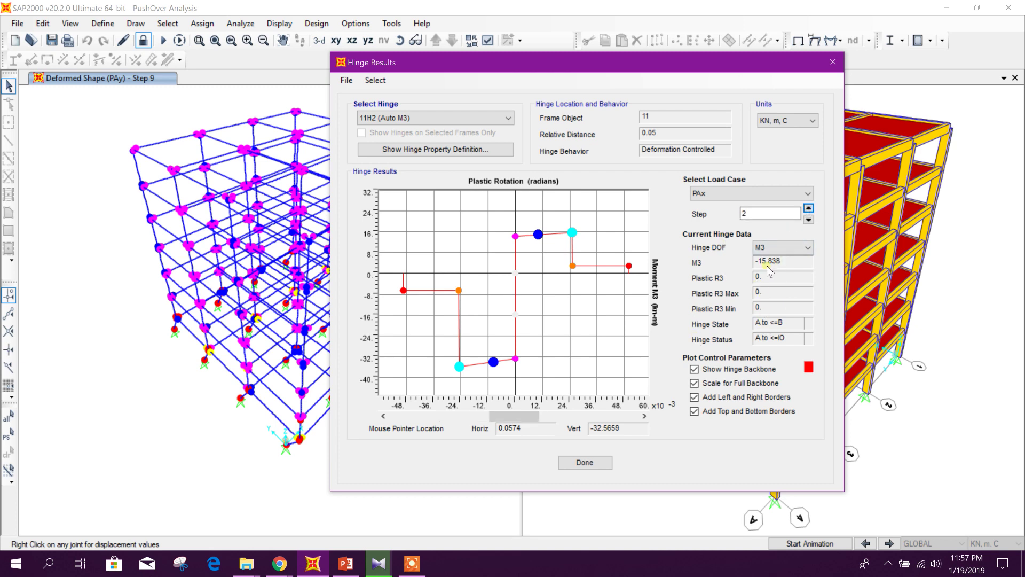
left_click(808, 207)
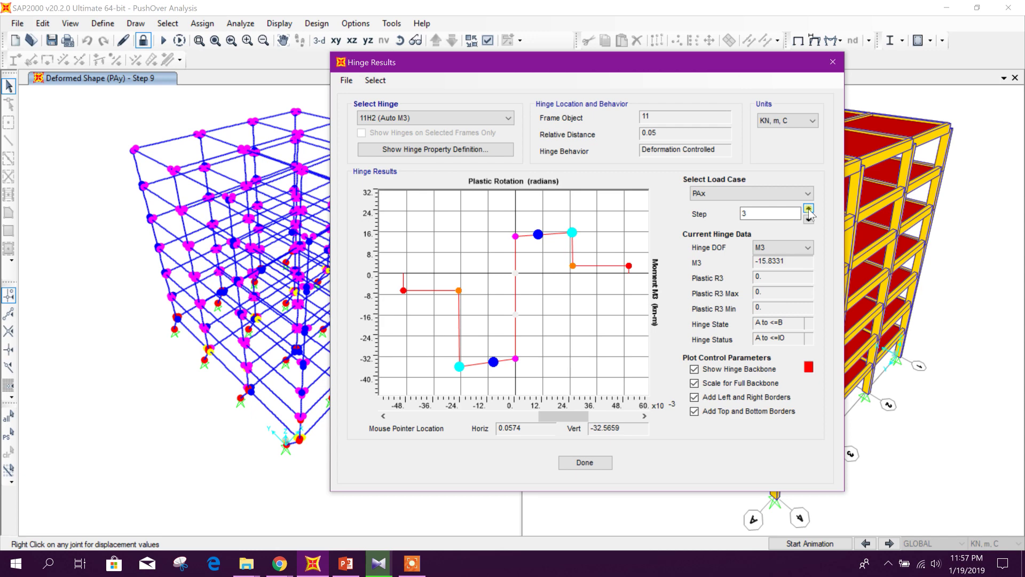
left_click(808, 208)
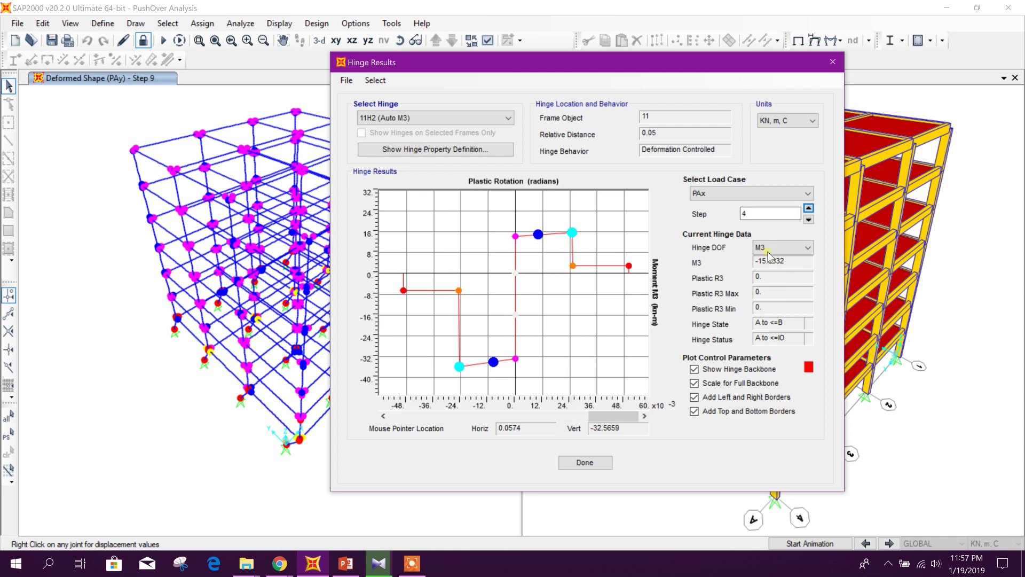
Trace hinge 120H3 under PAy up to step 9, where it is beyond E and CP.
left_click(755, 193)
left_click(747, 211)
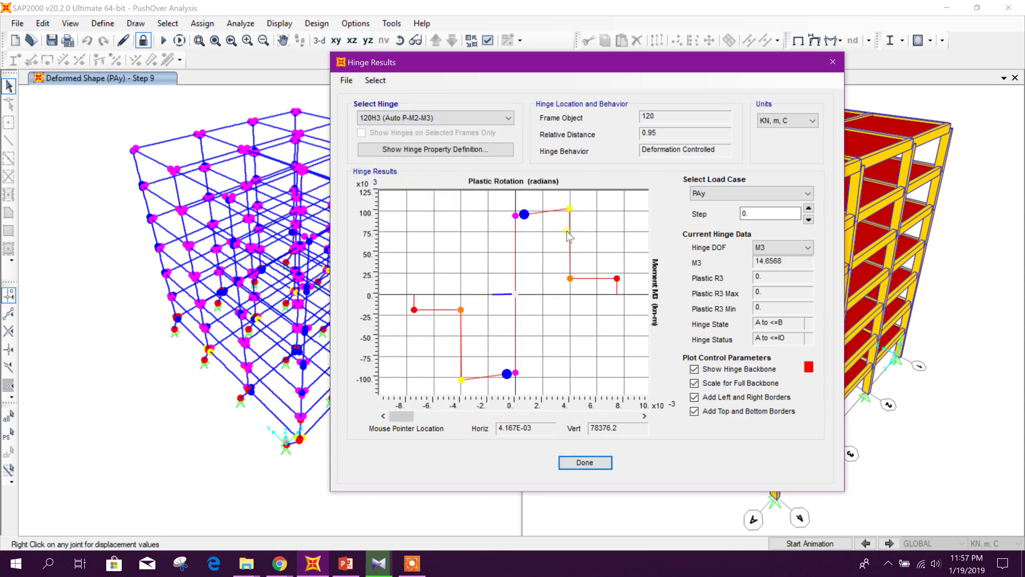
left_click(809, 208)
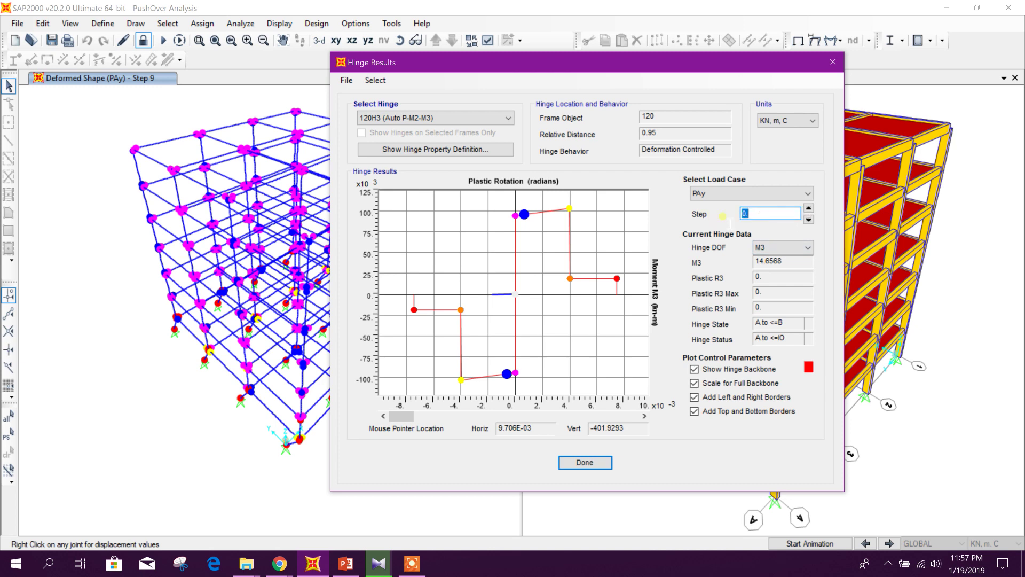
left_click(808, 208)
left_click(809, 208)
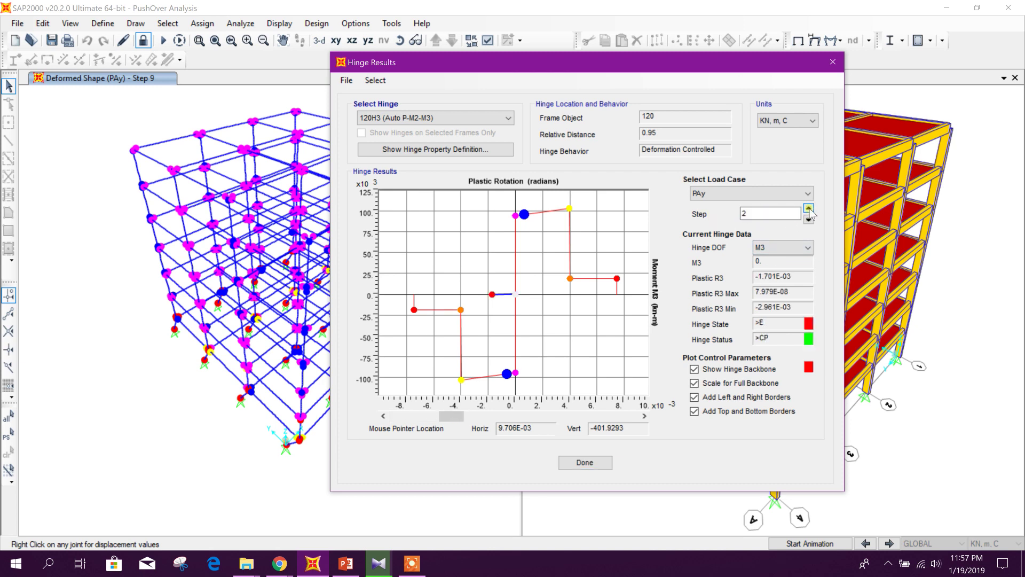
left_click(808, 208)
left_click(808, 208)
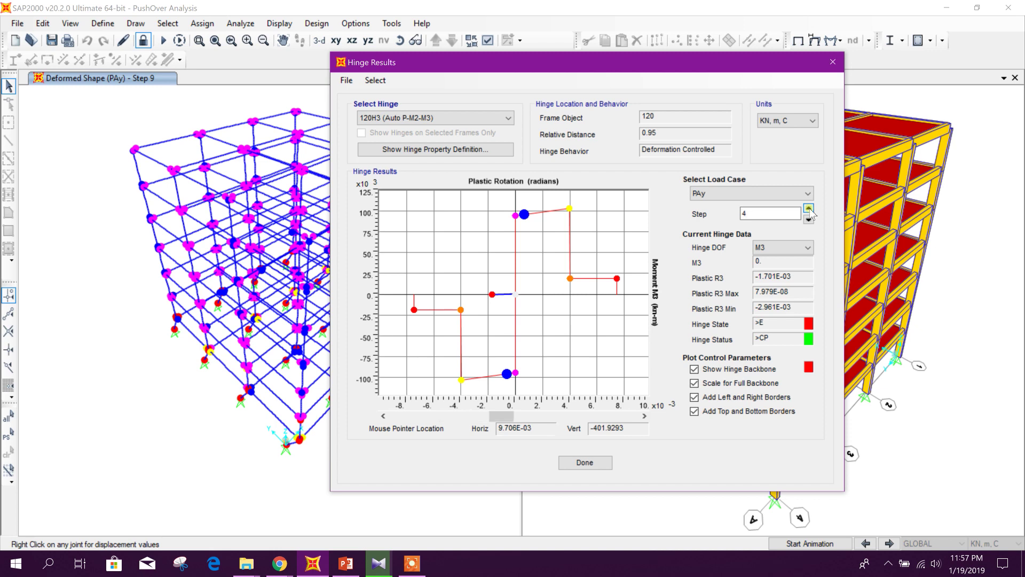
left_click(809, 208)
left_click(808, 208)
left_click(809, 209)
left_click(809, 208)
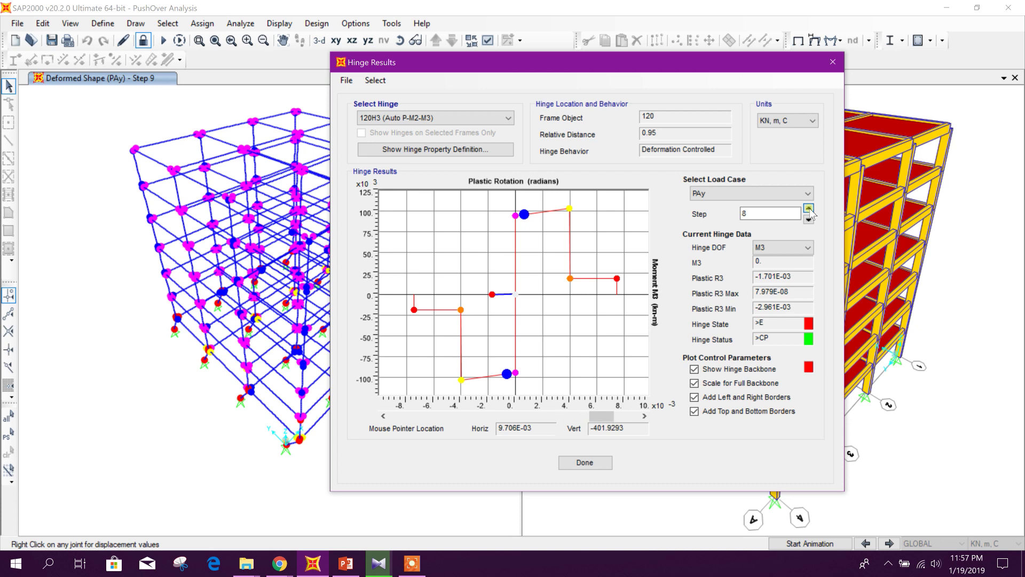
left_click(809, 208)
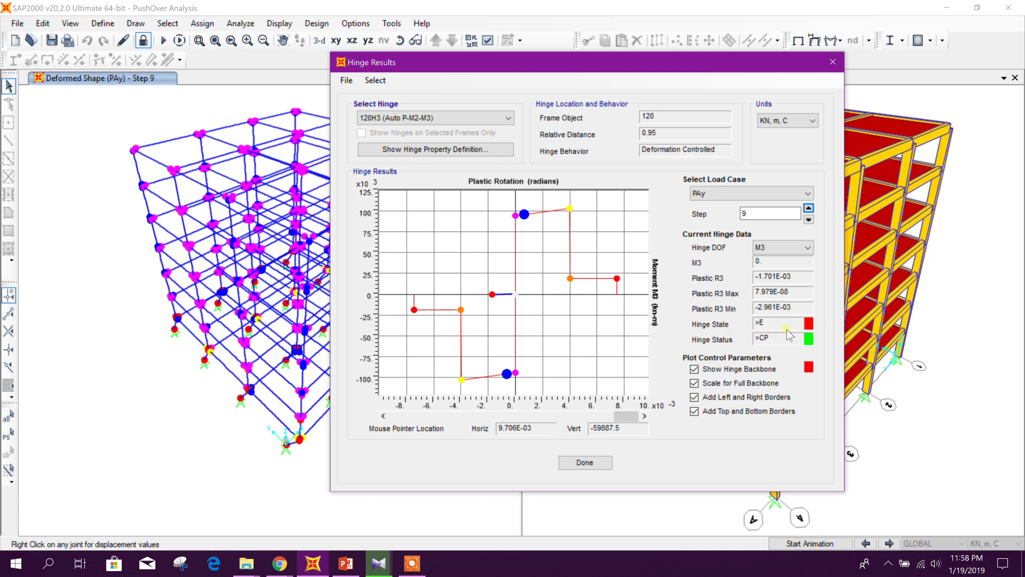
Close the Hinge Results window to return to the PAy step 9 deformed shape.
left_click(570, 460)
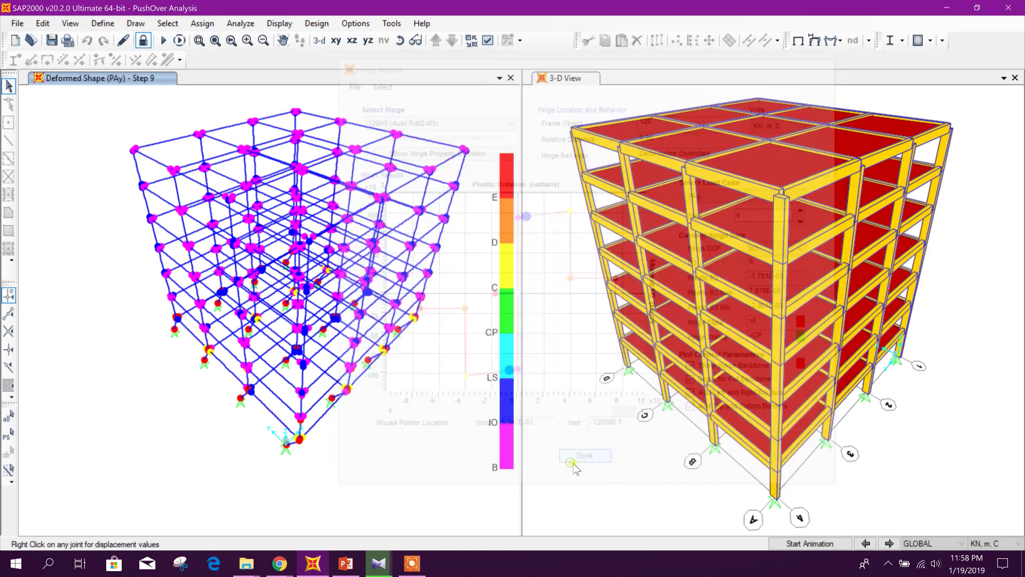